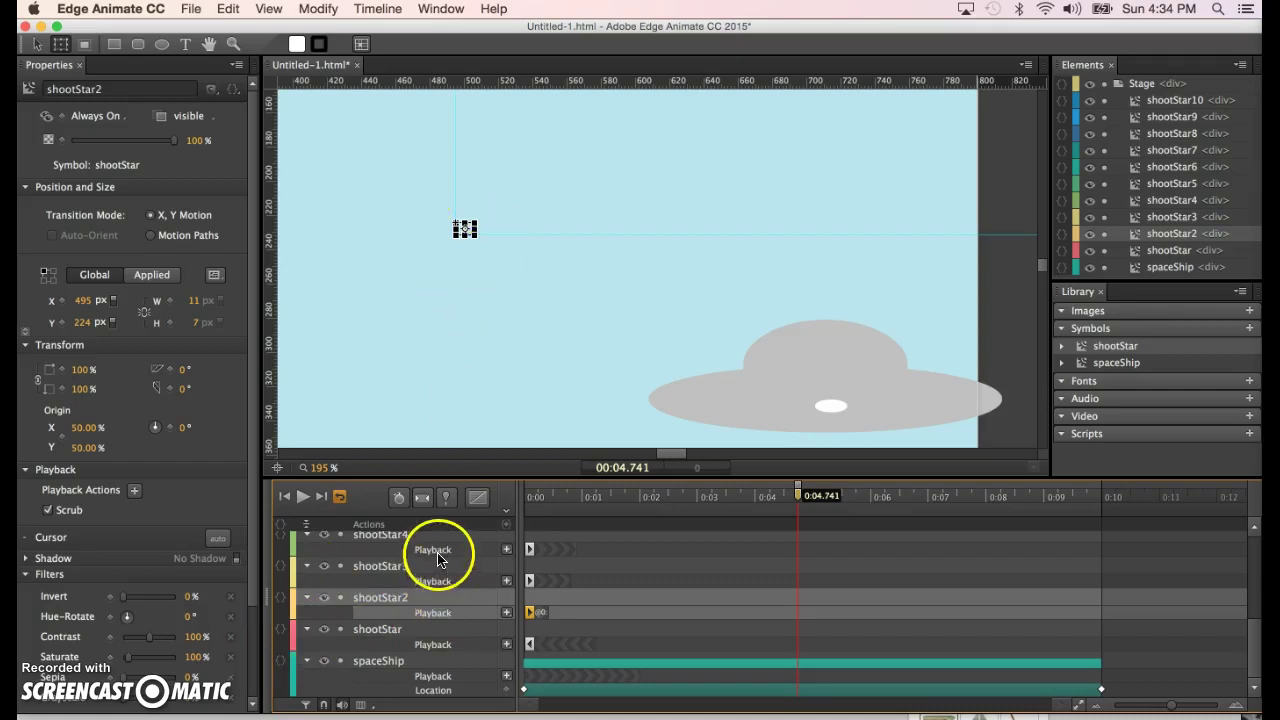
# - Examine the playback triggers of shootStar2 and shootStar with the available playback commands, and preview the animation in the browser
pyautogui.click(529, 612)
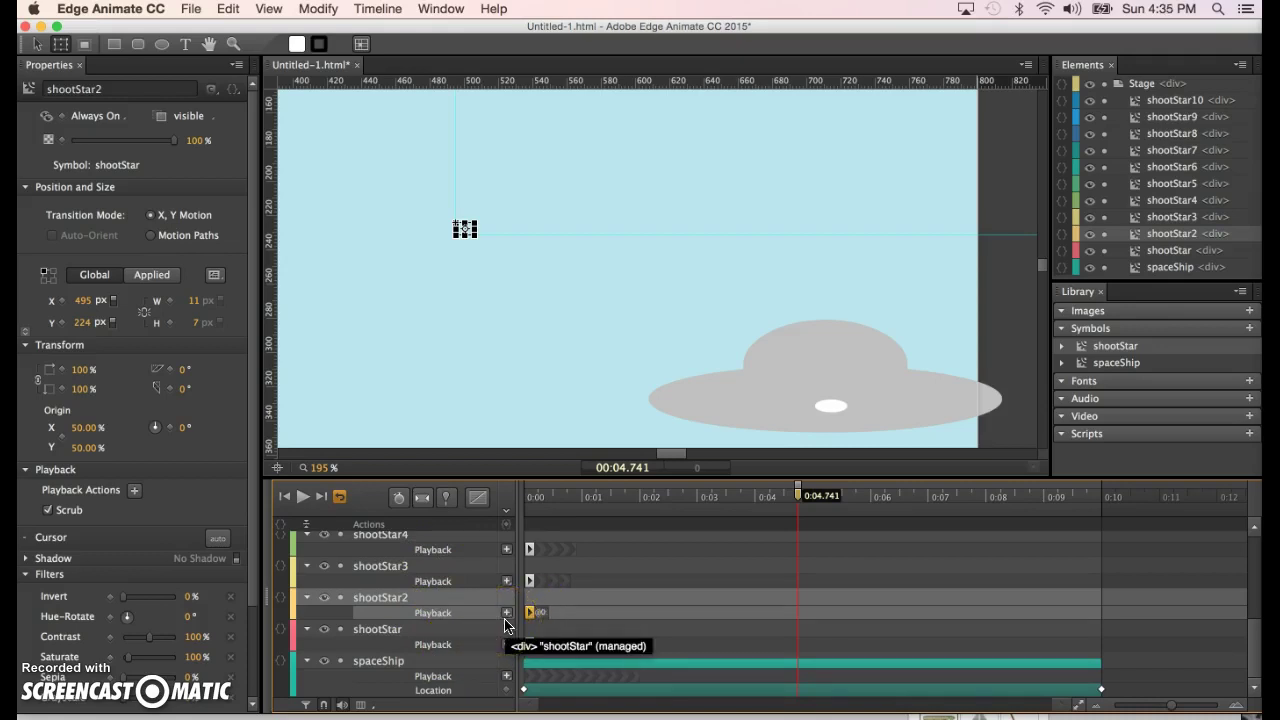
pyautogui.click(531, 644)
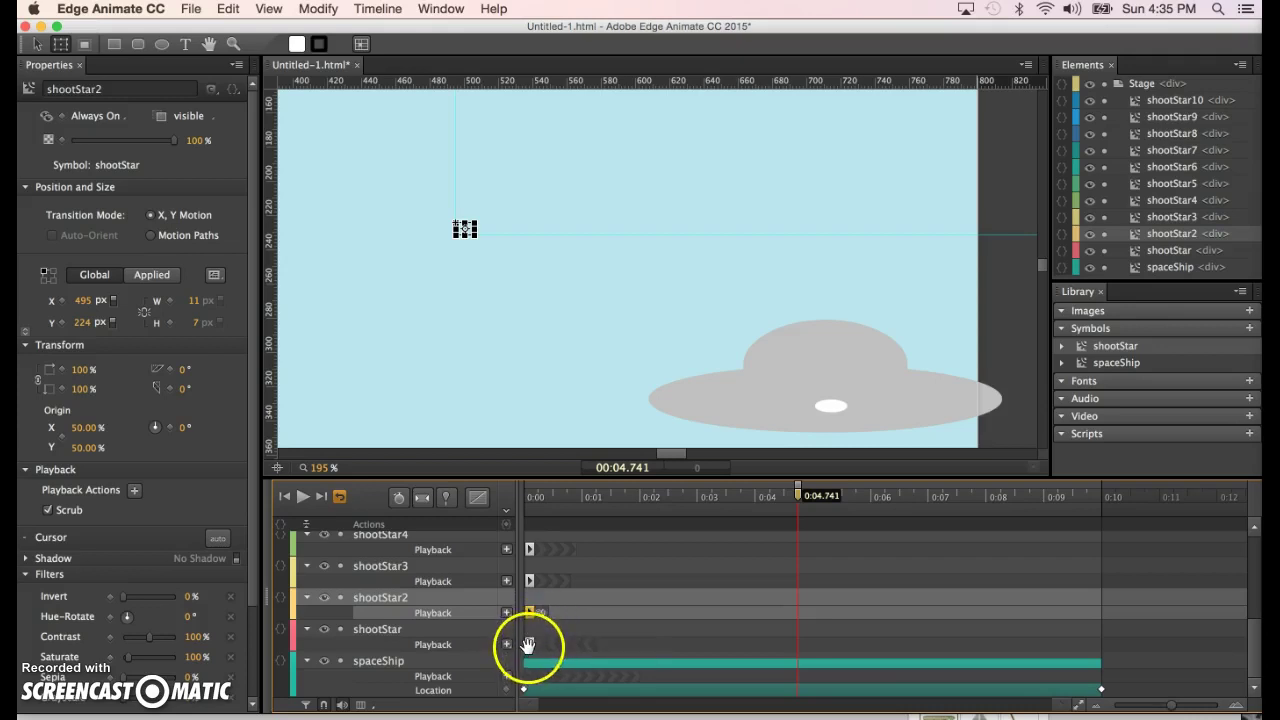
pyautogui.click(506, 645)
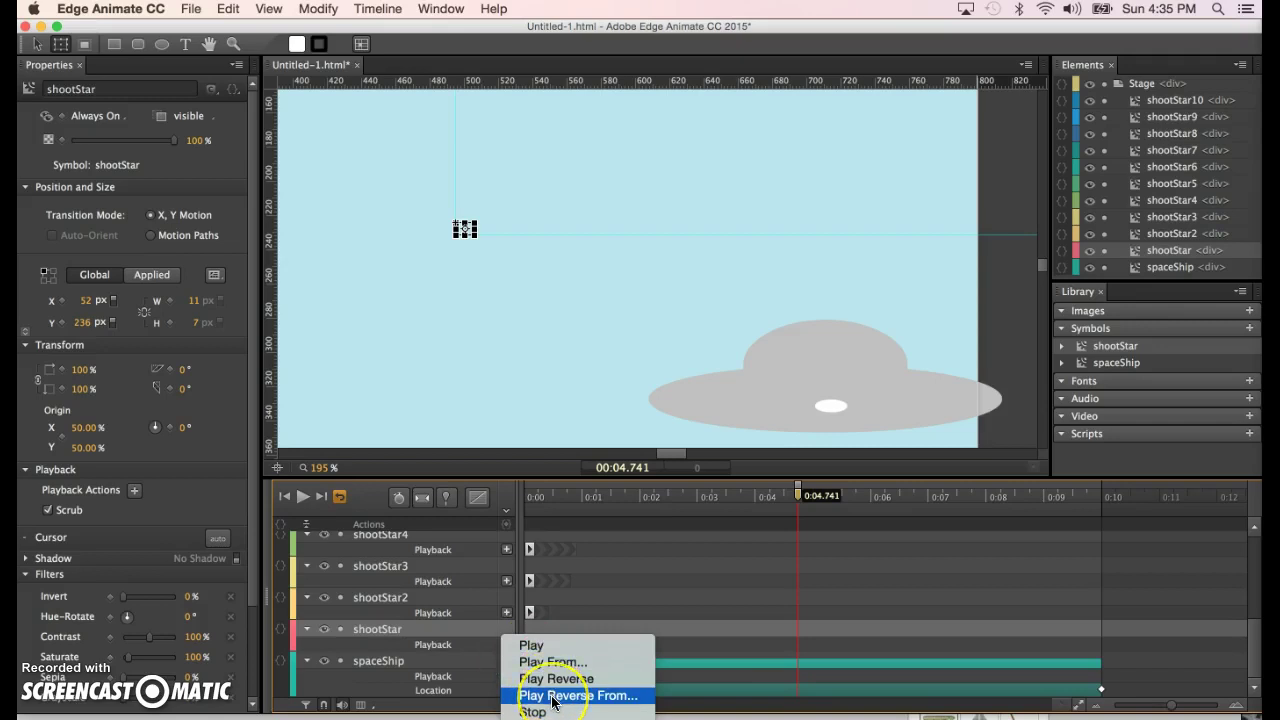
pyautogui.click(257, 632)
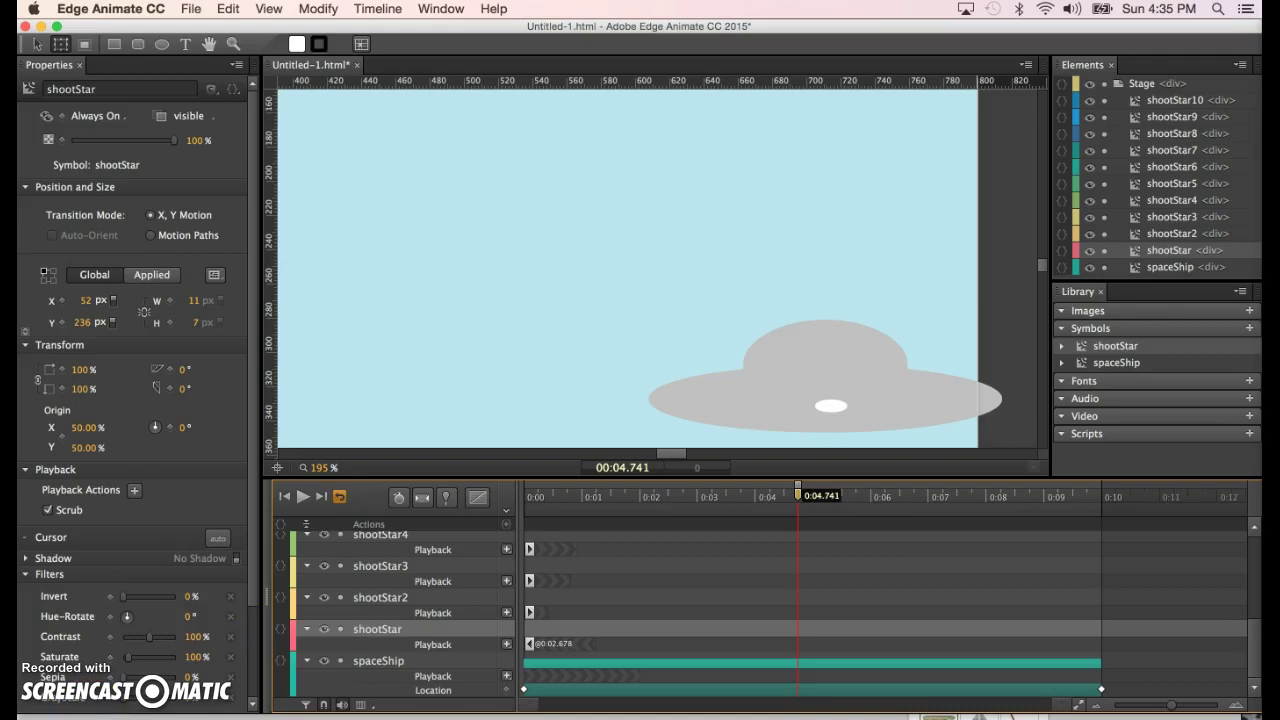
pyautogui.press('super+Return')
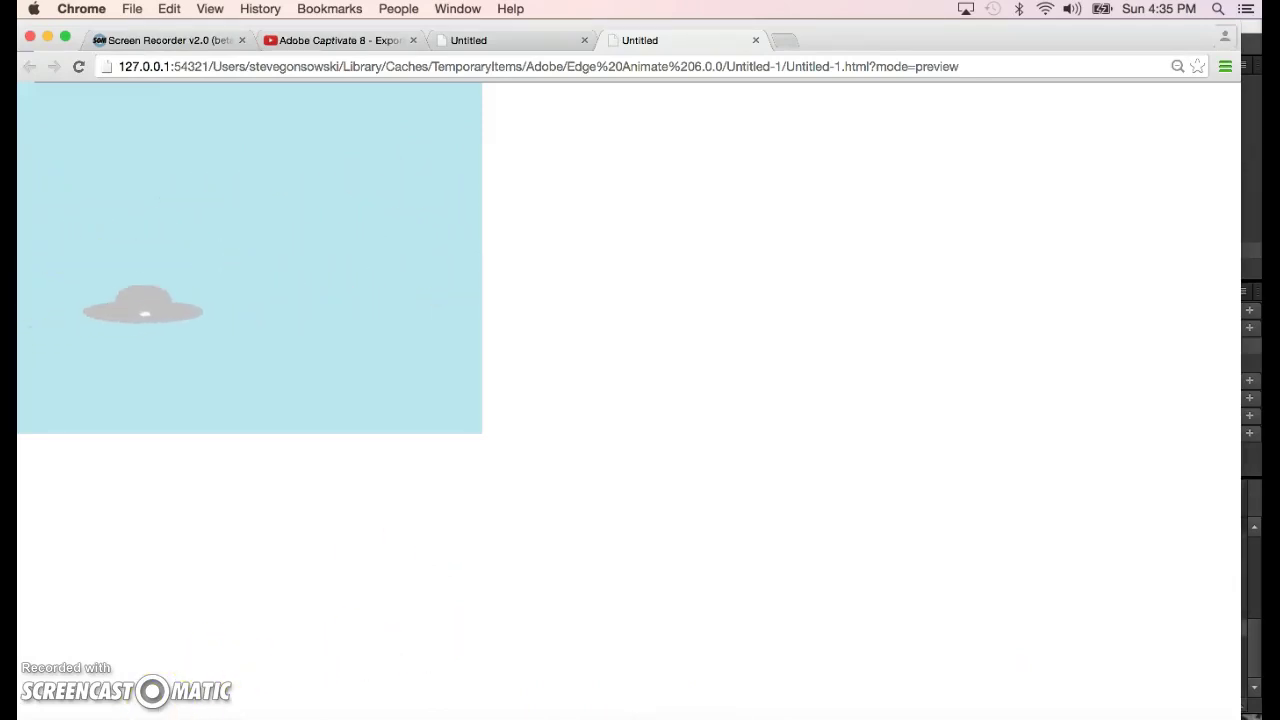
pyautogui.hotkey('alt', 'p')
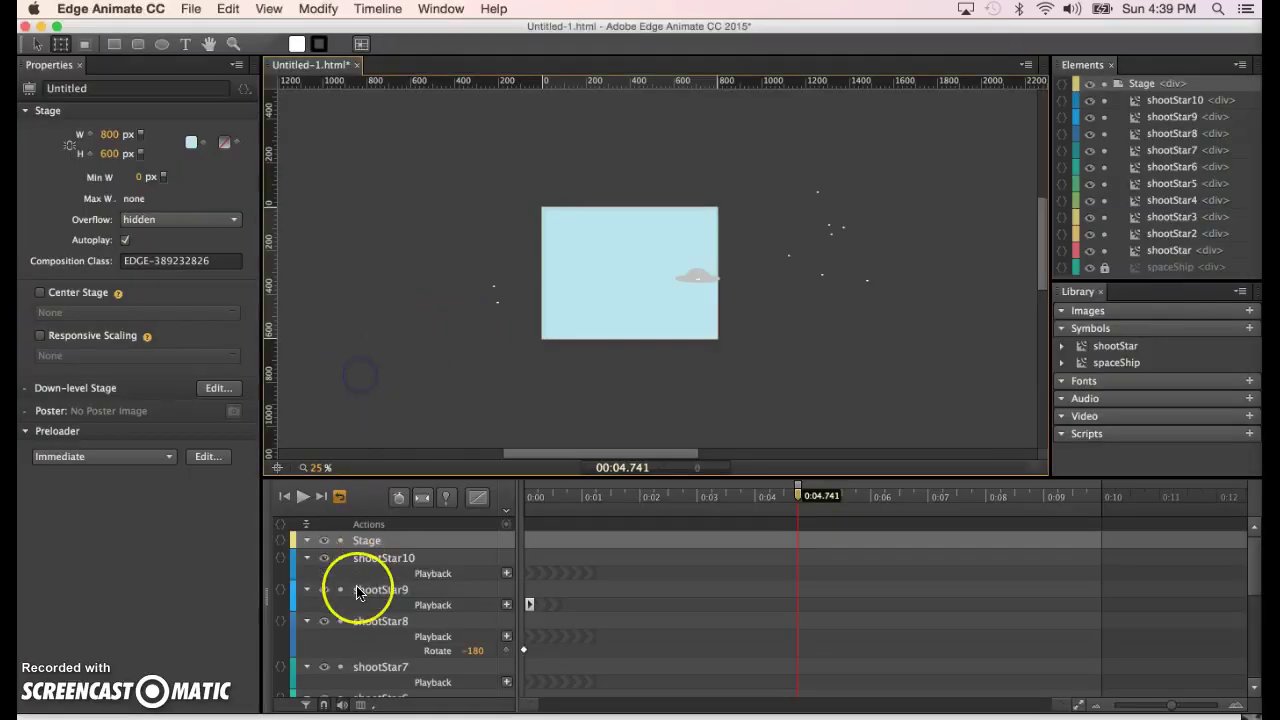
# - Examine the playback tracks of all the shootStar layers in the main timeline
pyautogui.scroll(-5, 357, 592)
pyautogui.scroll(5, 357, 592)
pyautogui.scroll(-2, 357, 592)
pyautogui.scroll(3, 357, 592)
pyautogui.scroll(-1, 357, 592)
pyautogui.scroll(1, 357, 592)
pyautogui.click(395, 610)
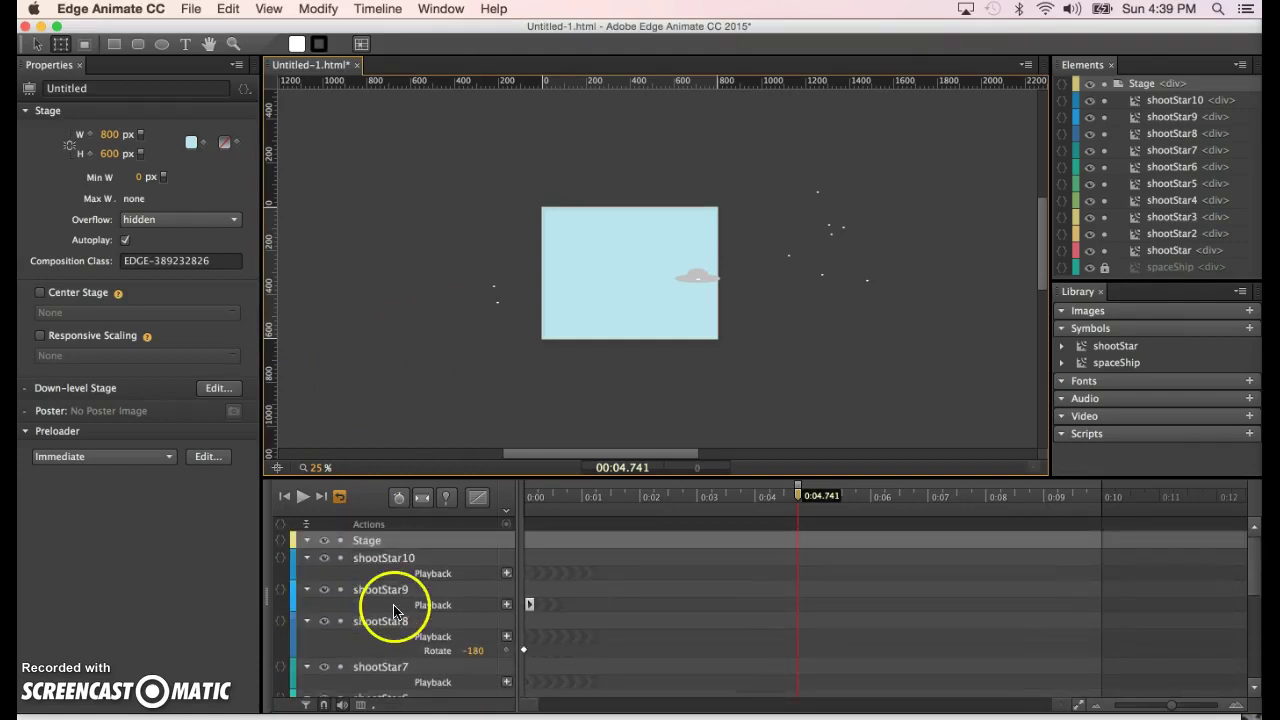
pyautogui.click(395, 612)
pyautogui.scroll(-5, 395, 620)
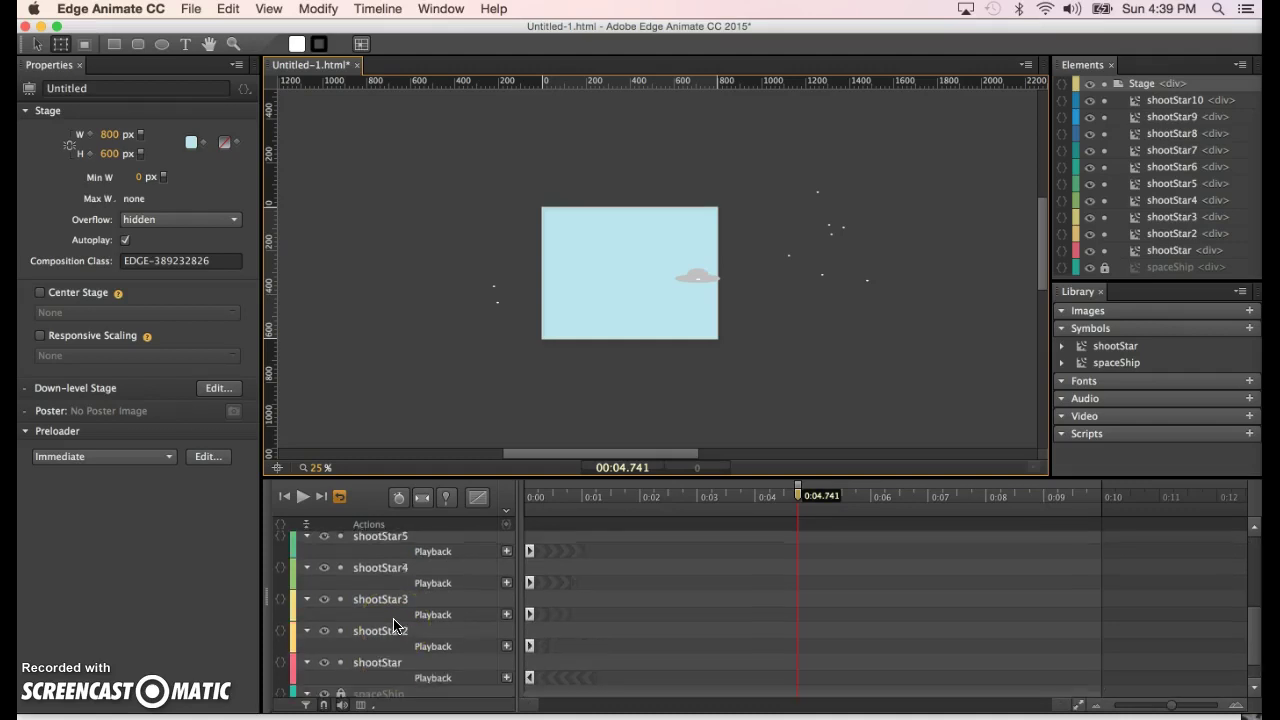
pyautogui.scroll(5, 395, 626)
pyautogui.scroll(-5, 395, 626)
pyautogui.scroll(5, 395, 626)
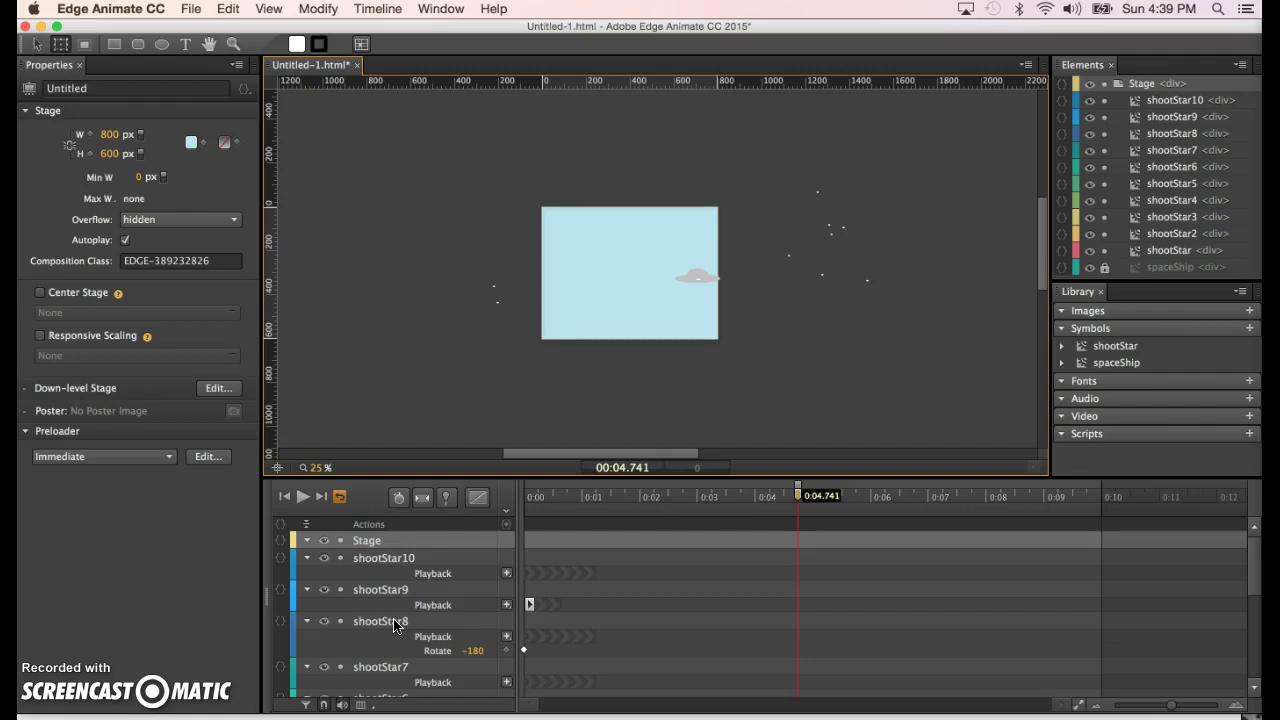
# - Convert all the shootStar elements together, without the locked spaceShip, into one symbol named stars
pyautogui.moveTo(393, 405); pyautogui.dragTo(925, 120)
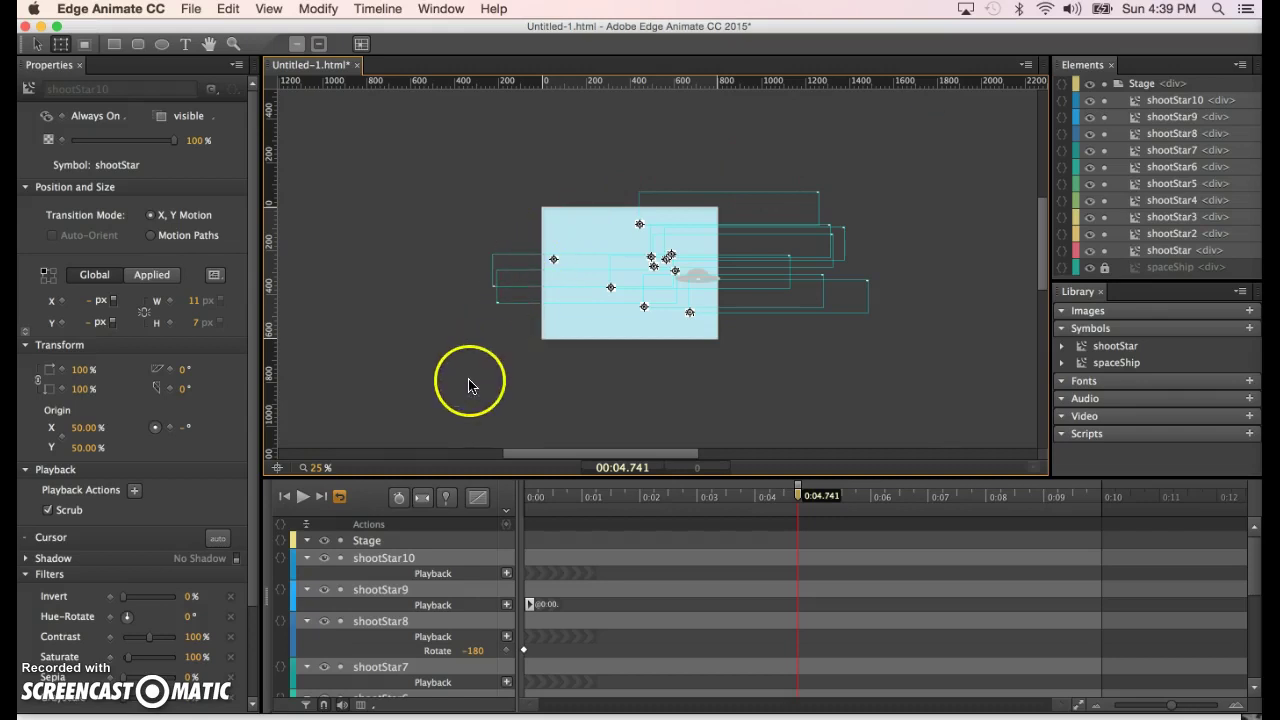
pyautogui.scroll(-2, 468, 384)
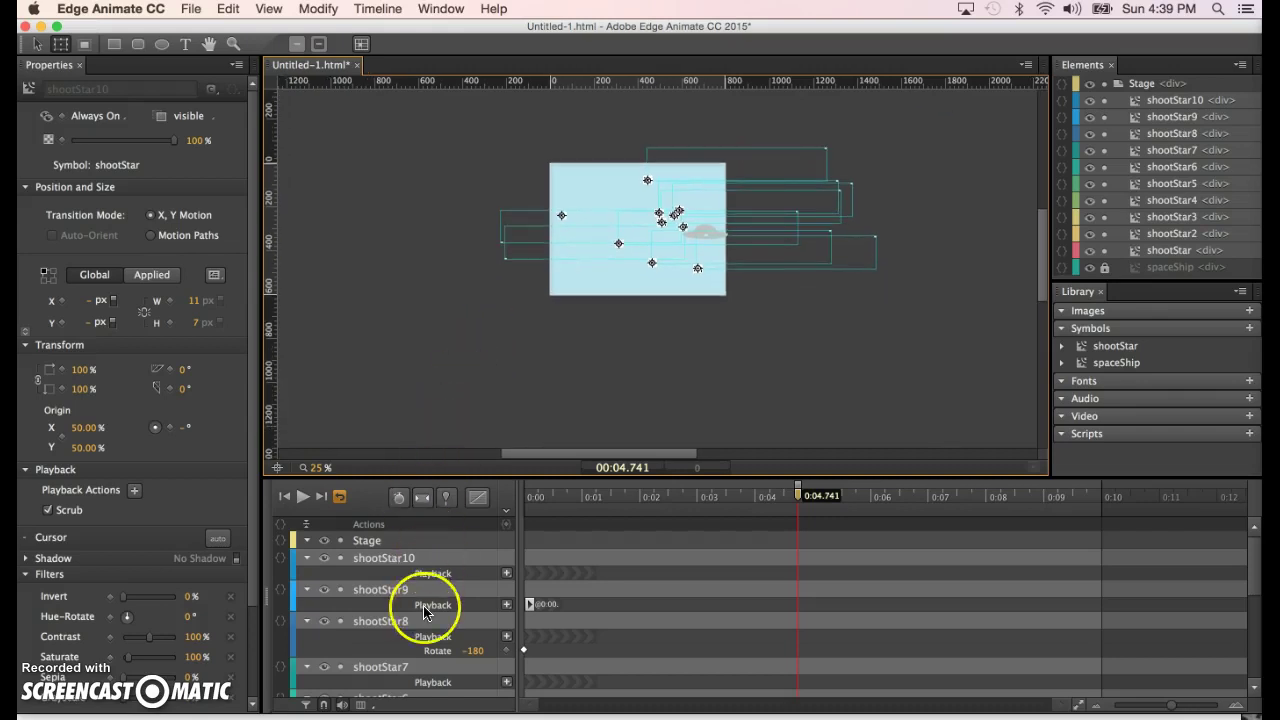
pyautogui.scroll(-5, 425, 612)
pyautogui.click(342, 633)
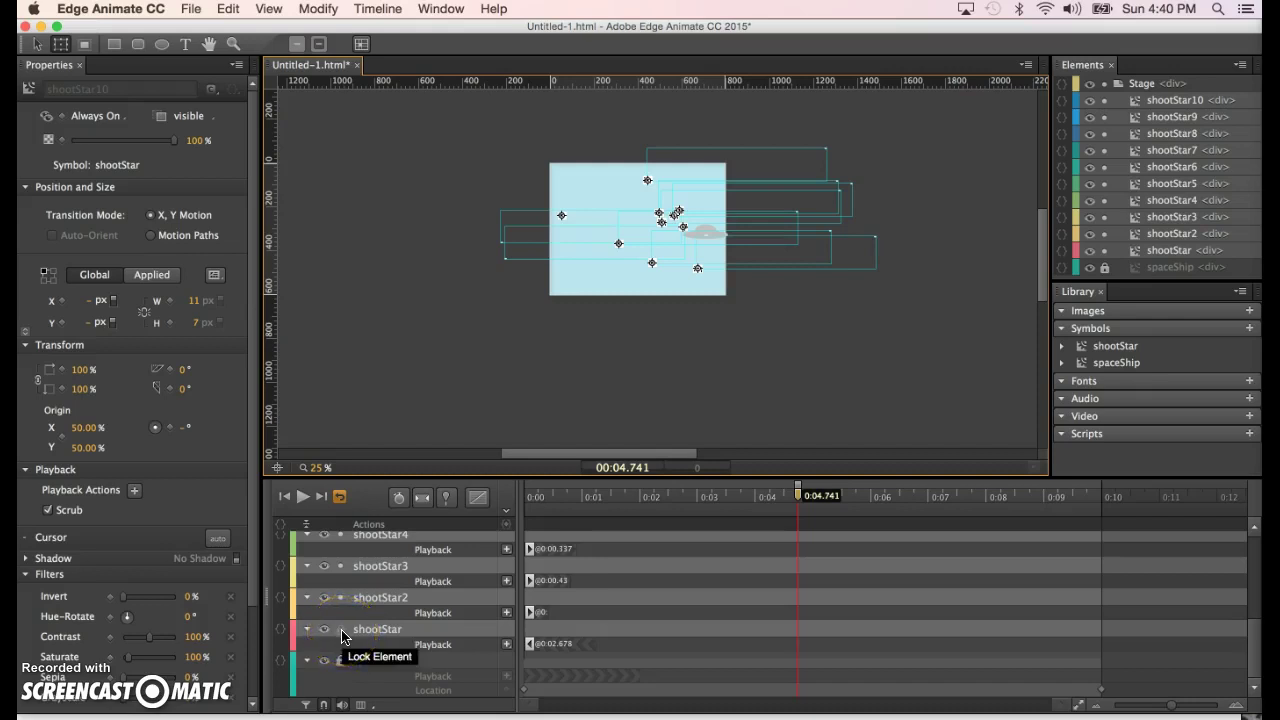
pyautogui.click(340, 664)
pyautogui.click(340, 664)
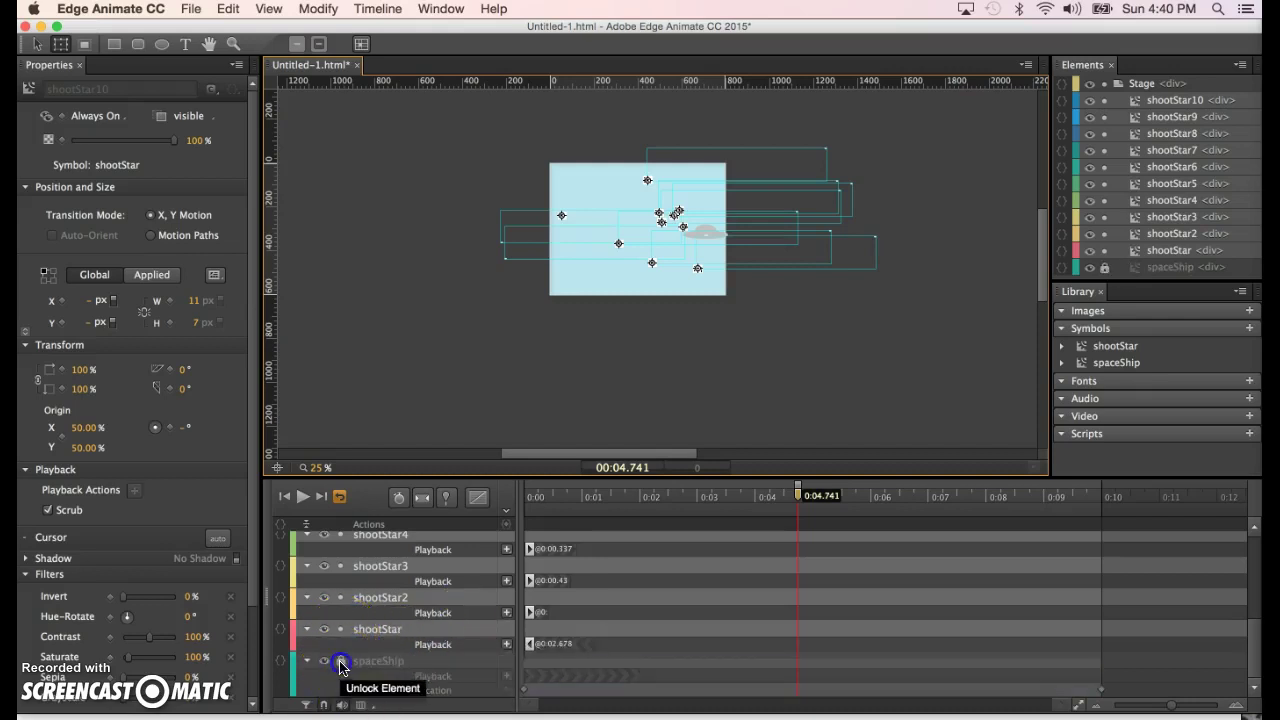
pyautogui.rightClick(698, 273)
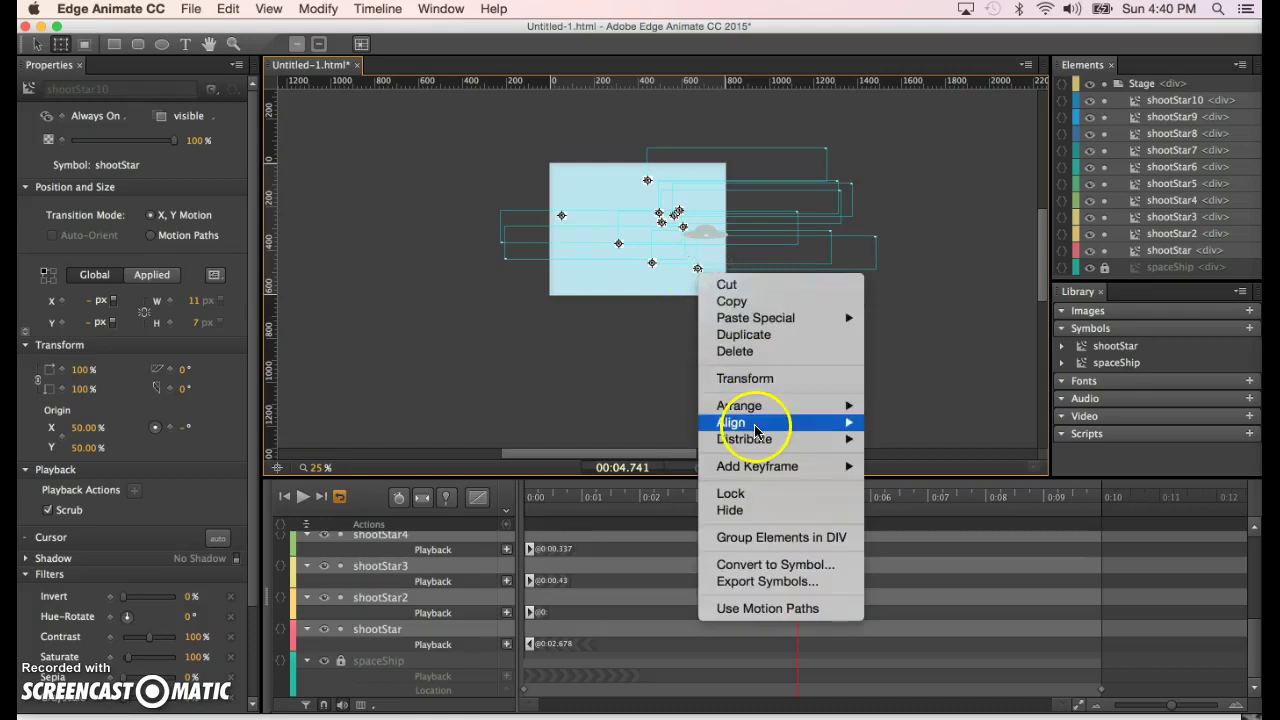
pyautogui.click(774, 566)
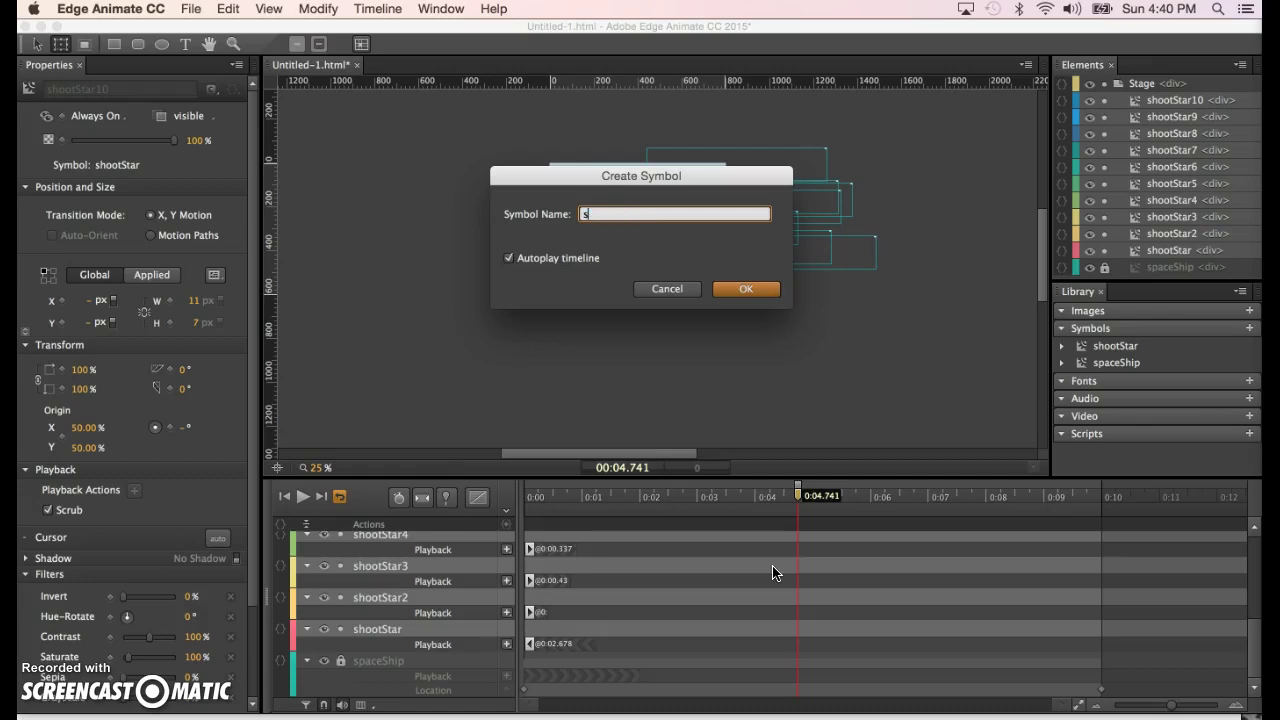
pyautogui.write('stars')
pyautogui.click(755, 290)
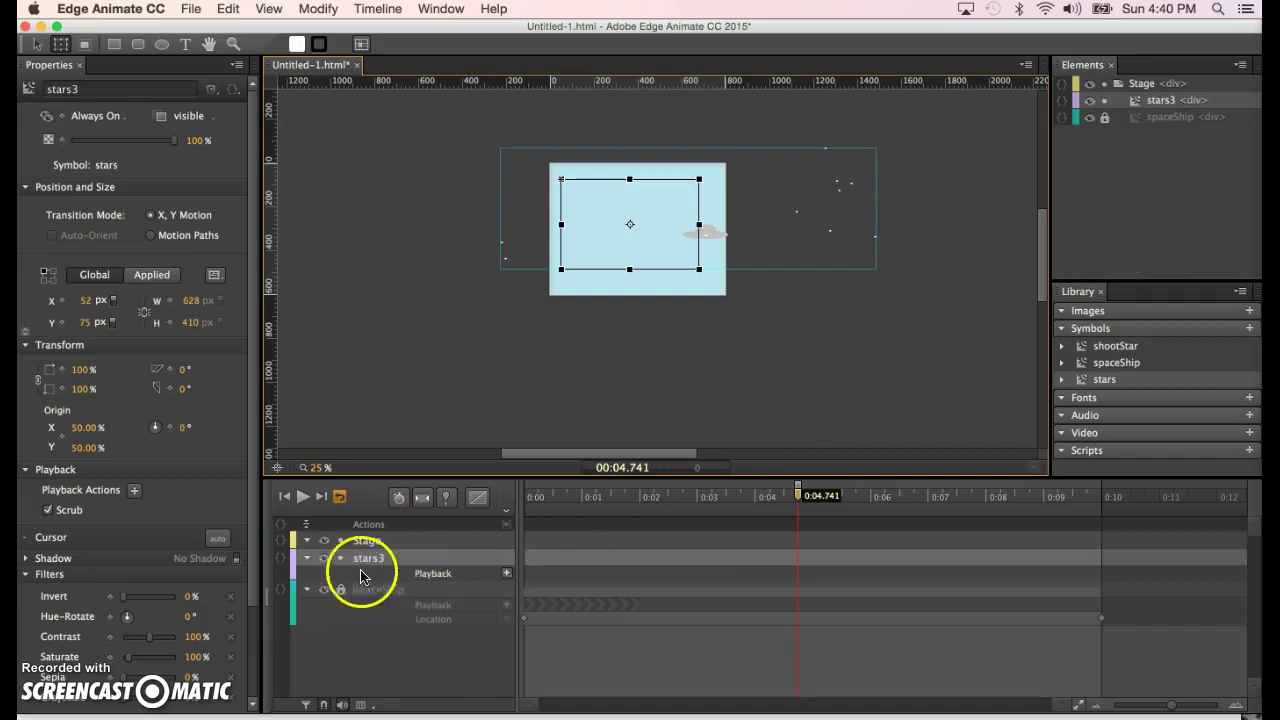
# - Deselect the stars symbol instance and preview the composition in the browser
pyautogui.click(370, 400)
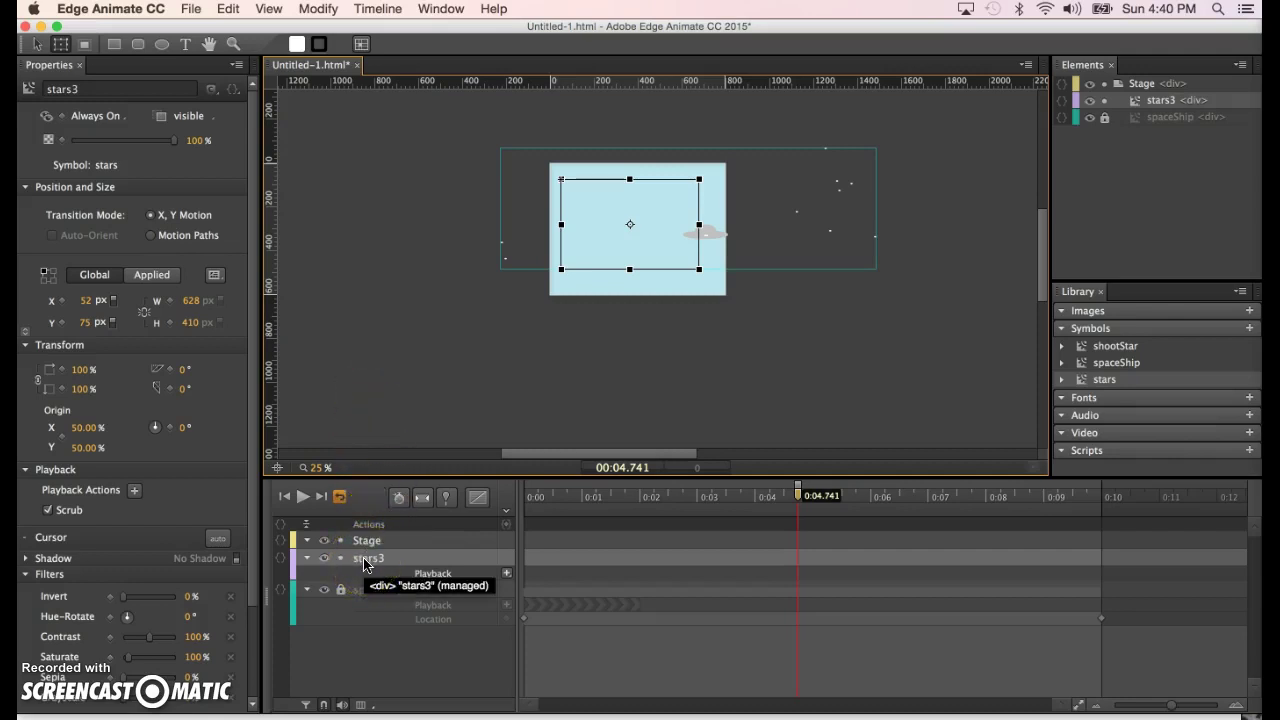
pyautogui.click(845, 411)
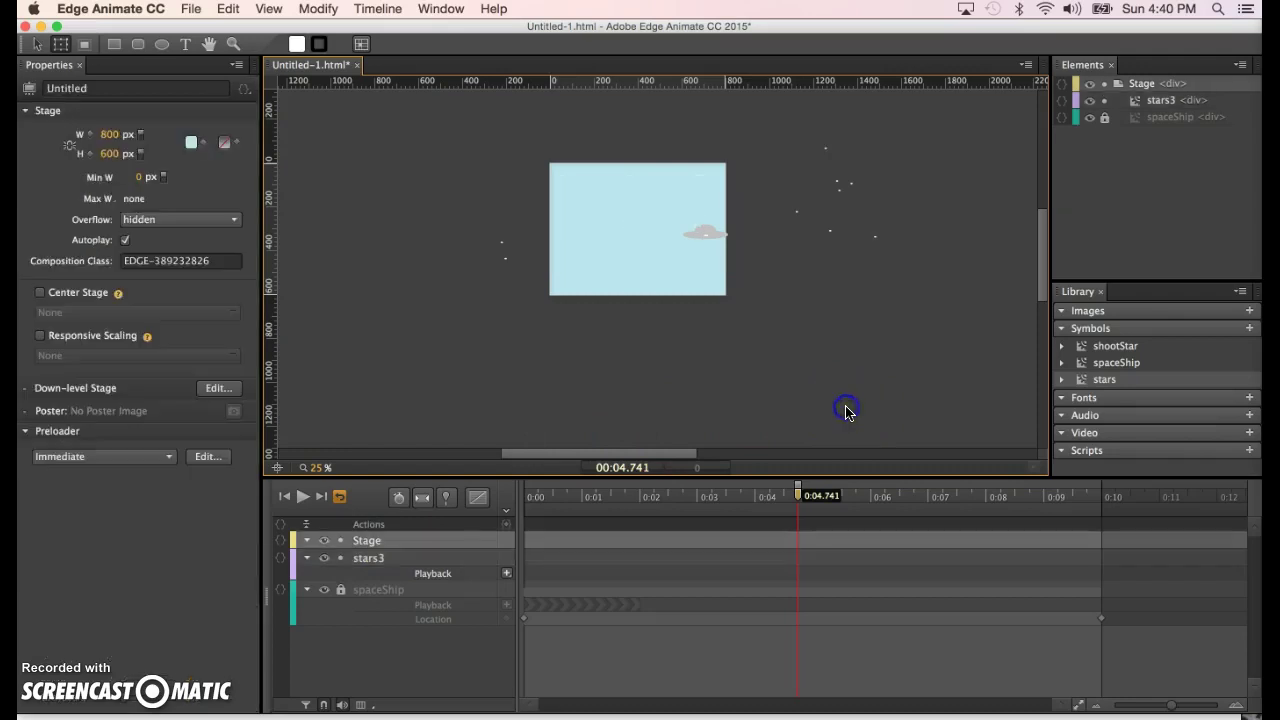
pyautogui.press('super+Return')
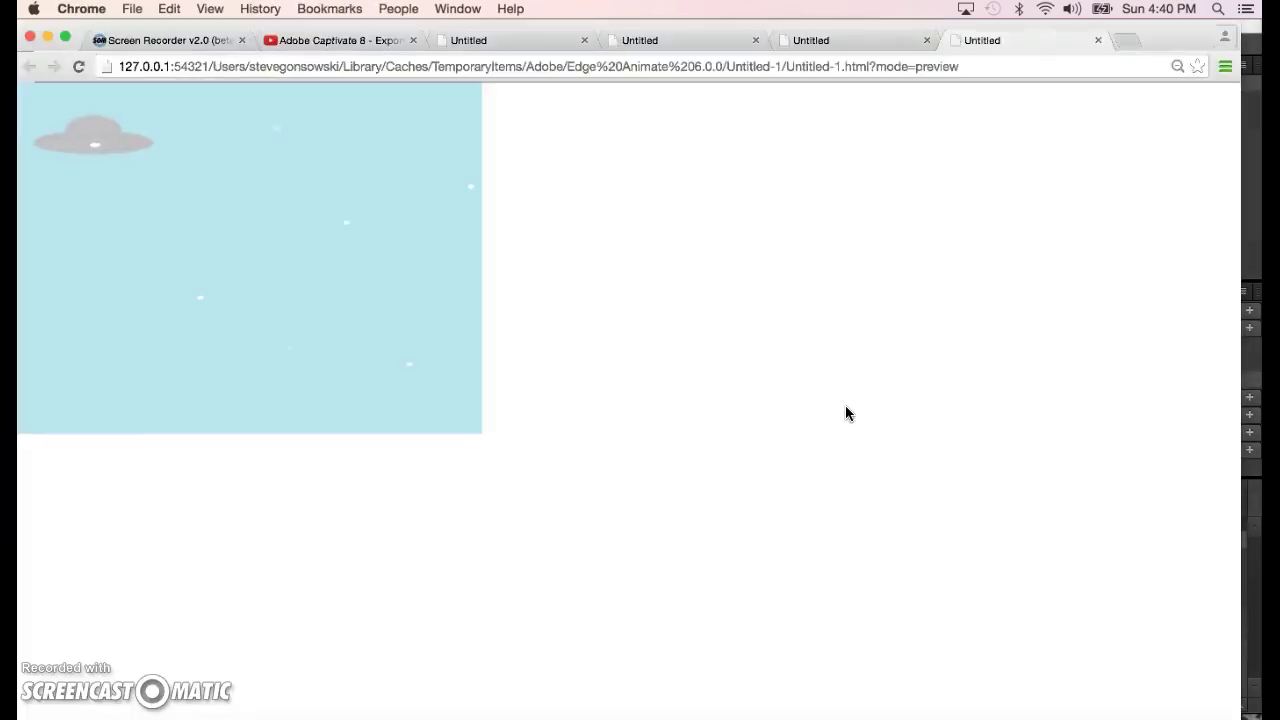
pyautogui.click(838, 375)
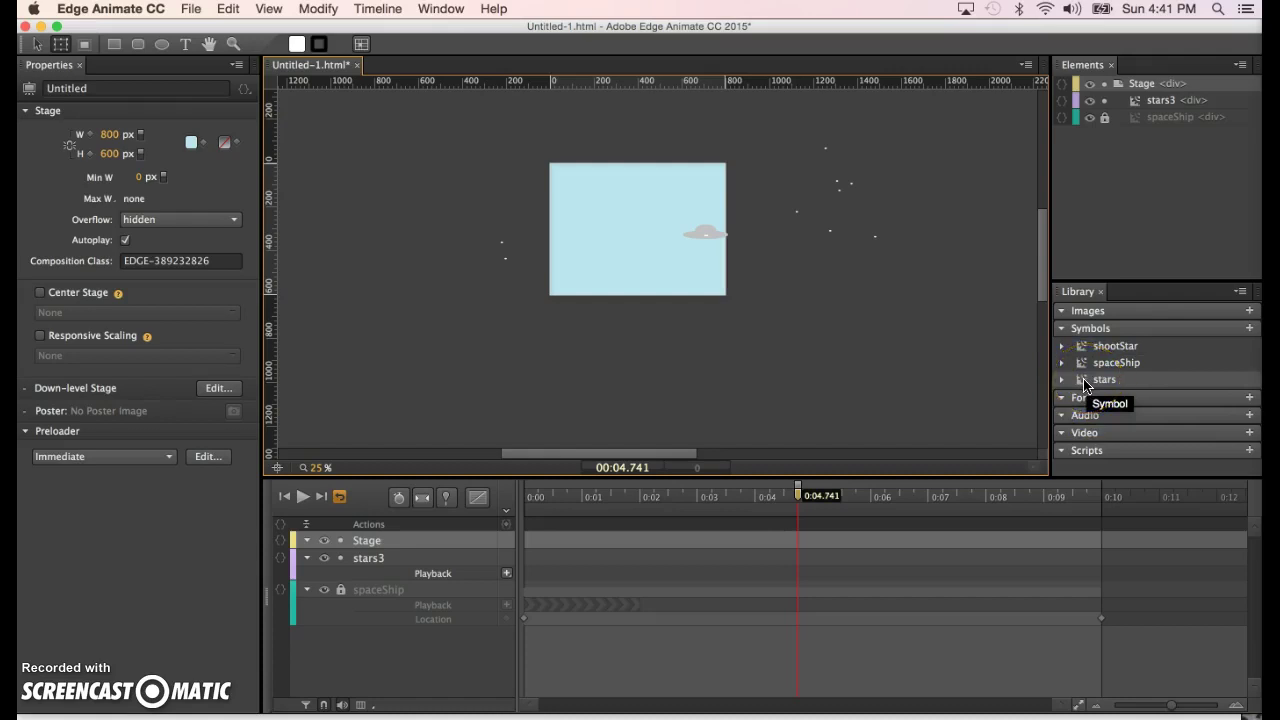
# - Open the stars symbol for editing by way of one of the small stars beside the stage
pyautogui.click(836, 233)
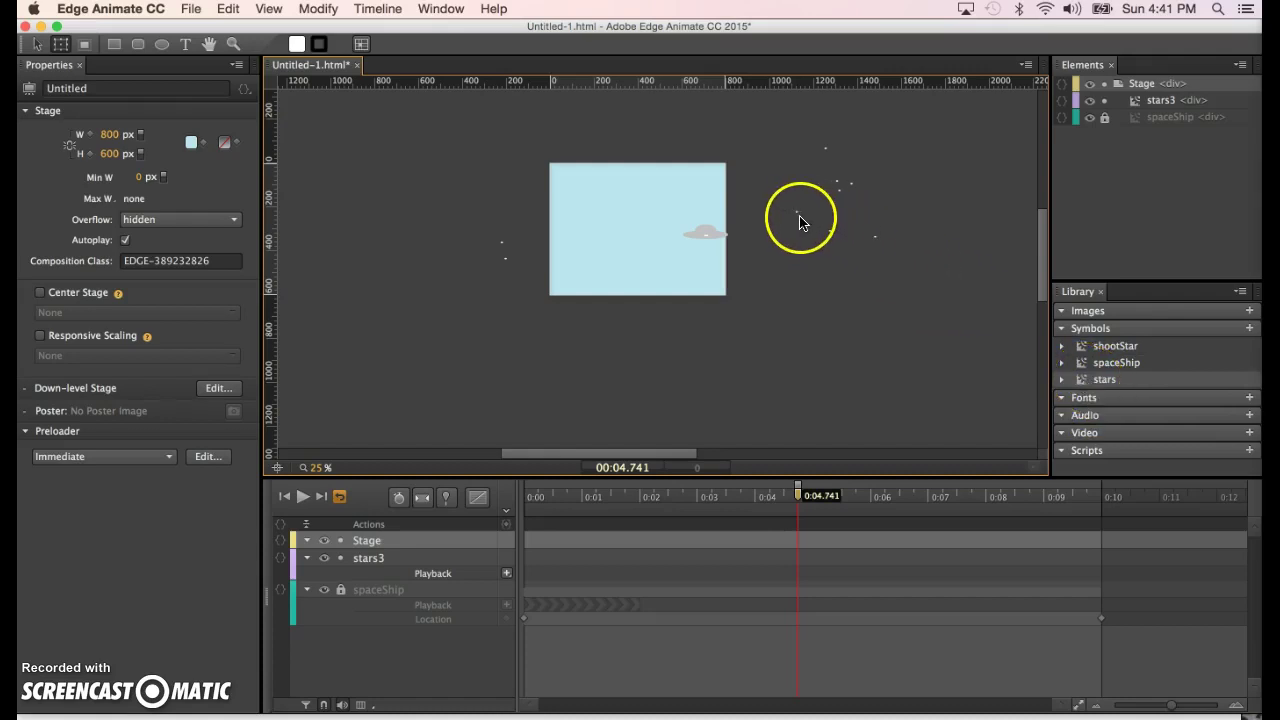
pyautogui.click(798, 217)
pyautogui.click(798, 217)
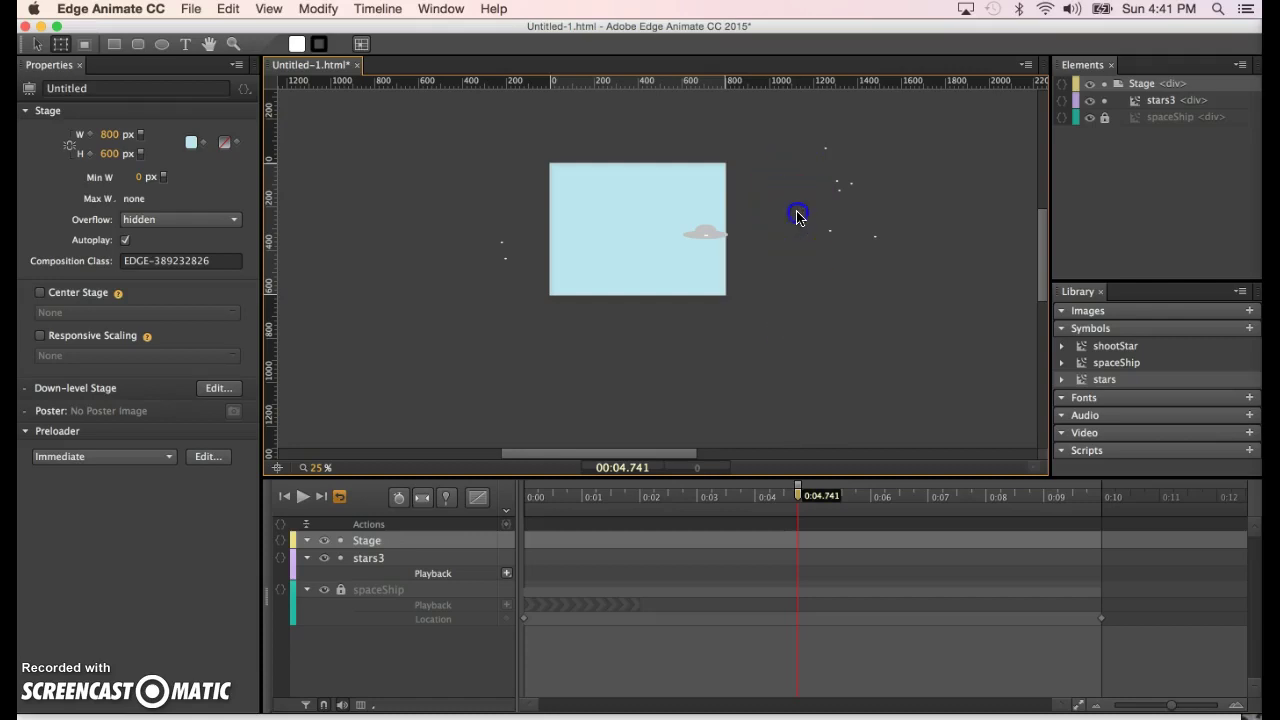
pyautogui.click(505, 266)
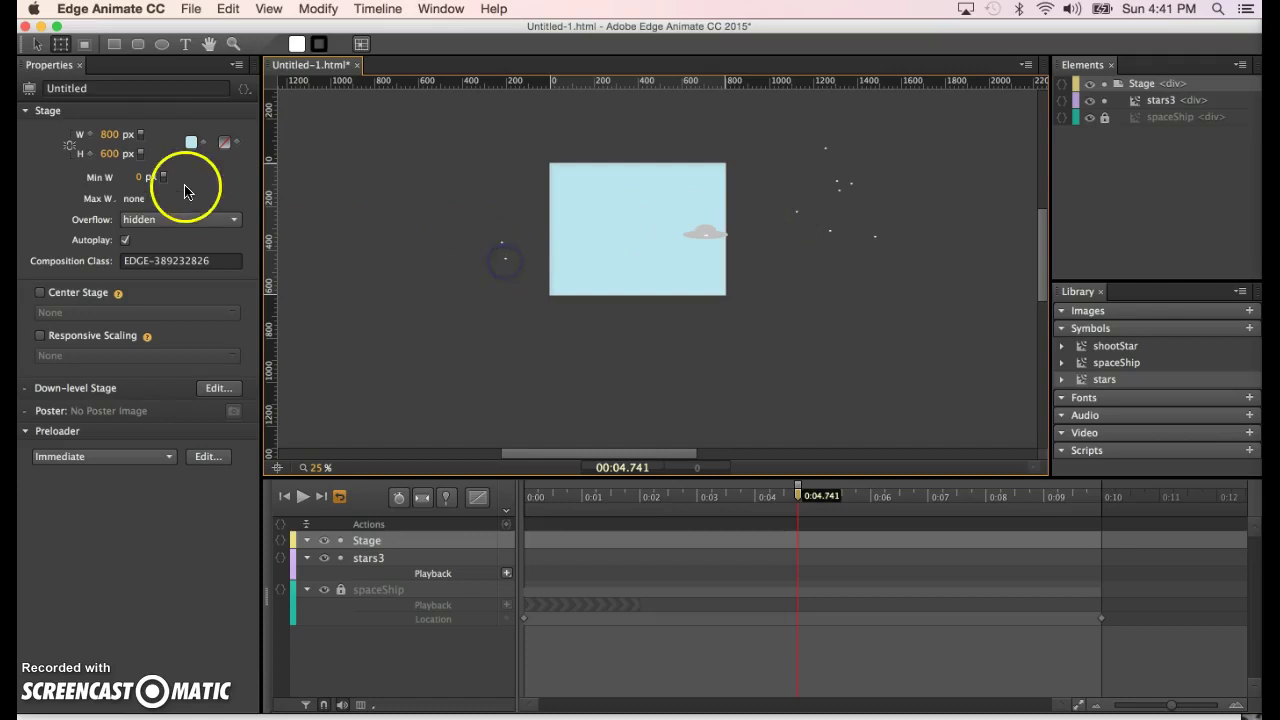
pyautogui.click(233, 44)
pyautogui.moveTo(460, 315); pyautogui.dragTo(670, 198)
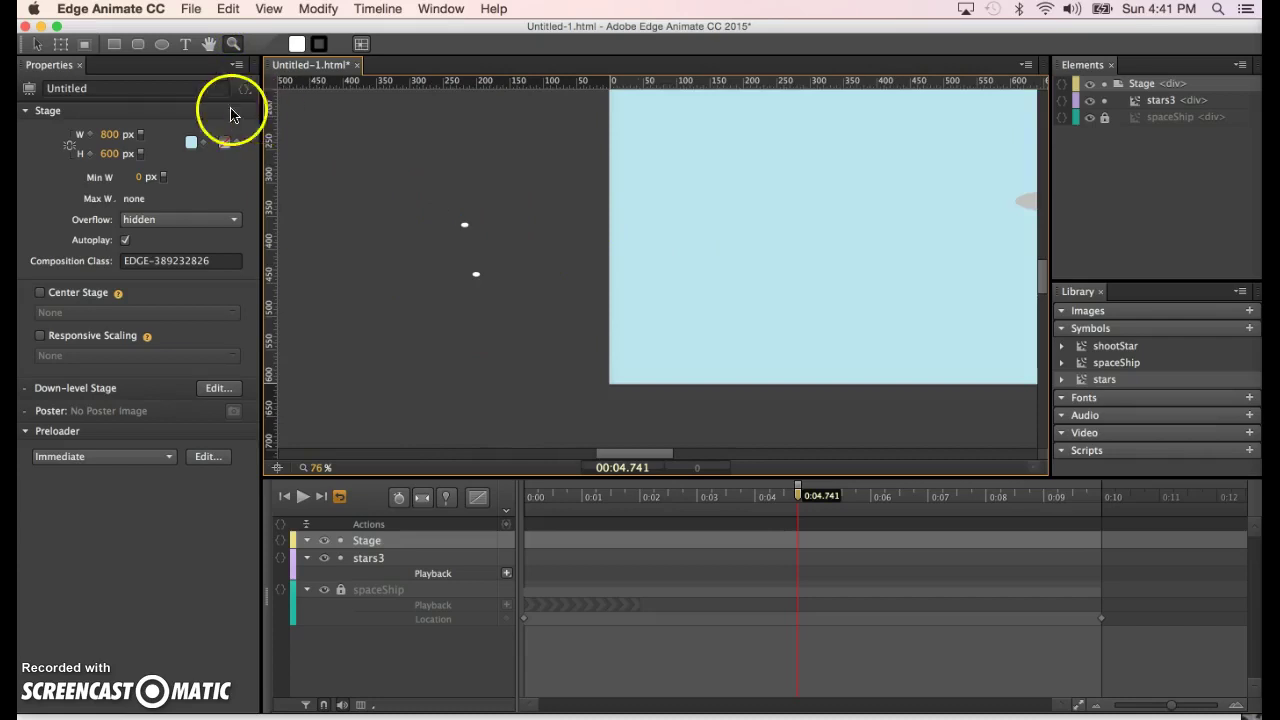
pyautogui.click(35, 45)
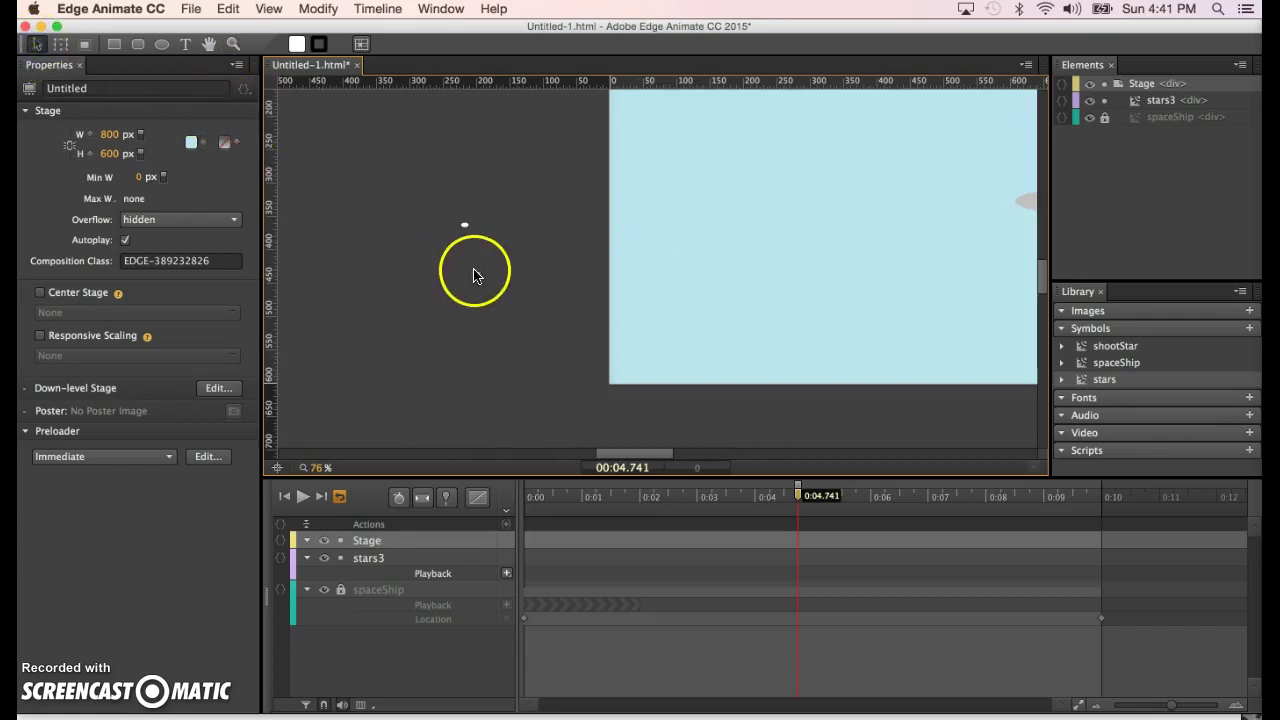
pyautogui.doubleClick(474, 275)
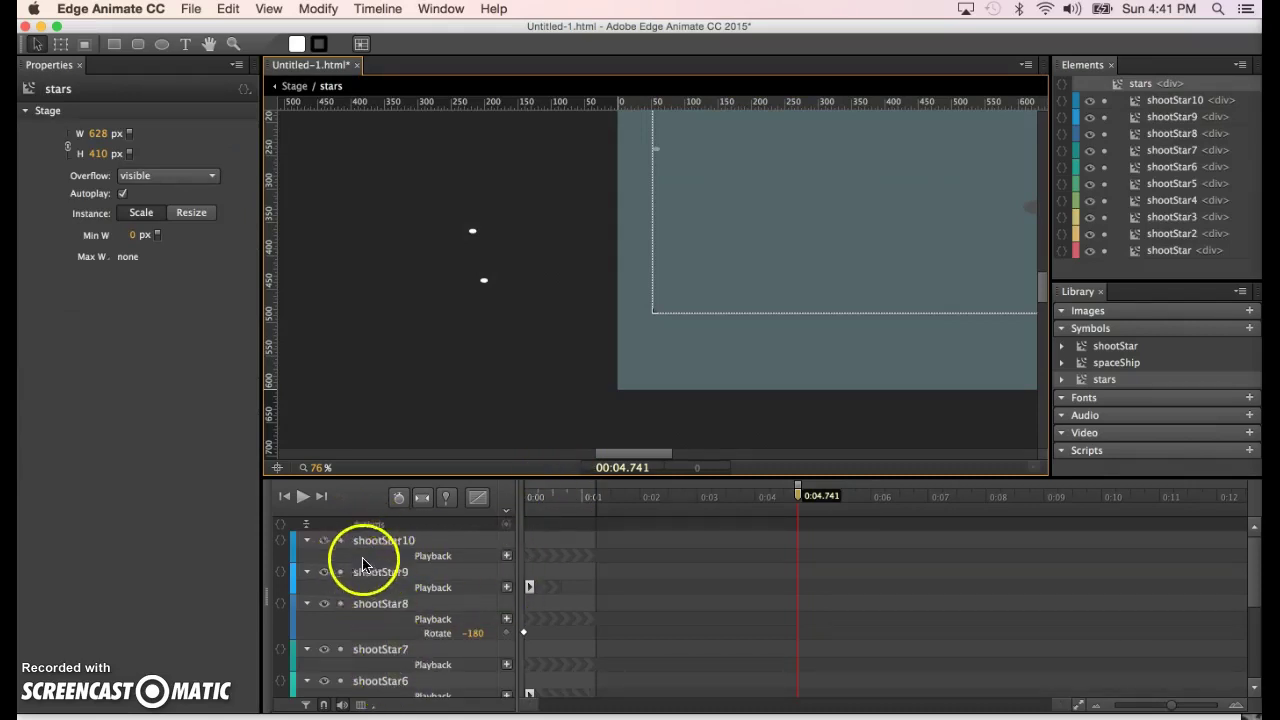
# - Examine the playback tracks of the individual shootStar elements nested inside the stars symbol
pyautogui.scroll(-5, 408, 675)
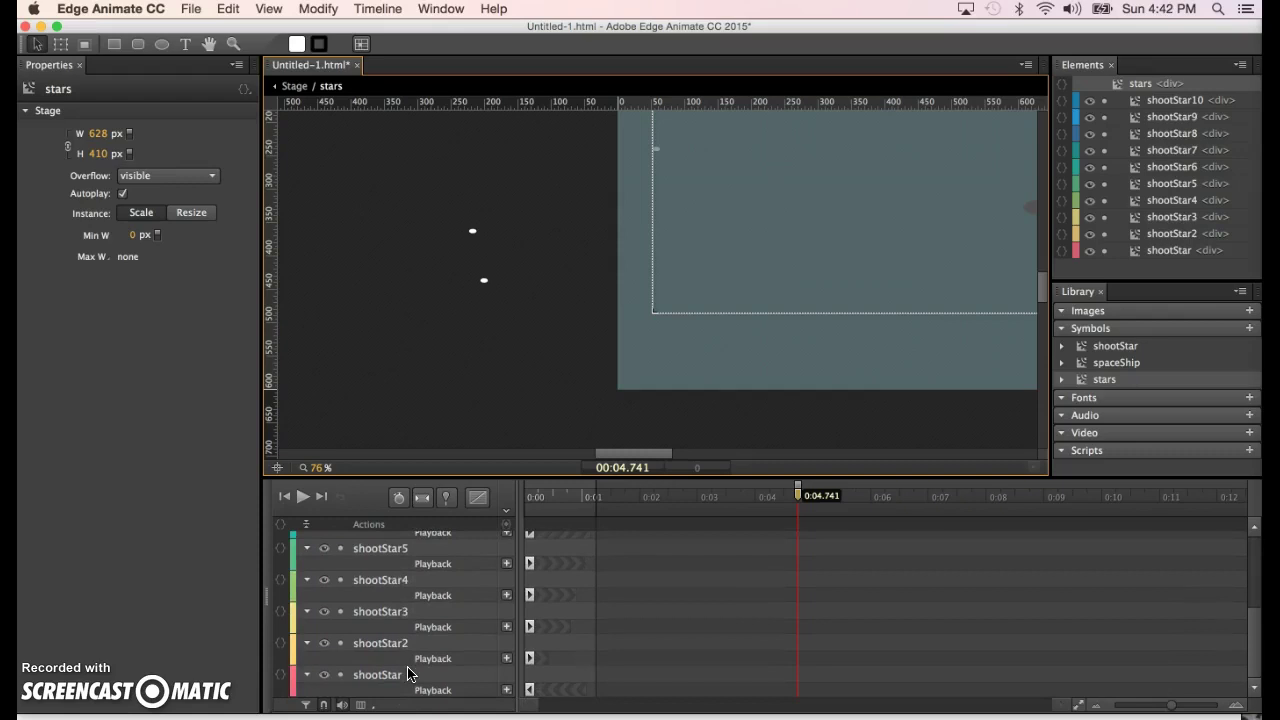
pyautogui.scroll(5, 408, 675)
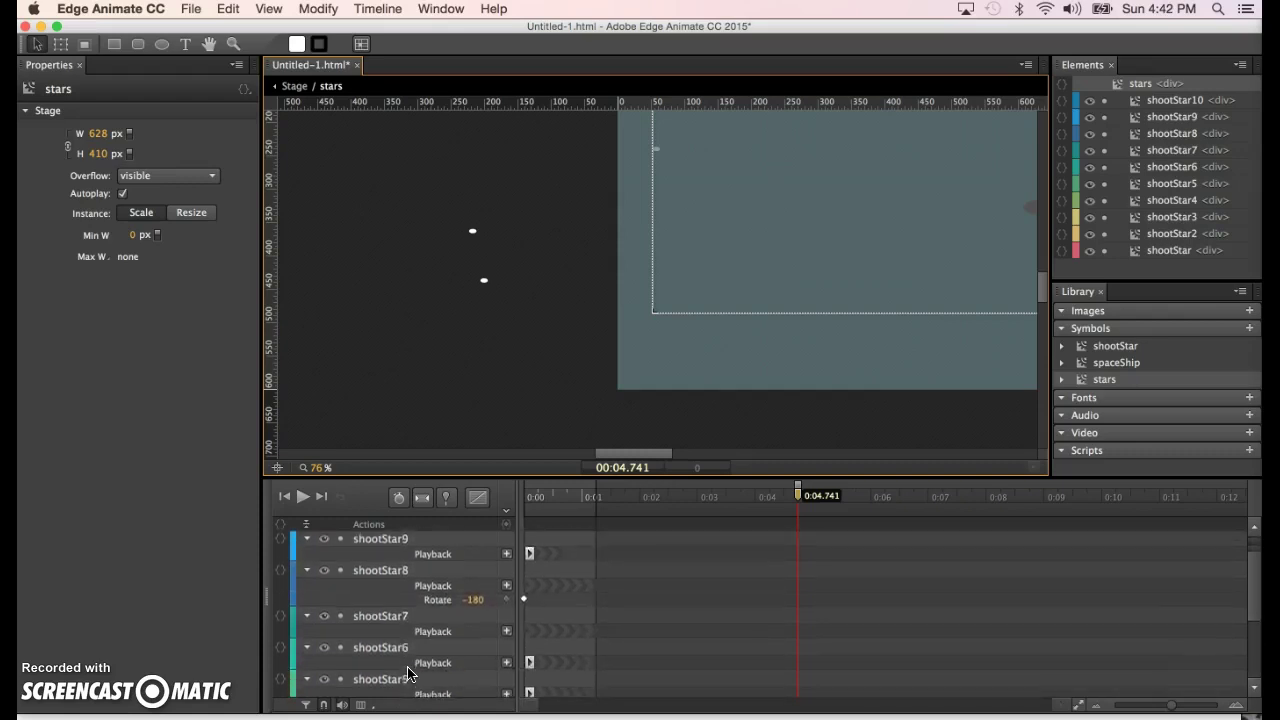
pyautogui.scroll(1, 408, 675)
pyautogui.click(408, 586)
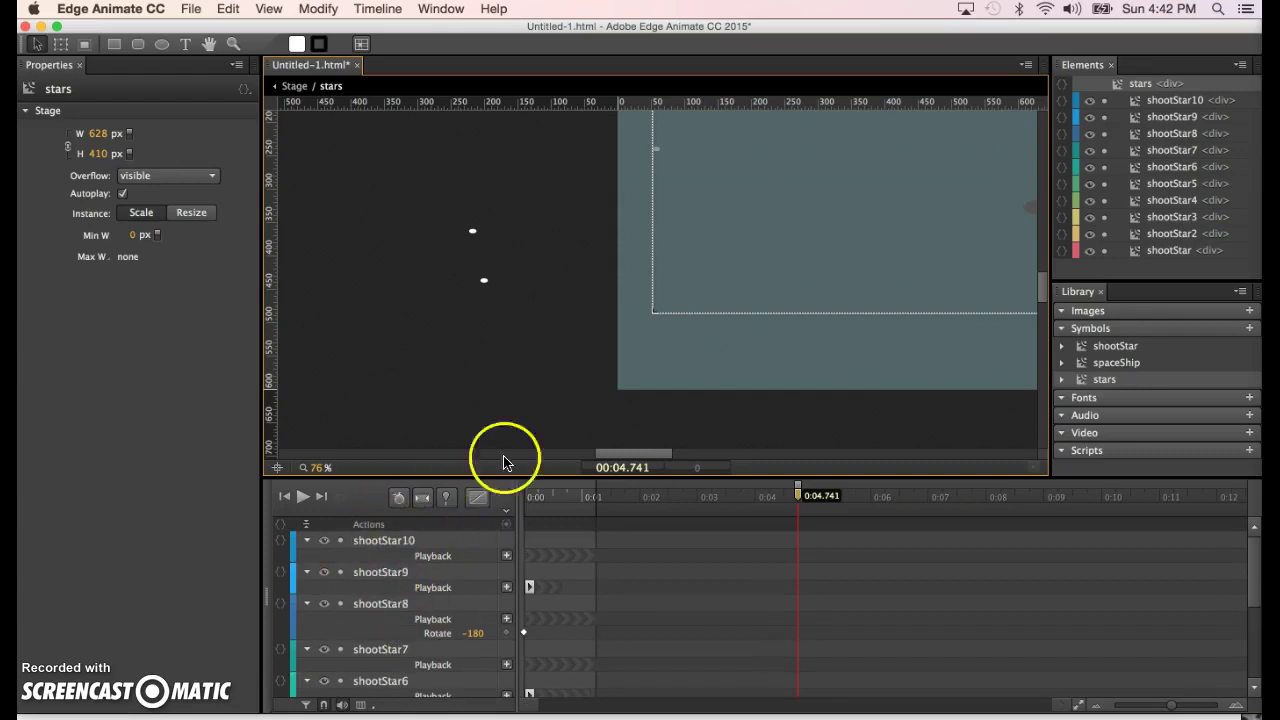
pyautogui.click(430, 600)
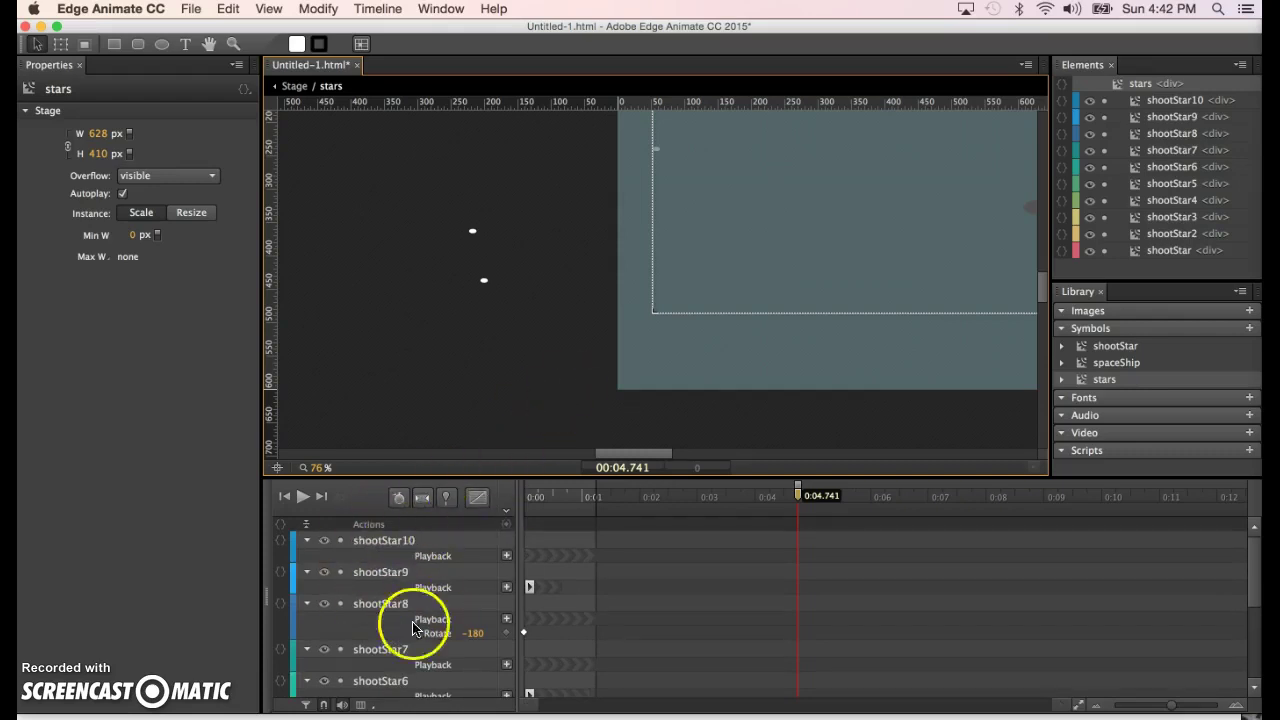
pyautogui.click(560, 537)
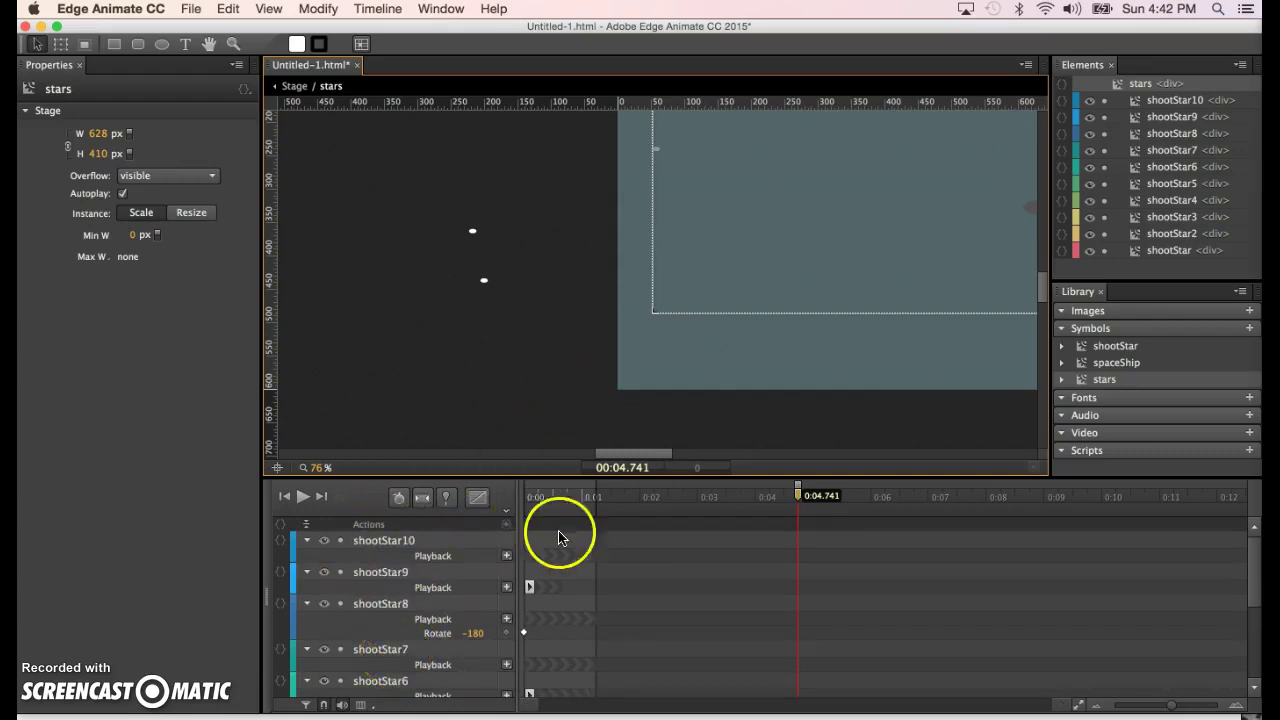
# - Add a second playback trigger to shootStar9 at 0:04.741 inside the stars symbol and return to the main Stage
pyautogui.click(530, 587)
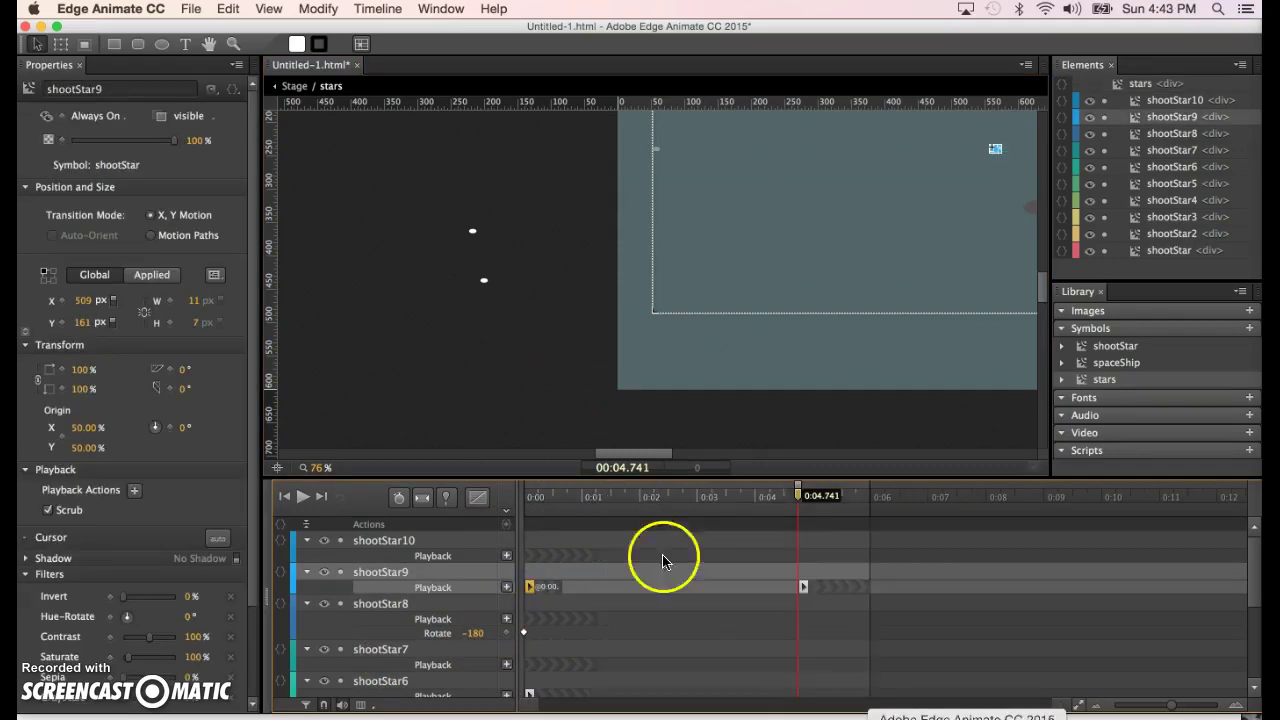
pyautogui.click(540, 588)
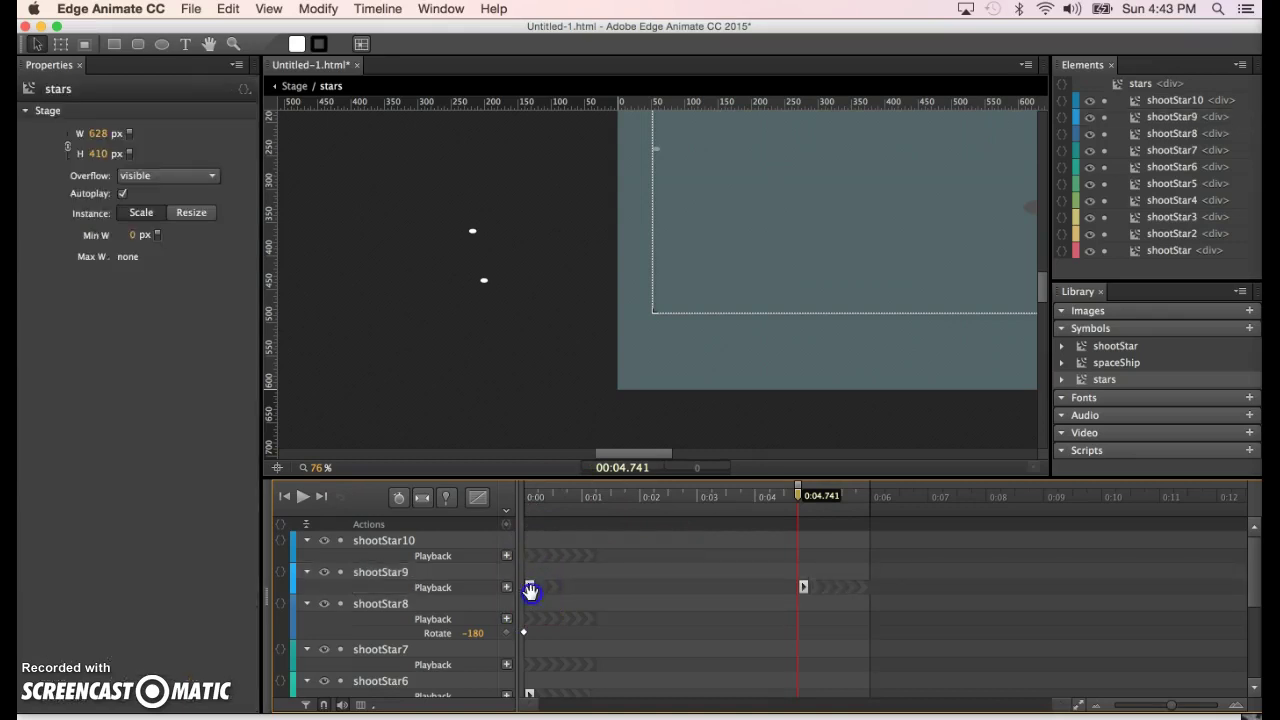
pyautogui.doubleClick(531, 591)
pyautogui.moveTo(608, 645); pyautogui.dragTo(746, 648)
pyautogui.click(414, 309)
pyautogui.click(280, 88)
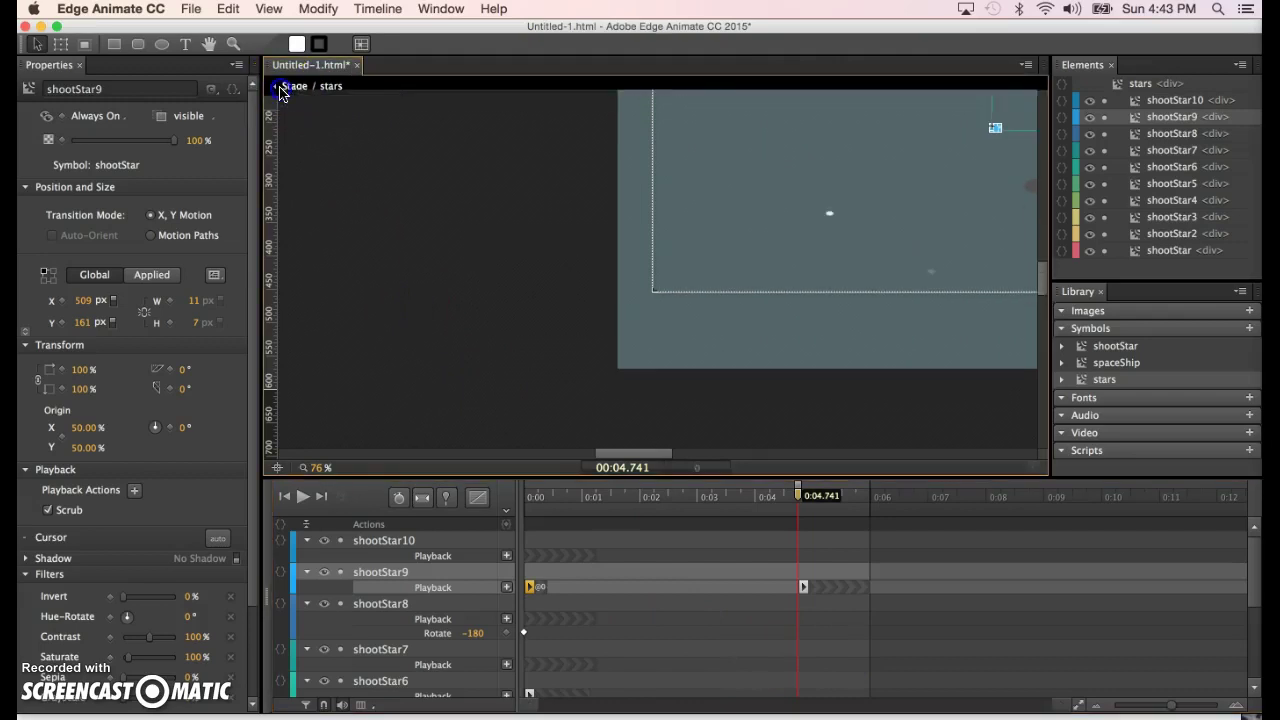
pyautogui.click(409, 290)
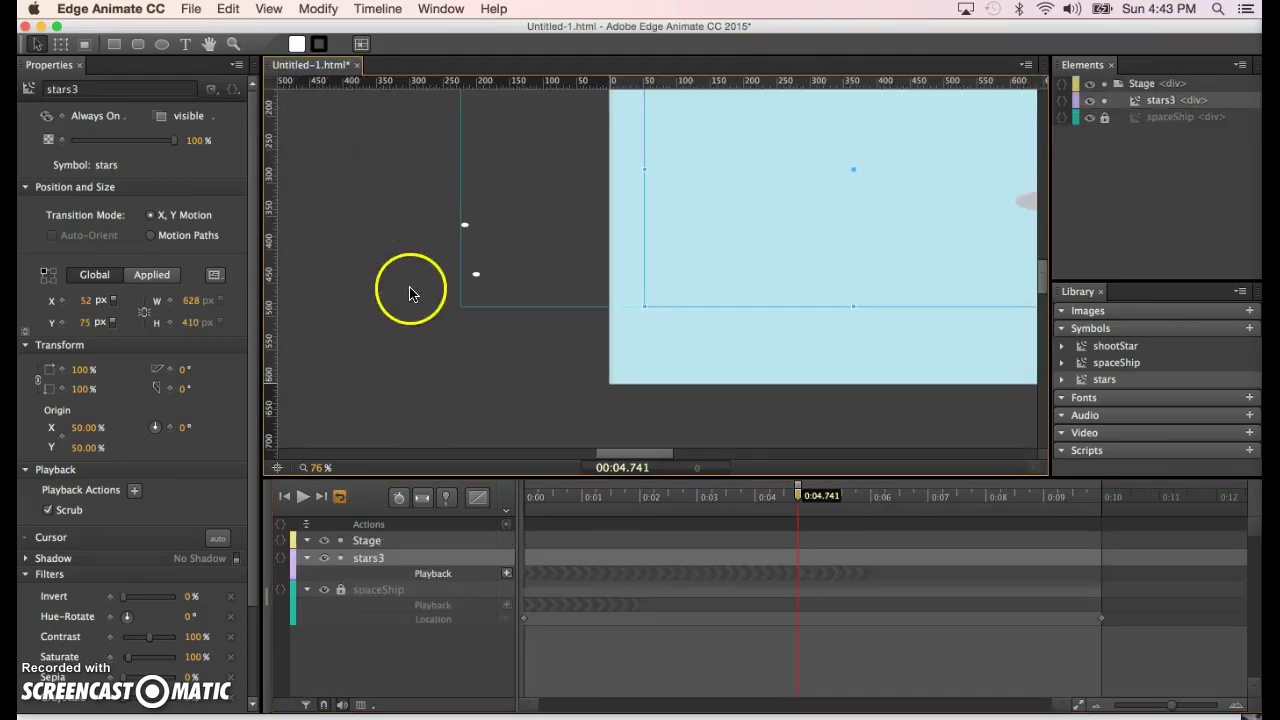
pyautogui.scroll(-5, 409, 293)
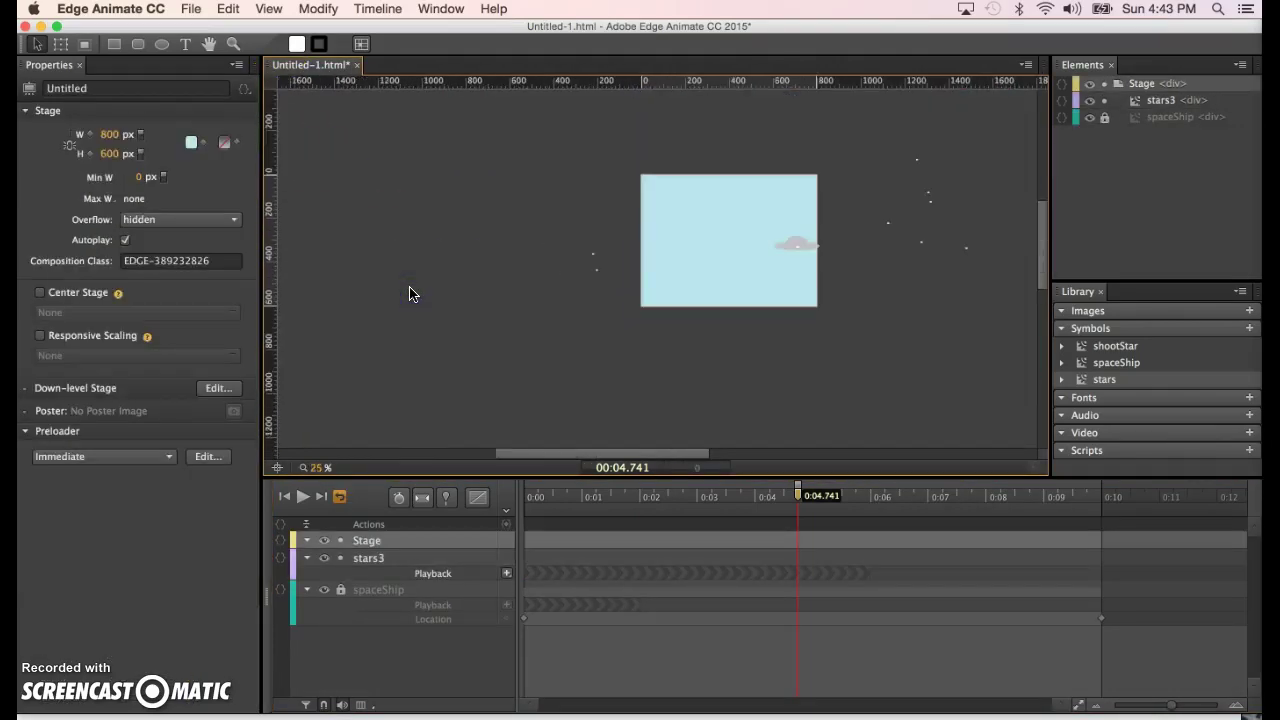
pyautogui.scroll(3, 795, 395)
pyautogui.hscroll(2, 795, 395)
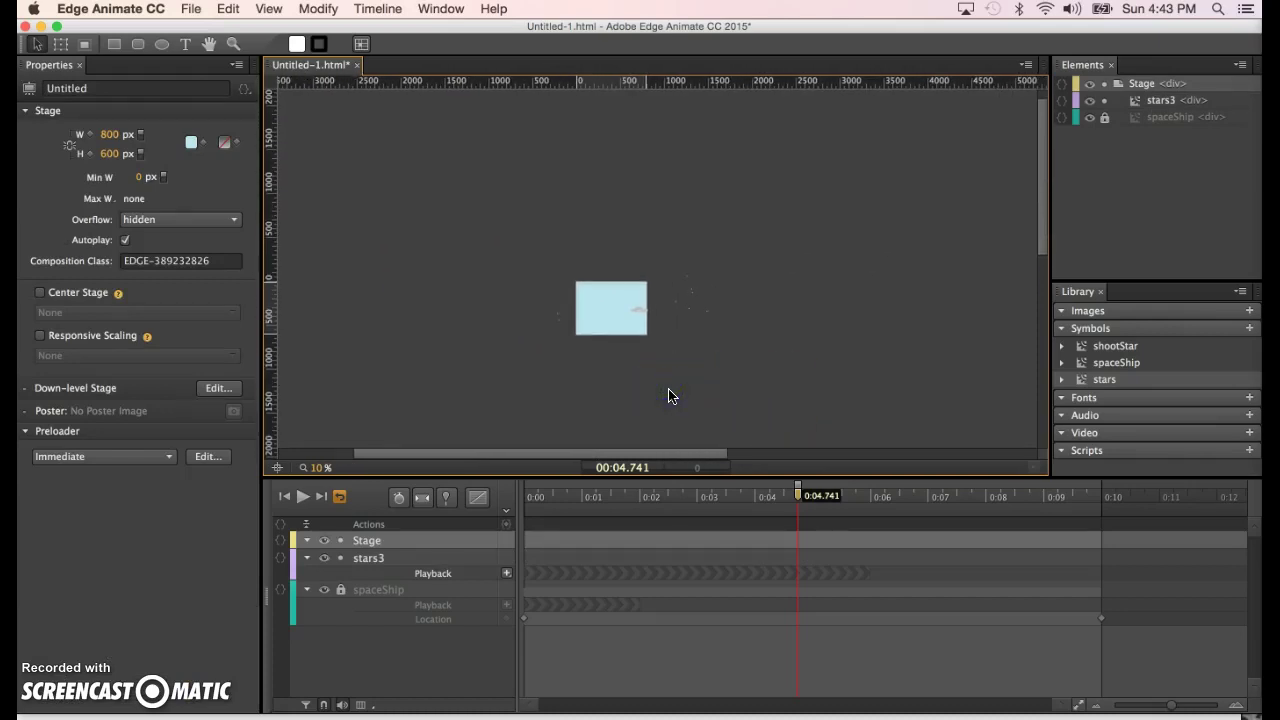
pyautogui.click(506, 350)
pyautogui.click(183, 587)
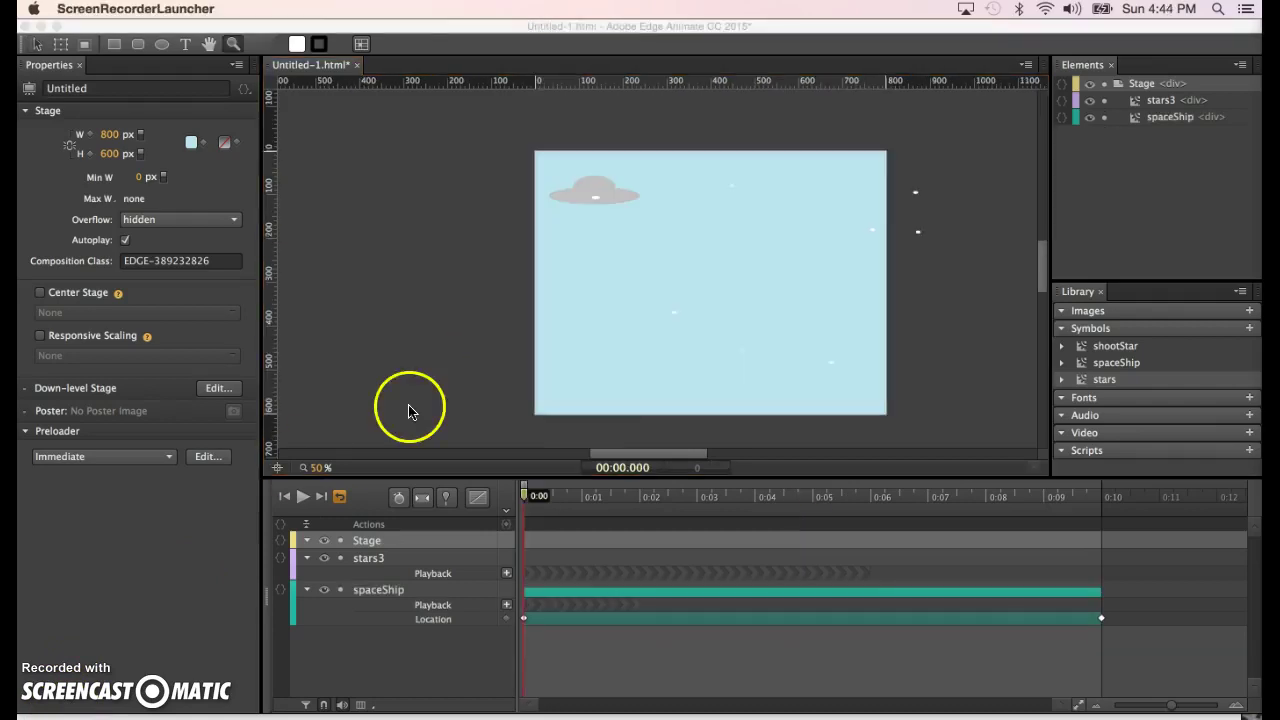
pyautogui.click(604, 188)
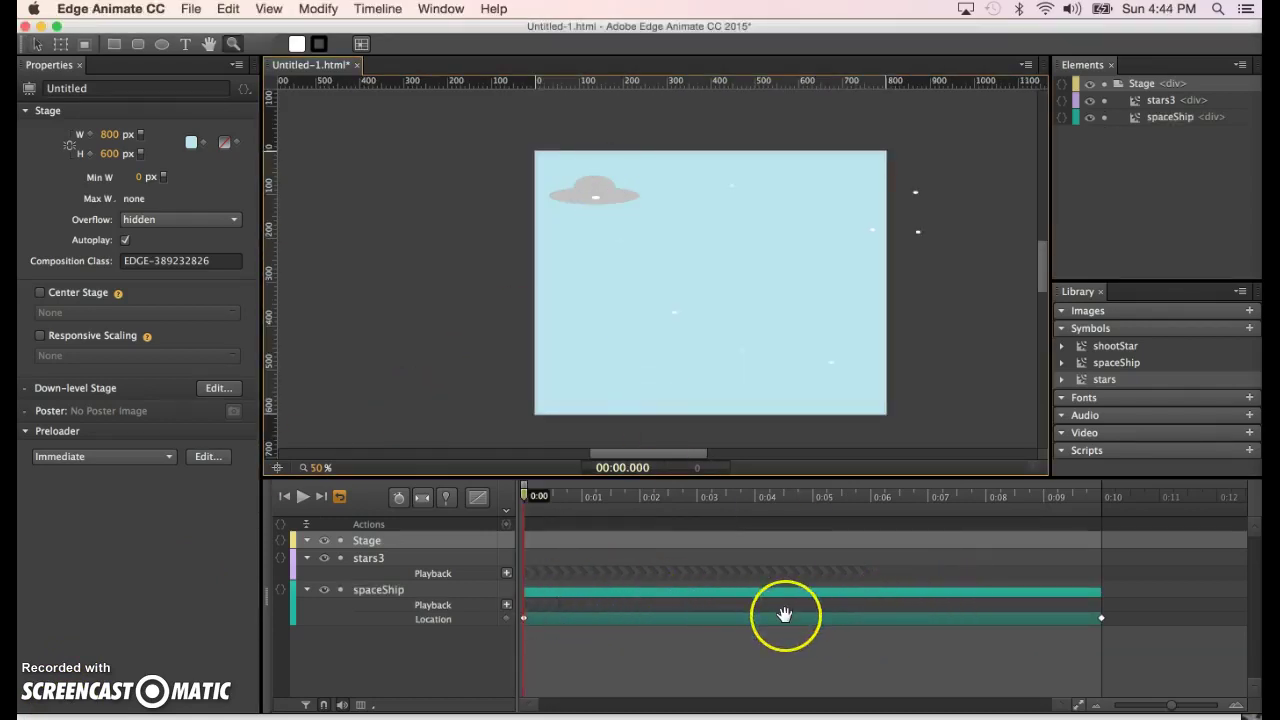
pyautogui.click(1100, 365)
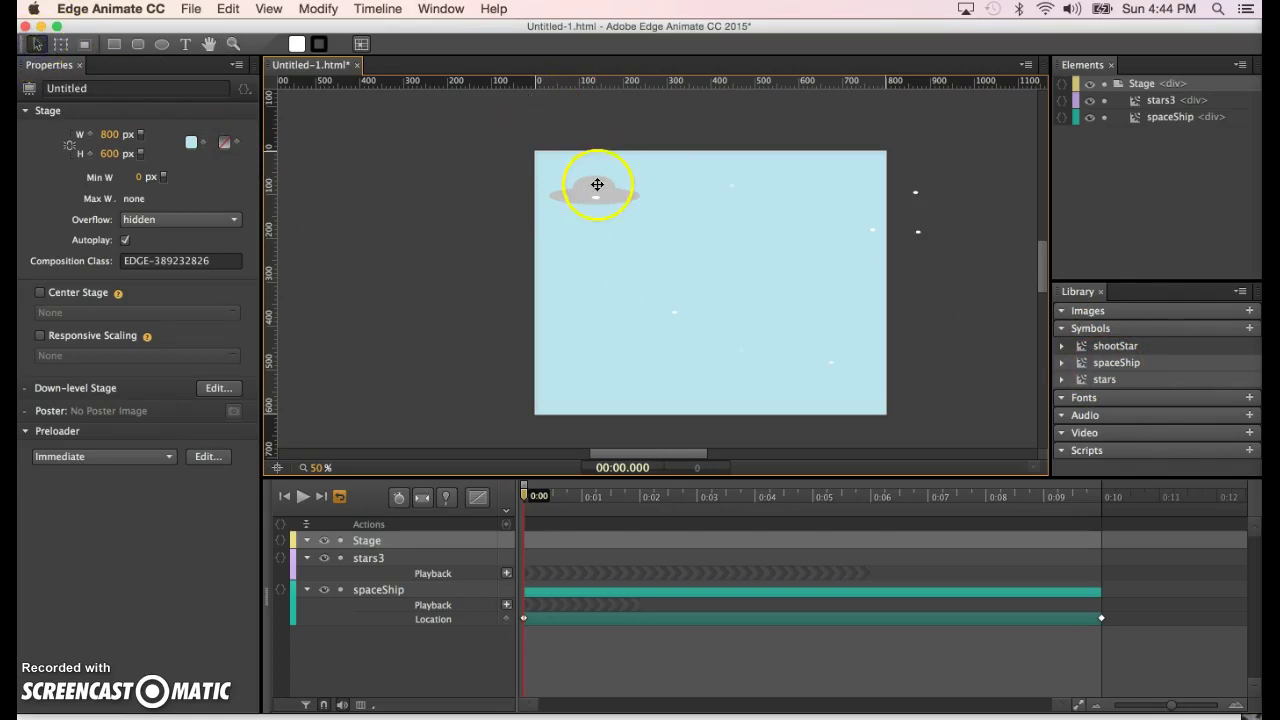
pyautogui.click(597, 185)
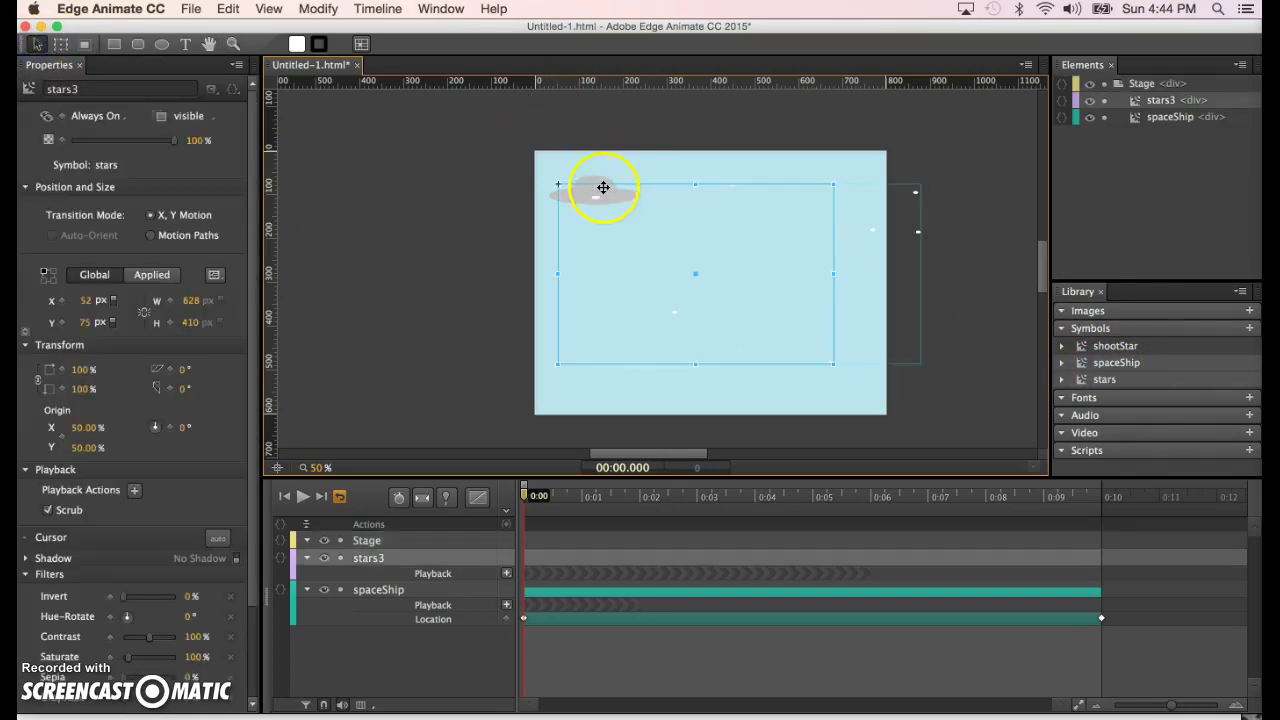
pyautogui.moveTo(603, 187); pyautogui.dragTo(422, 205)
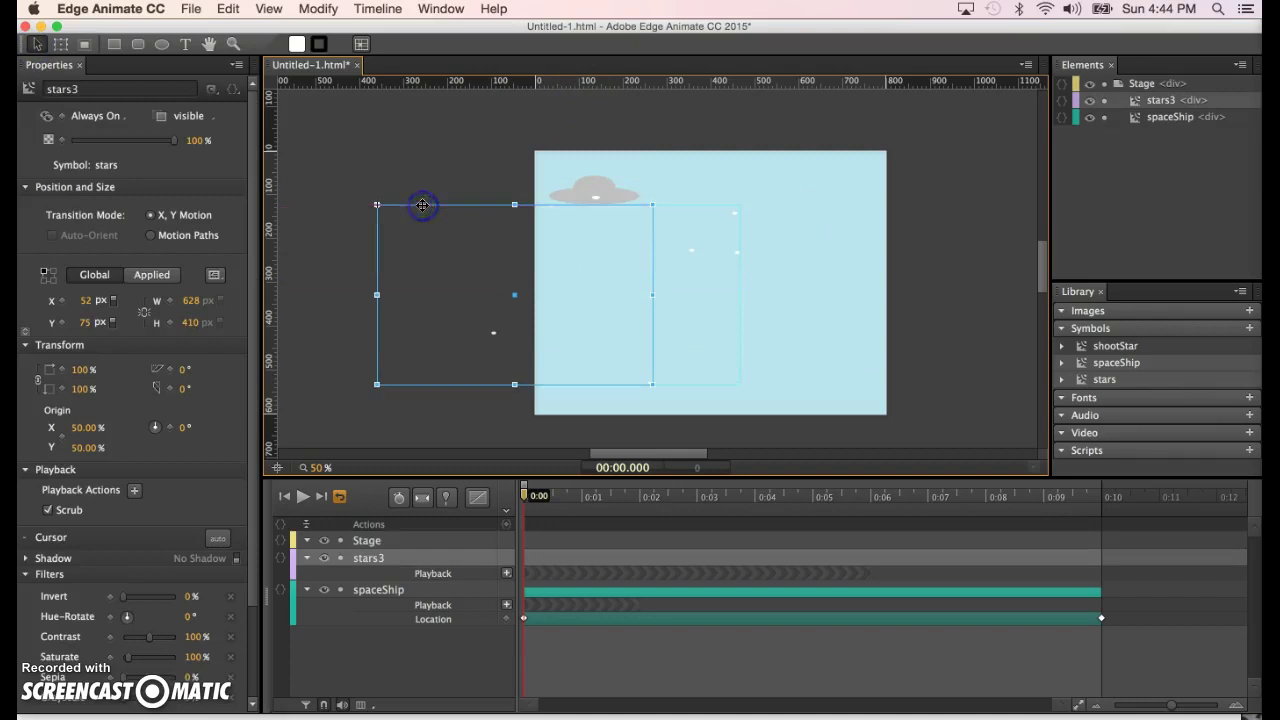
pyautogui.press('super+z')
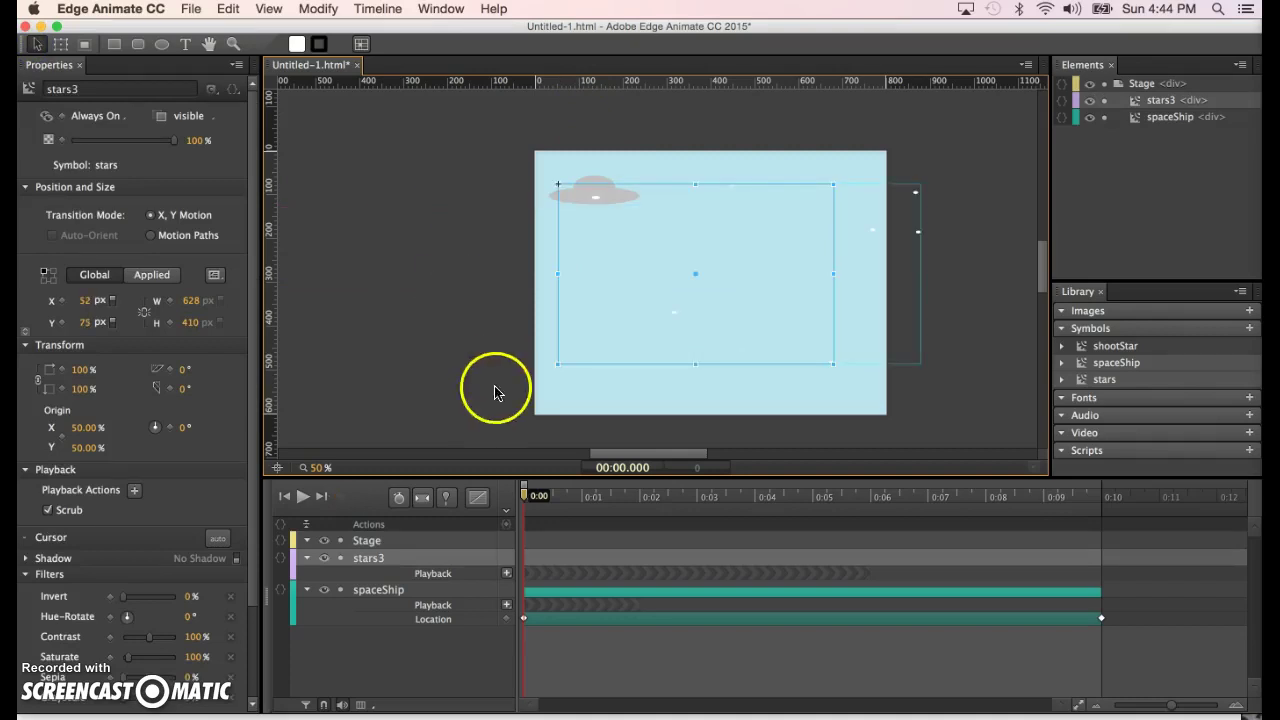
# - Lock the Stage and stars3 elements, and convert the animated spaceShip into a symbol named spaceSinMot with its timeline set to autoplay
pyautogui.click(340, 558)
pyautogui.click(340, 540)
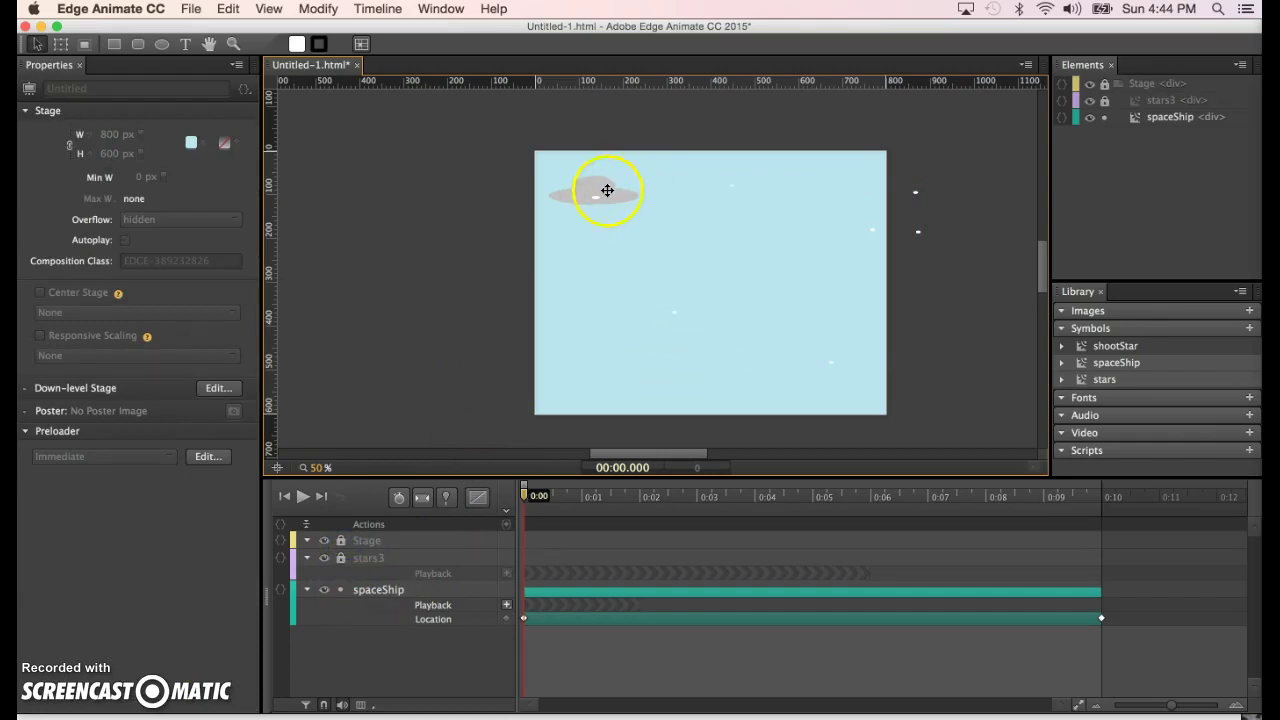
pyautogui.click(606, 190)
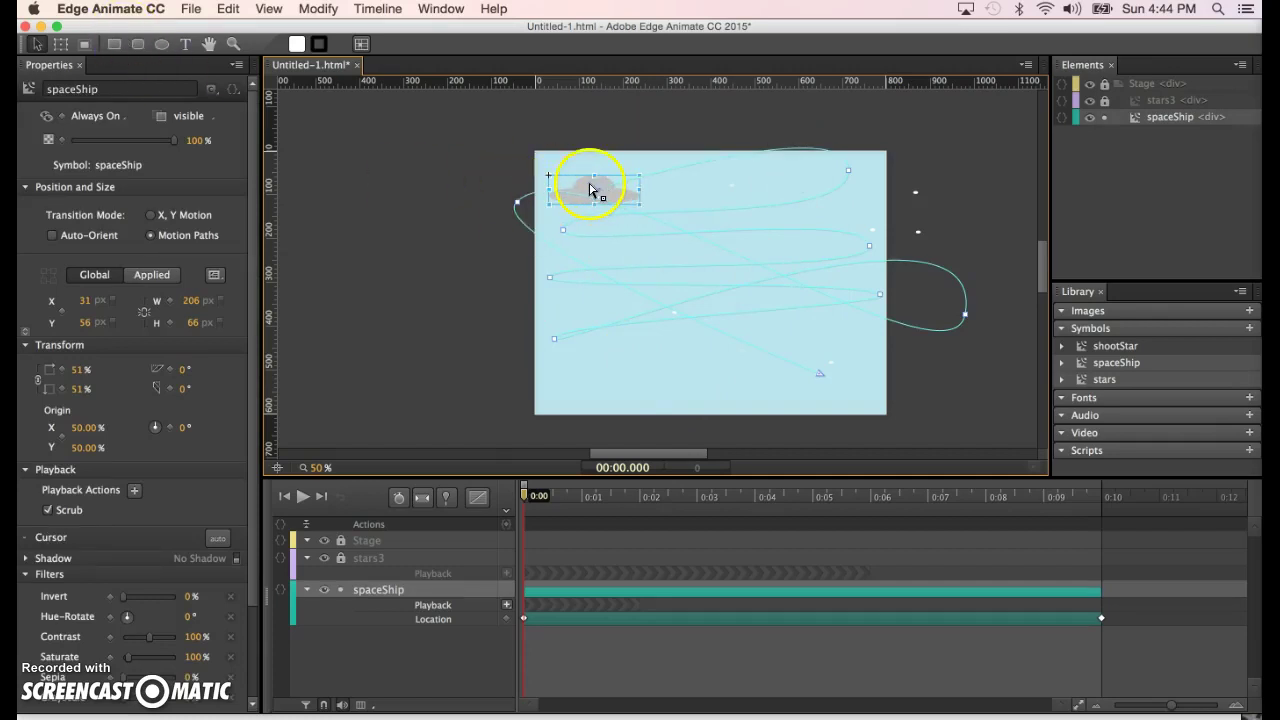
pyautogui.rightClick(593, 196)
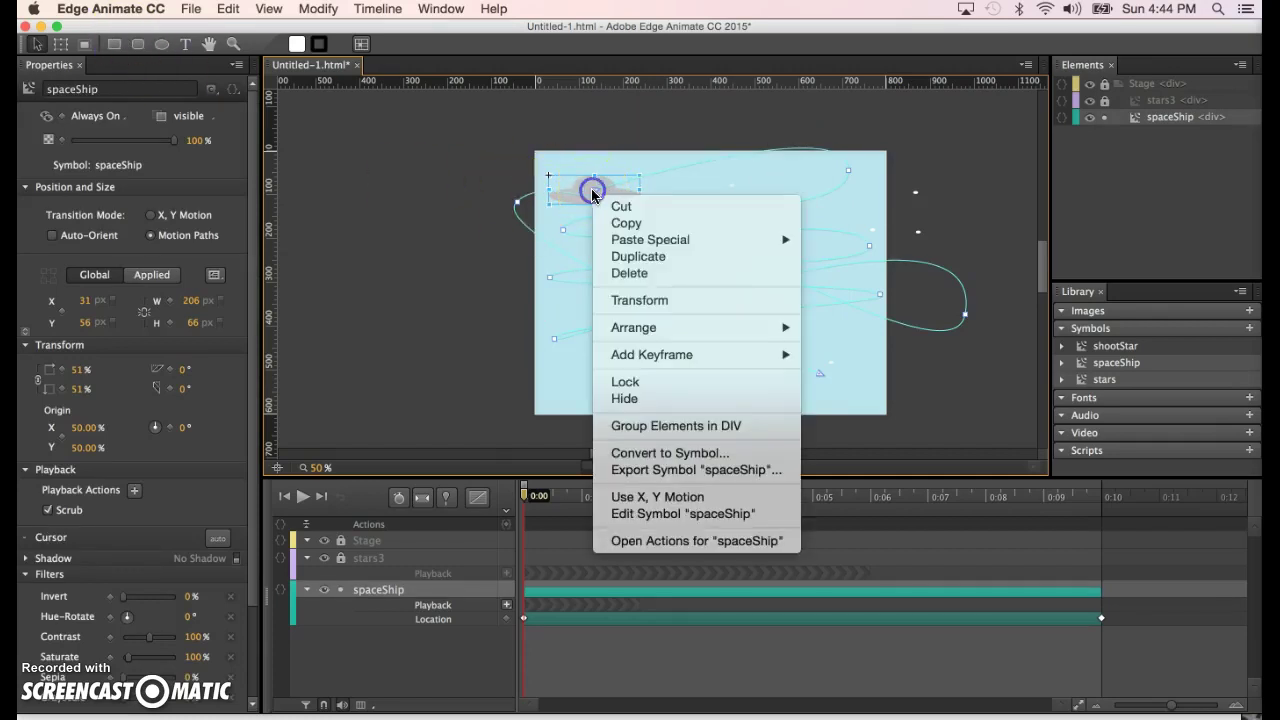
pyautogui.click(705, 455)
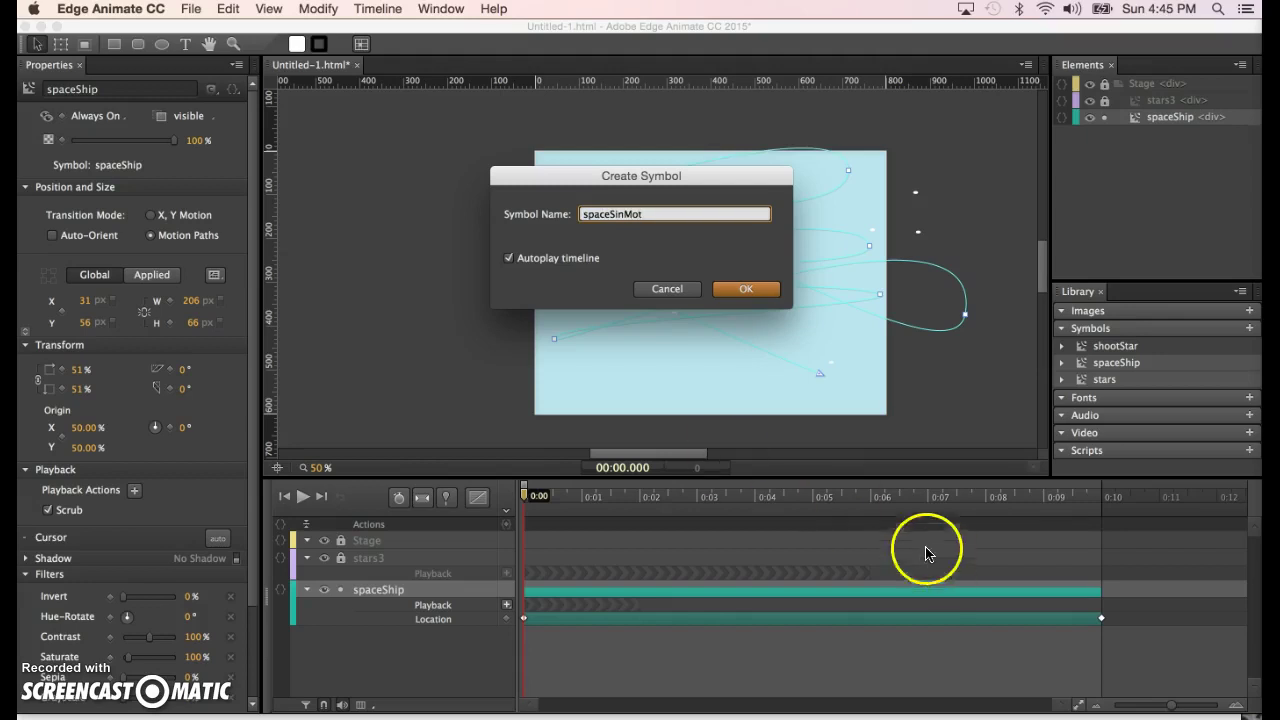
pyautogui.click(744, 289)
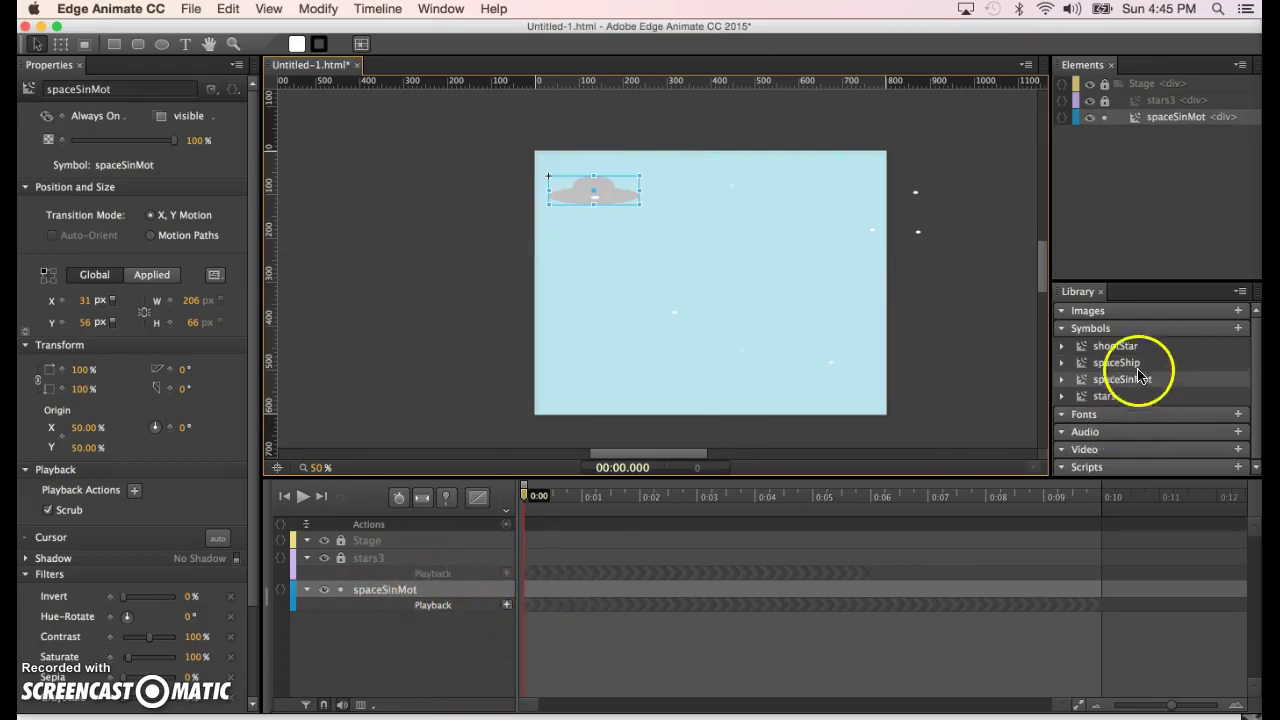
# - Preview the composition in the browser, then inspect the timeline nested inside the spaceSinMot symbol and return to the main Stage
pyautogui.click(938, 338)
pyautogui.press('super+Return')
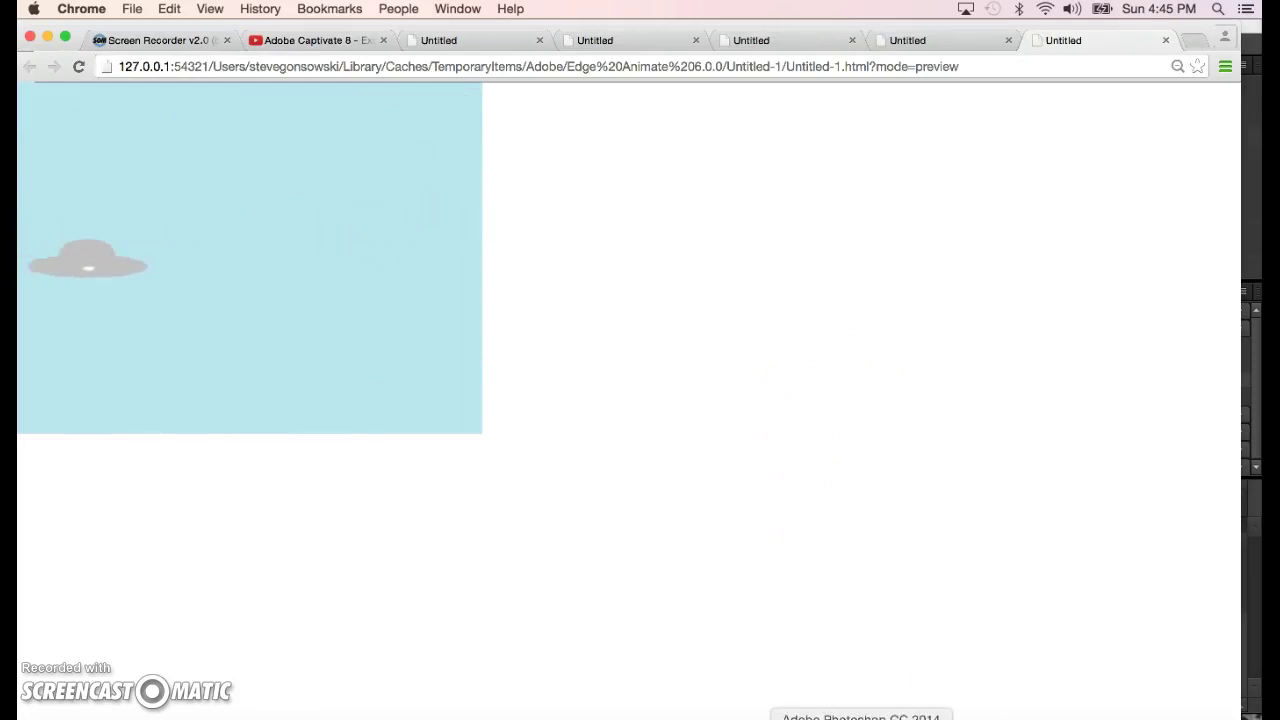
pyautogui.click(915, 716)
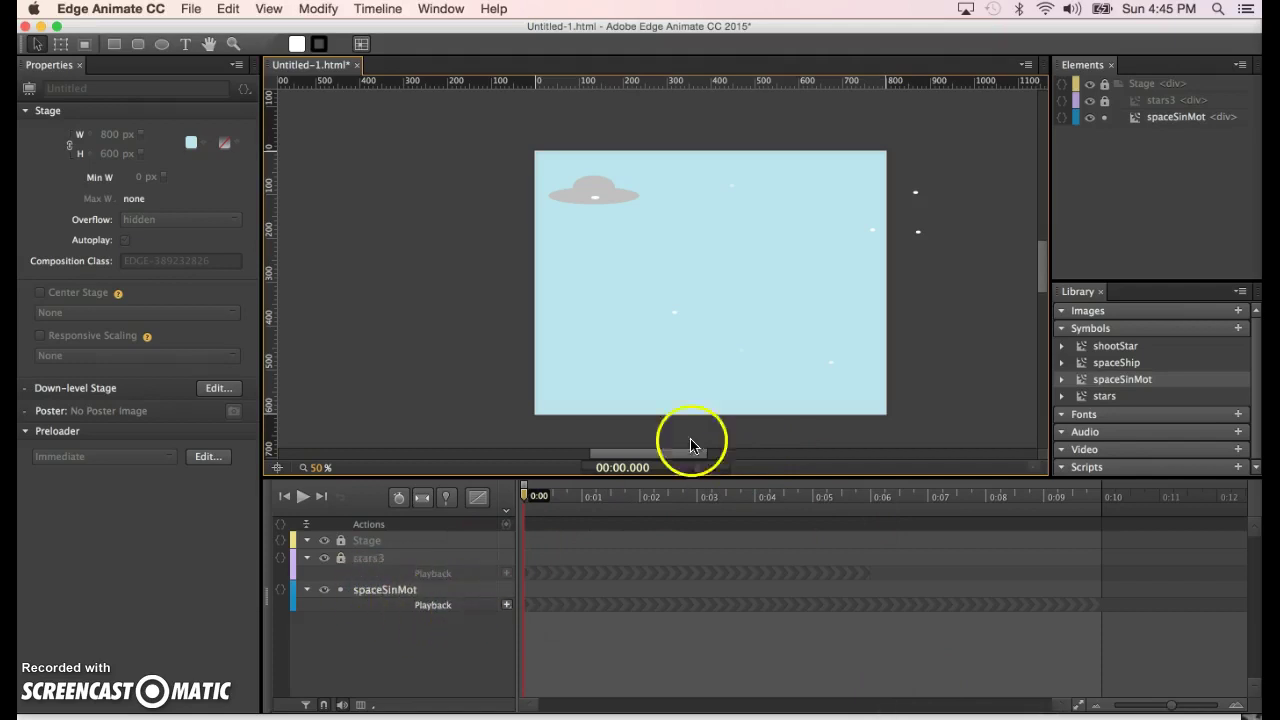
pyautogui.doubleClick(1079, 385)
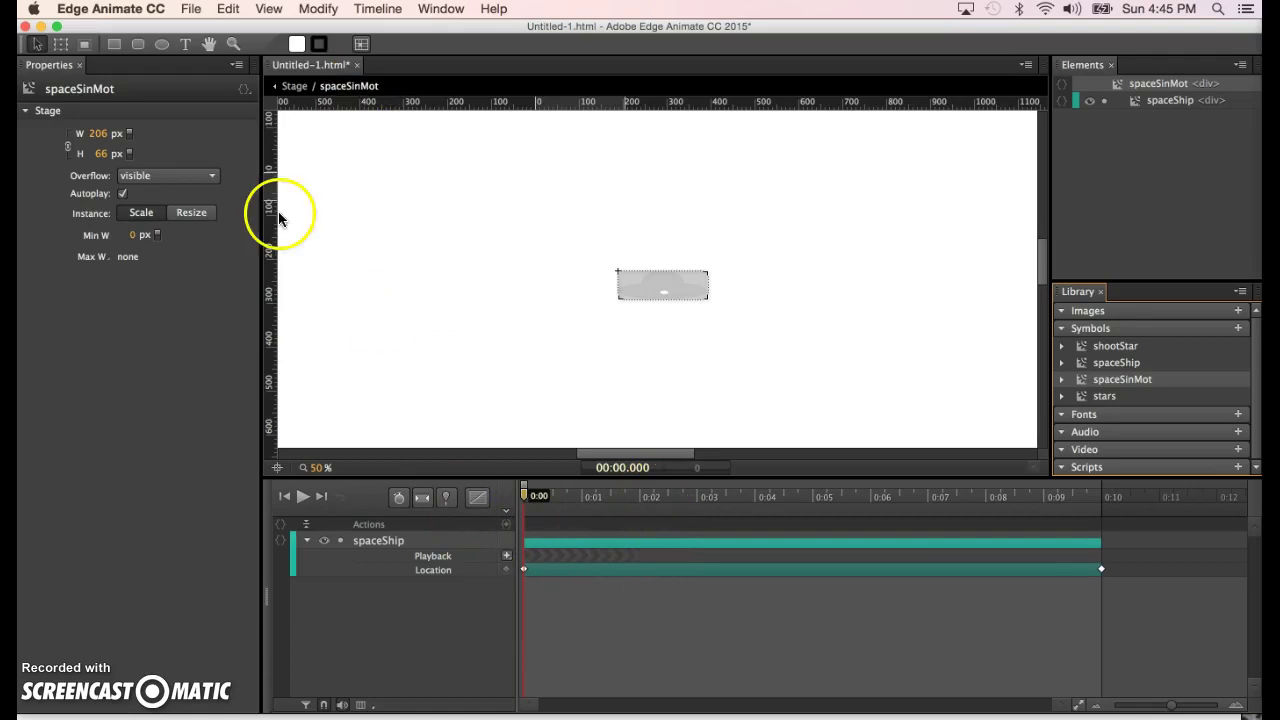
pyautogui.click(281, 89)
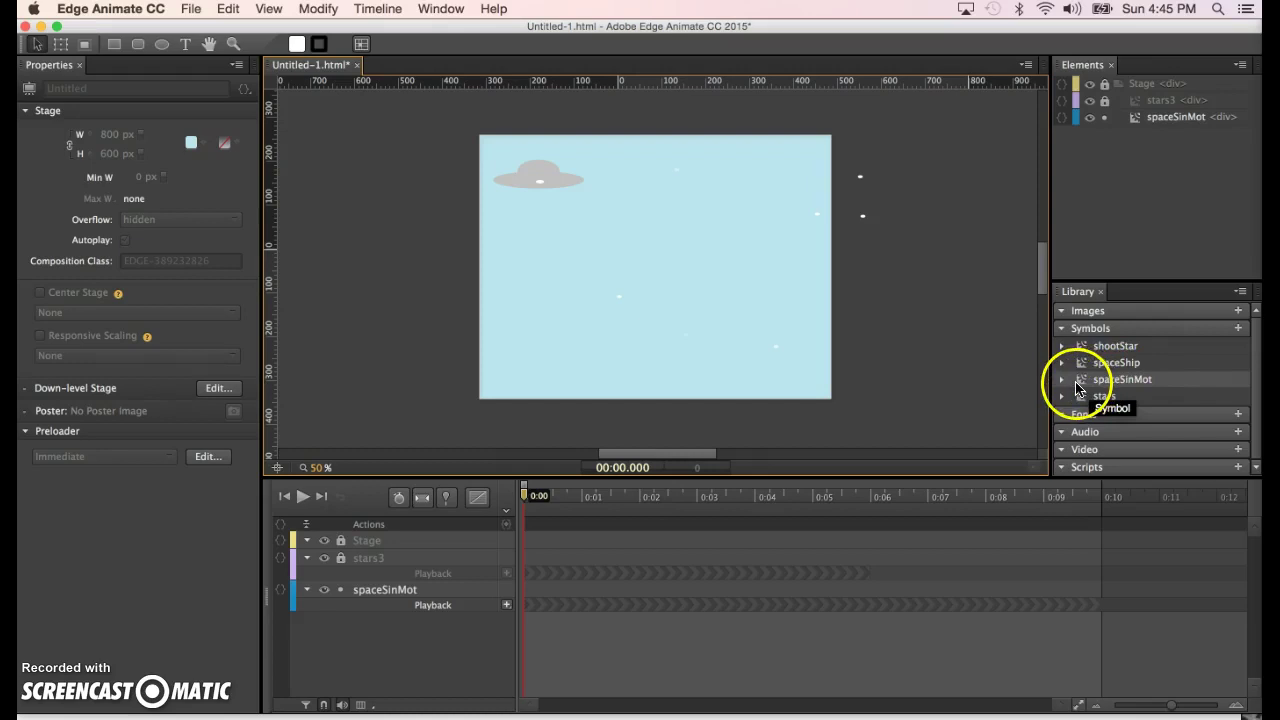
# - Place a second instance of spaceSinMot on the stage at about X 469, Y 300 px and preview the composition in the browser
pyautogui.moveTo(1078, 381); pyautogui.dragTo(1066, 380)
pyautogui.moveTo(696, 272); pyautogui.dragTo(685, 272)
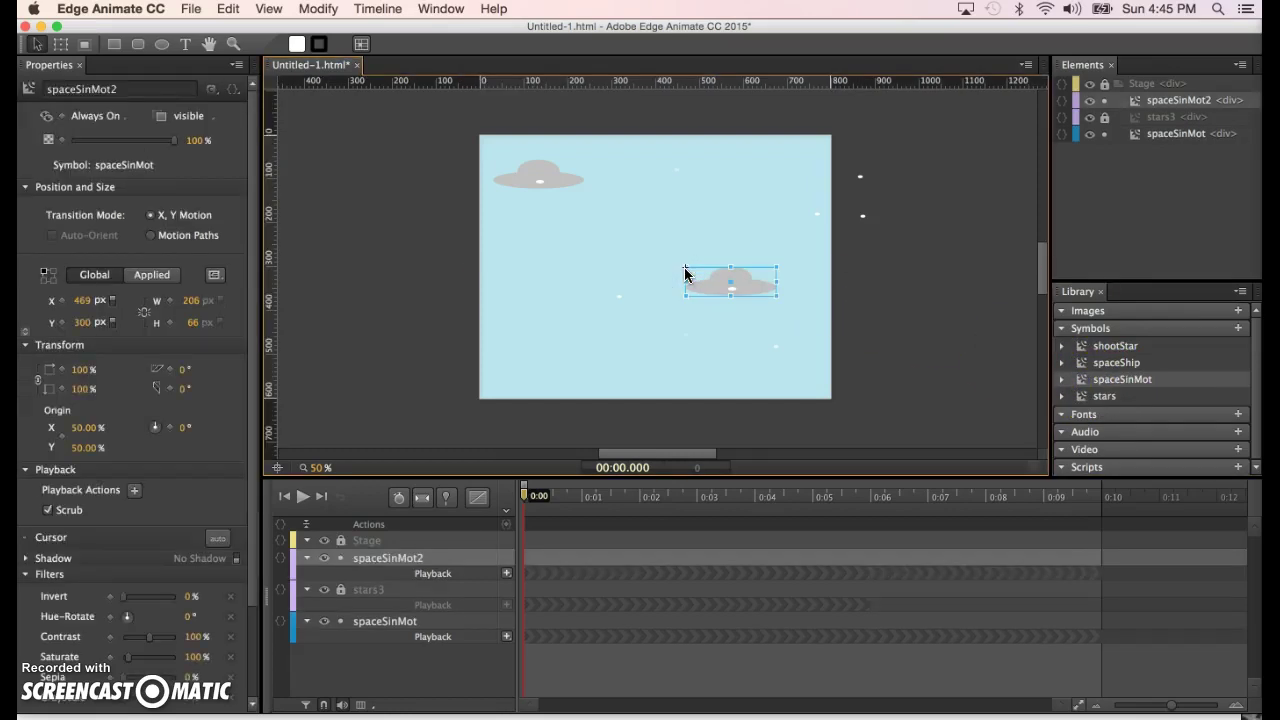
pyautogui.press('super+Return')
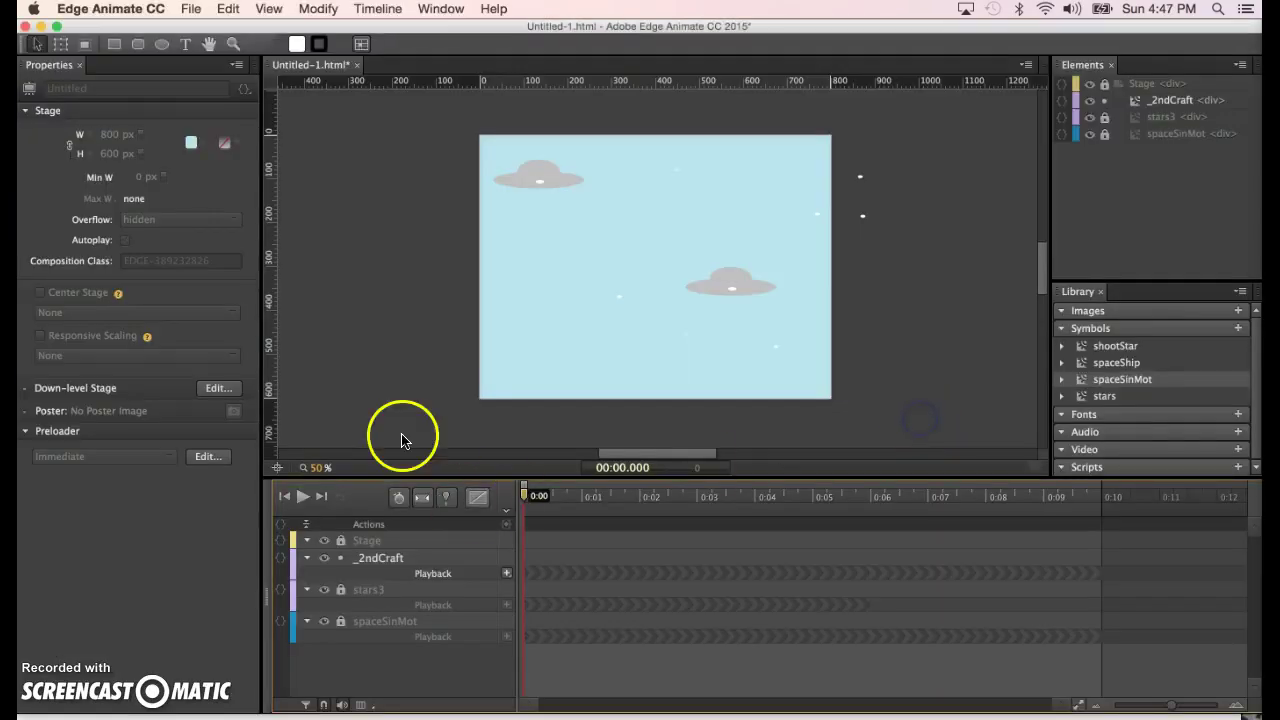
# - Add a Play From playback trigger to _2ndCraft at 0:00 on the main timeline, with its playback starting from 00:00.144
pyautogui.click(507, 576)
pyautogui.click(566, 608)
pyautogui.moveTo(566, 626); pyautogui.dragTo(624, 624)
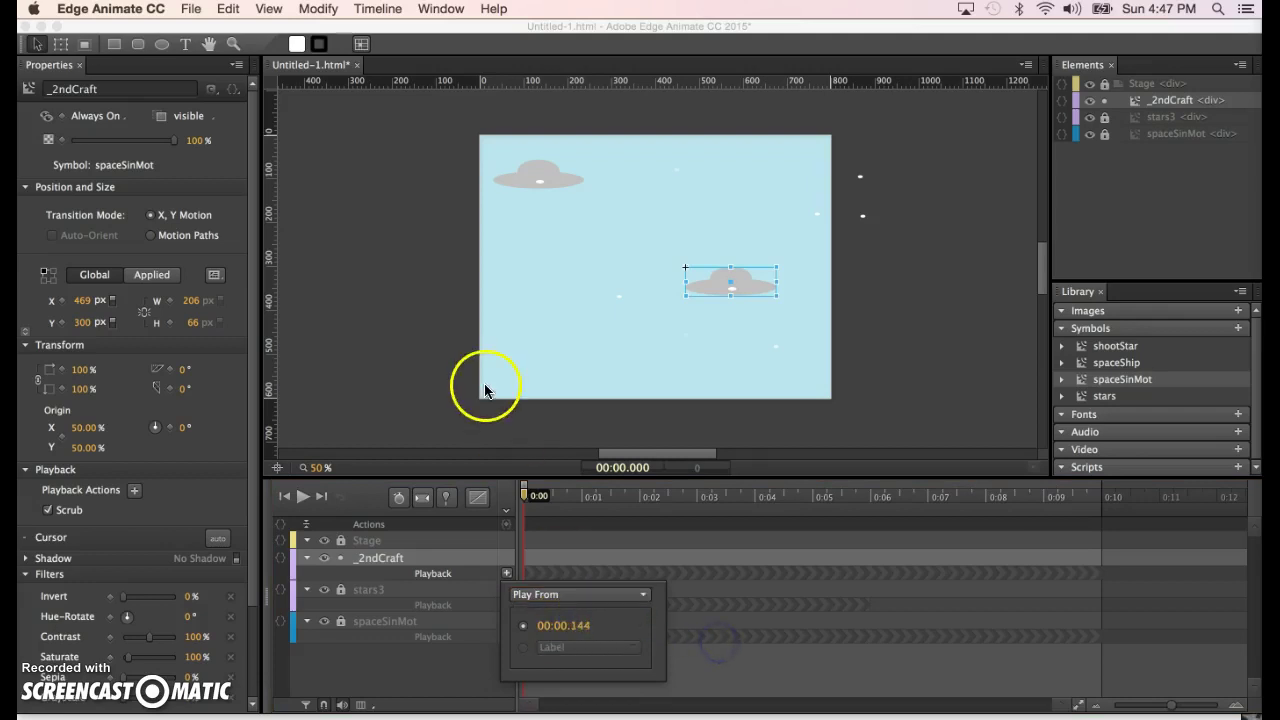
pyautogui.click(394, 357)
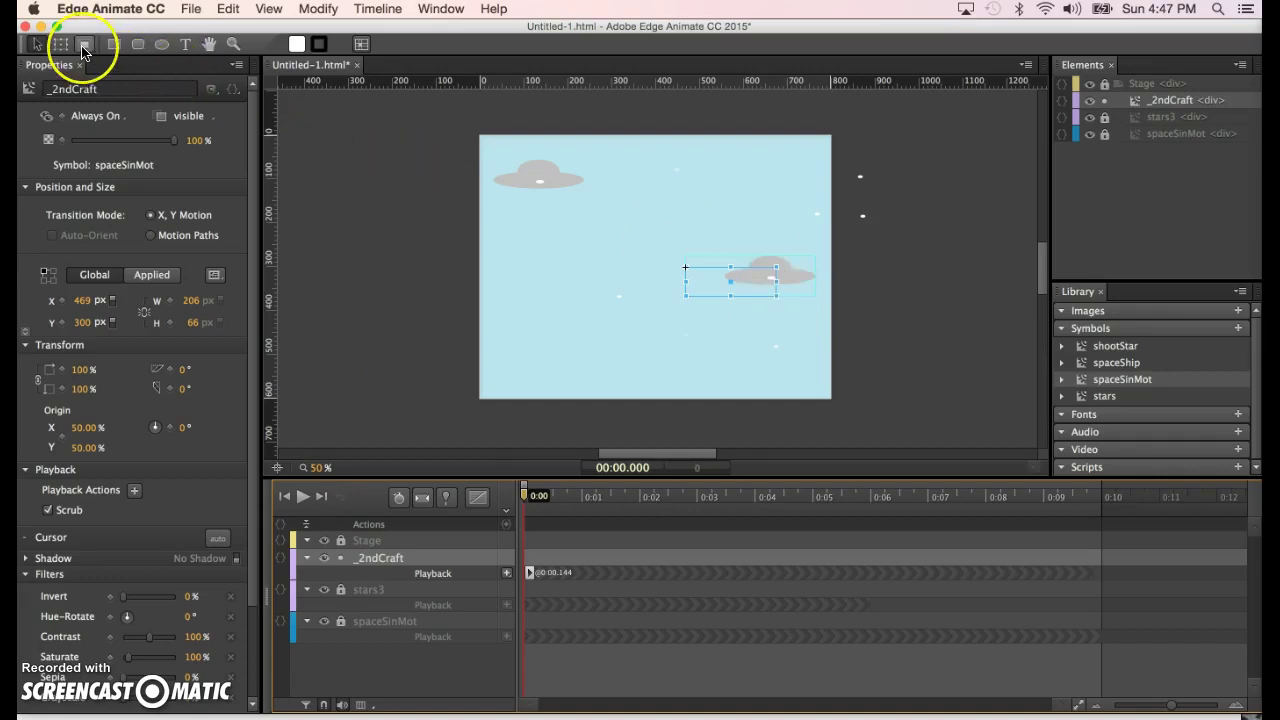
# - Try scaling _2ndCraft to about 38% with the Transform tool, preview it in the browser, and undo the scaling
pyautogui.click(59, 46)
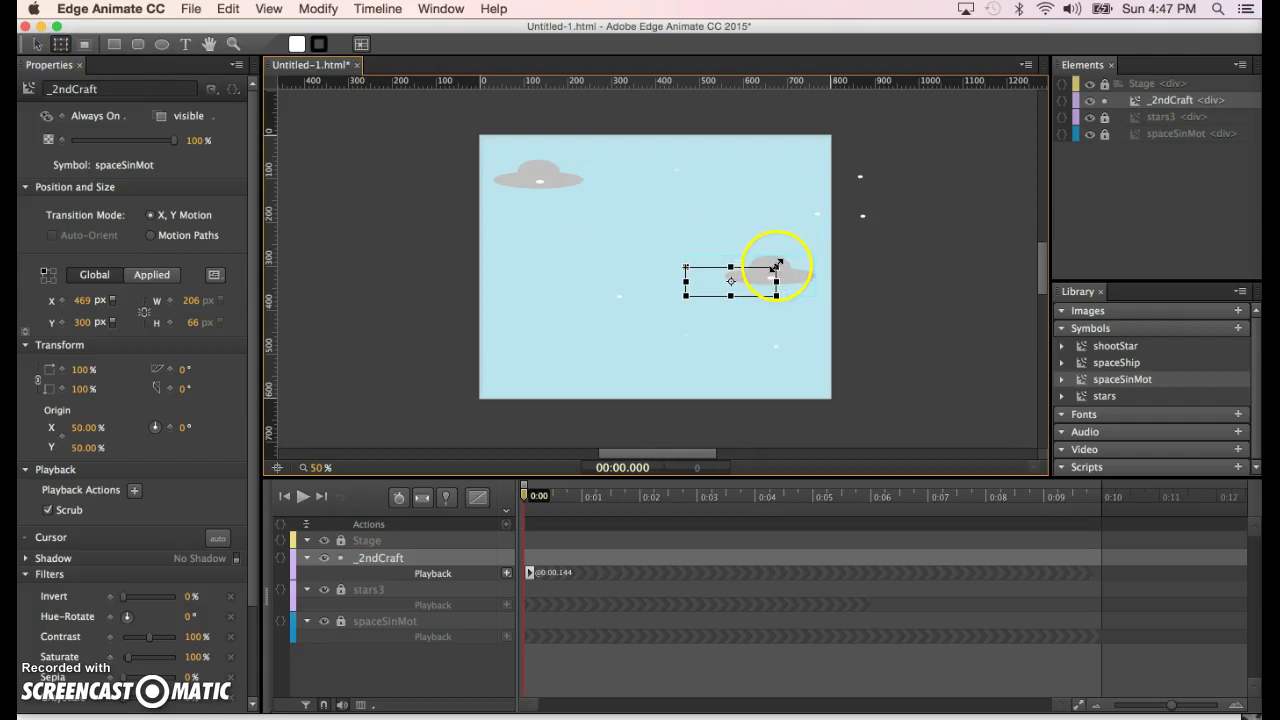
pyautogui.moveTo(776, 268); pyautogui.dragTo(759, 277)
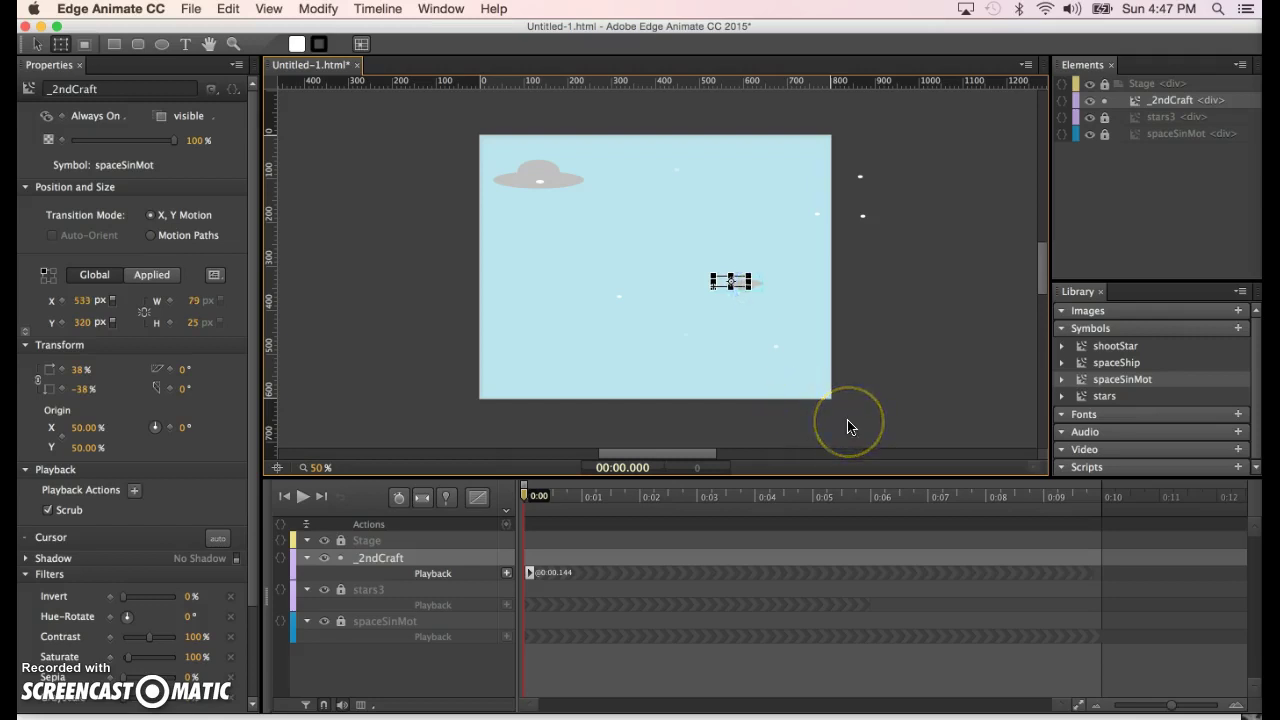
pyautogui.press('super+Return')
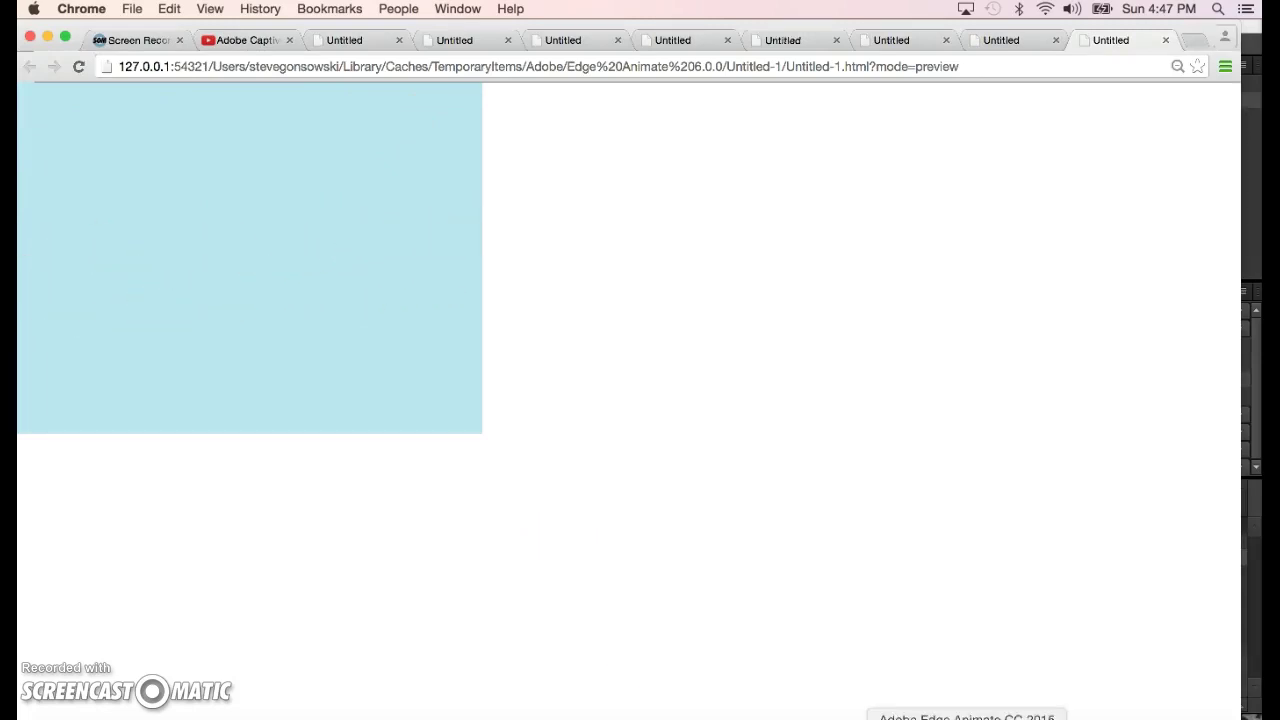
pyautogui.click(966, 716)
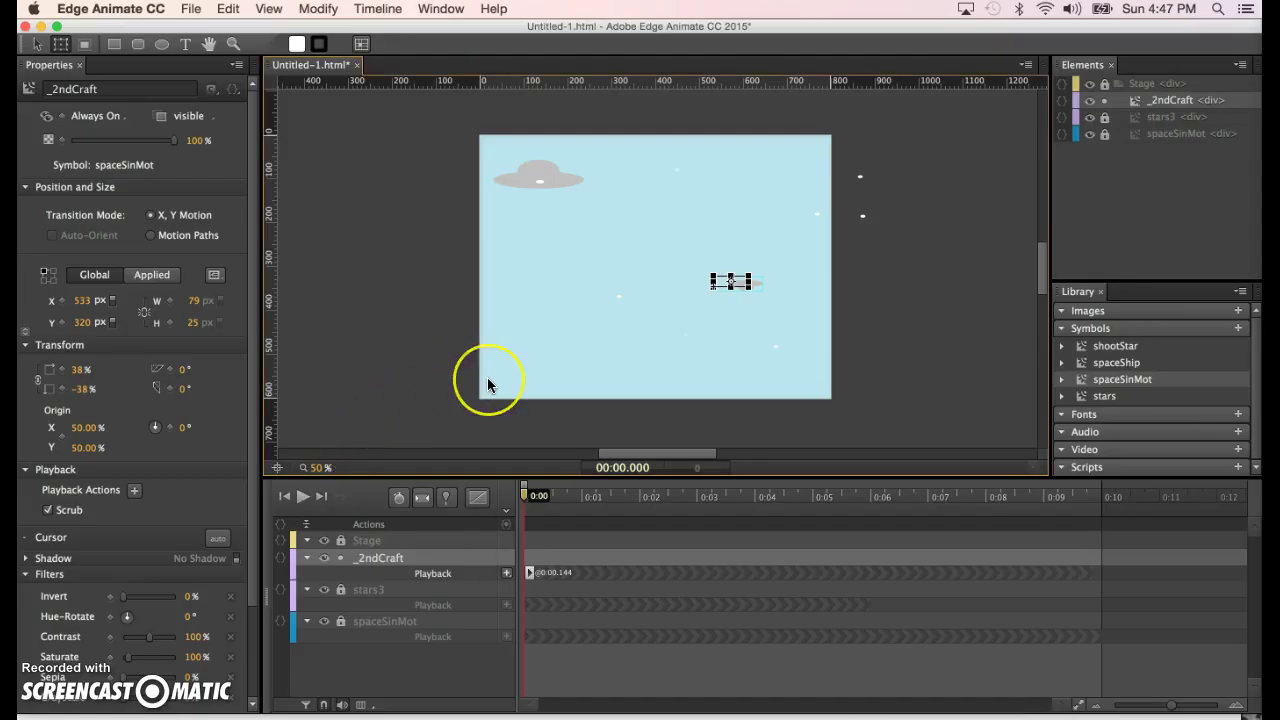
pyautogui.press('super+z')
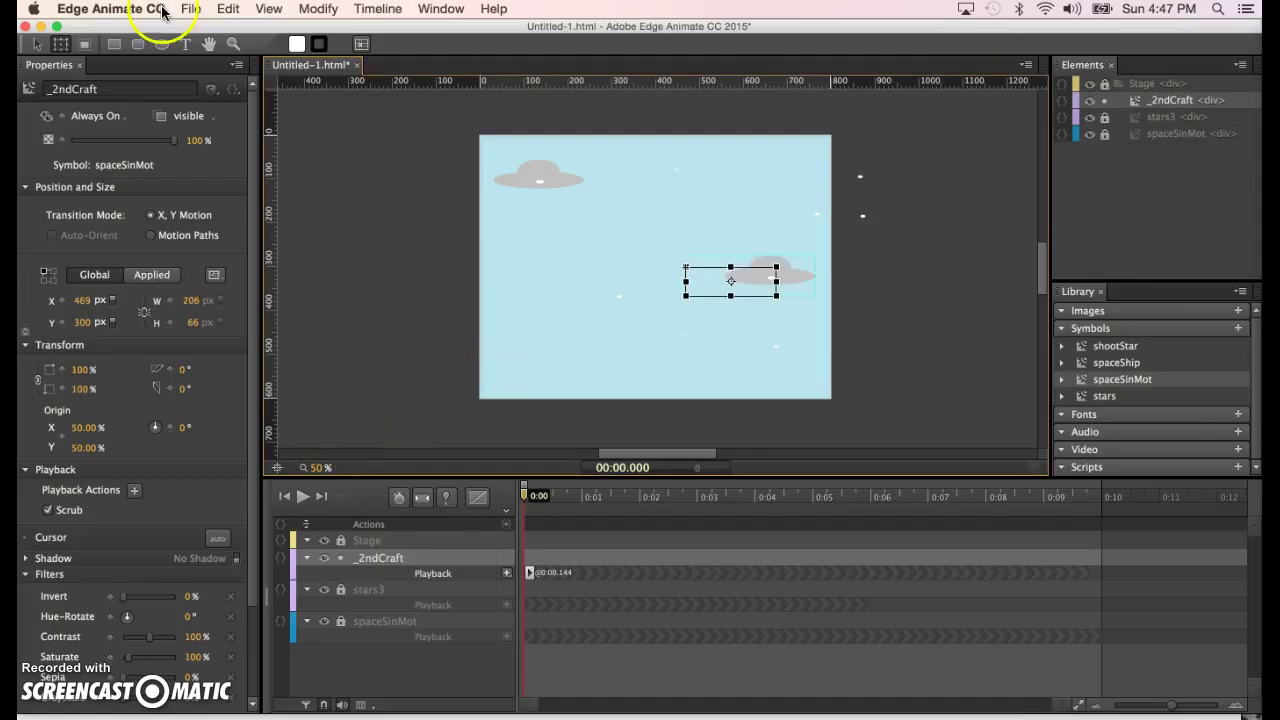
# - Preview the composition in the browser, compare the small second craft's flight with the large spaceship's, and return to Edge Animate
pyautogui.click(236, 43)
pyautogui.moveTo(727, 217); pyautogui.dragTo(884, 380)
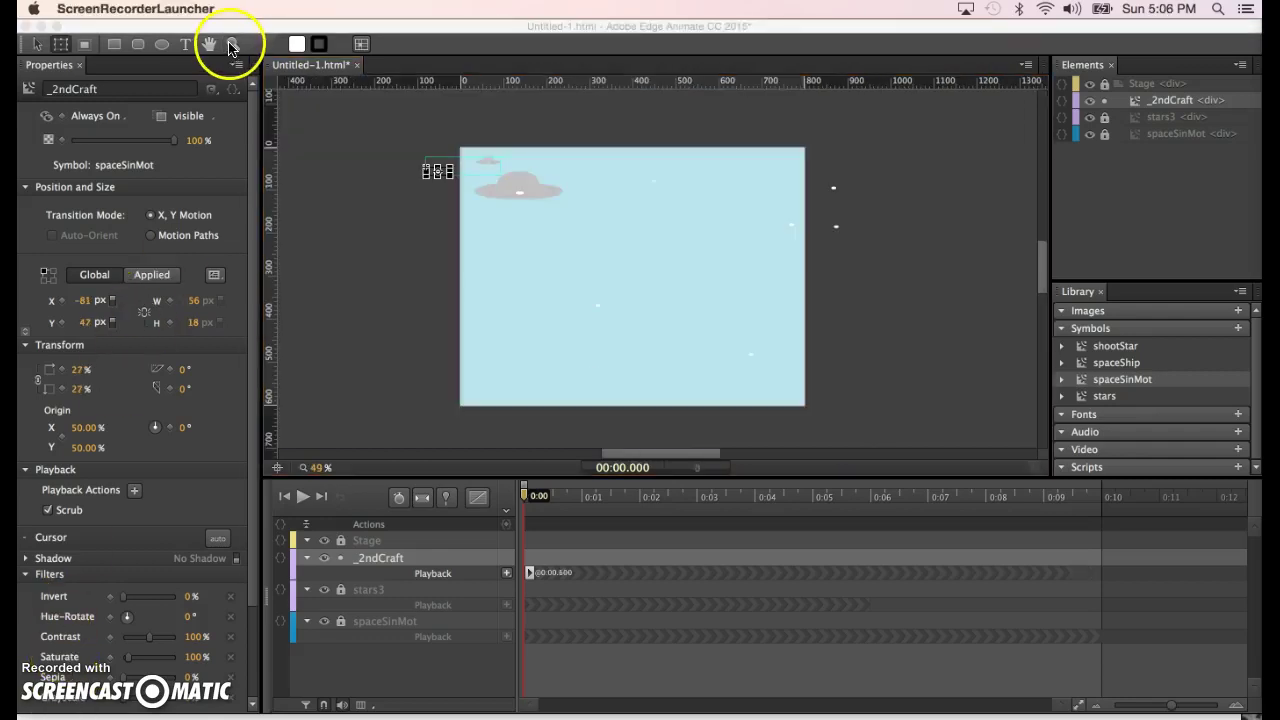
pyautogui.click(498, 180)
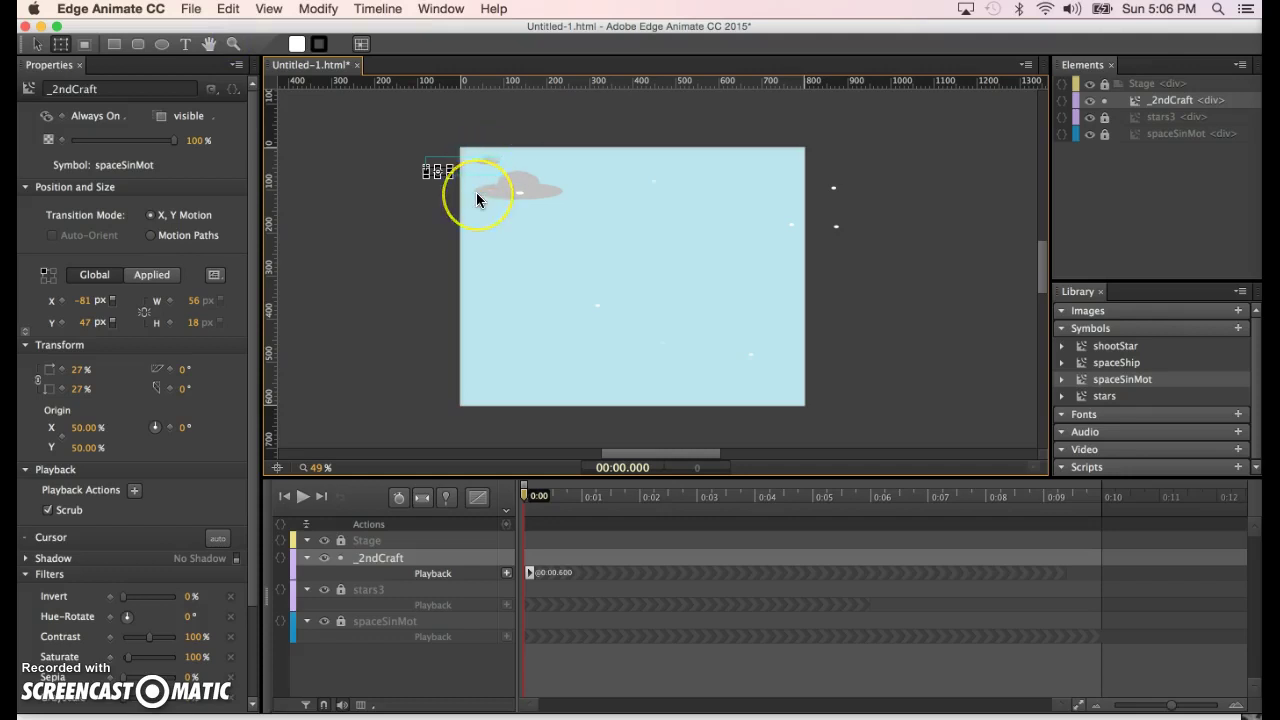
pyautogui.press('super+Return')
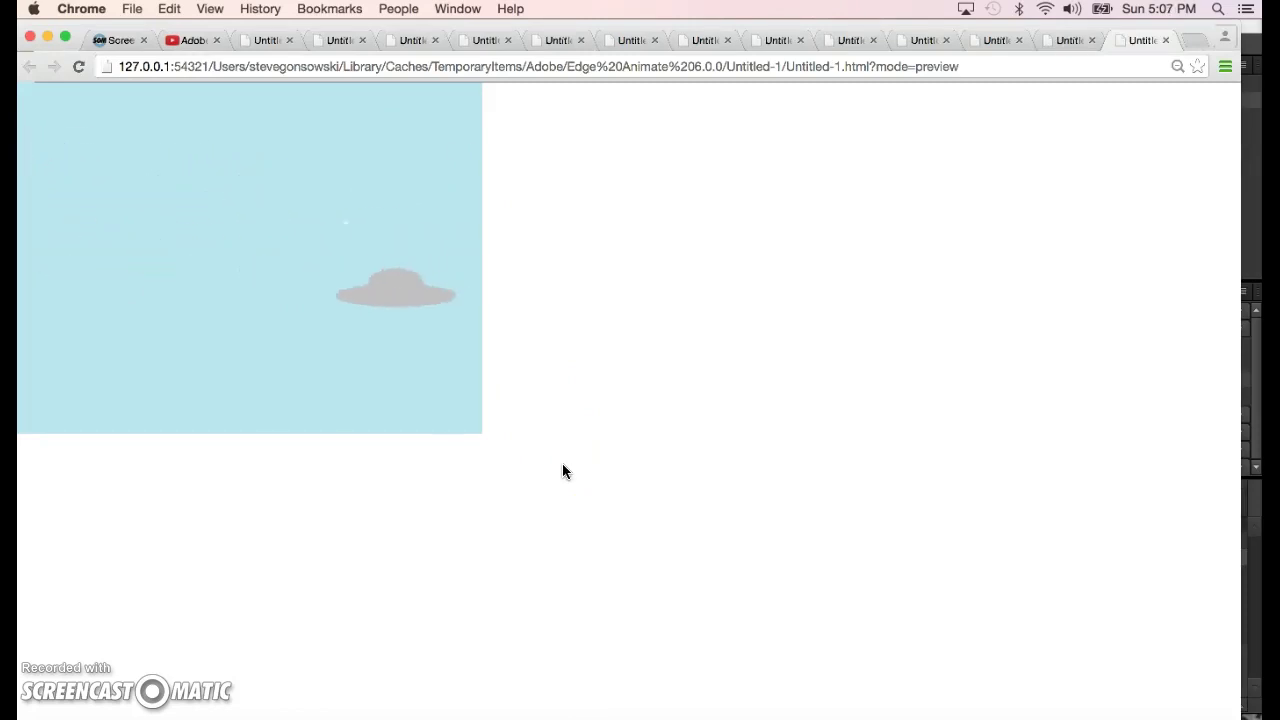
pyautogui.click(406, 309)
pyautogui.click(113, 127)
pyautogui.click(126, 163)
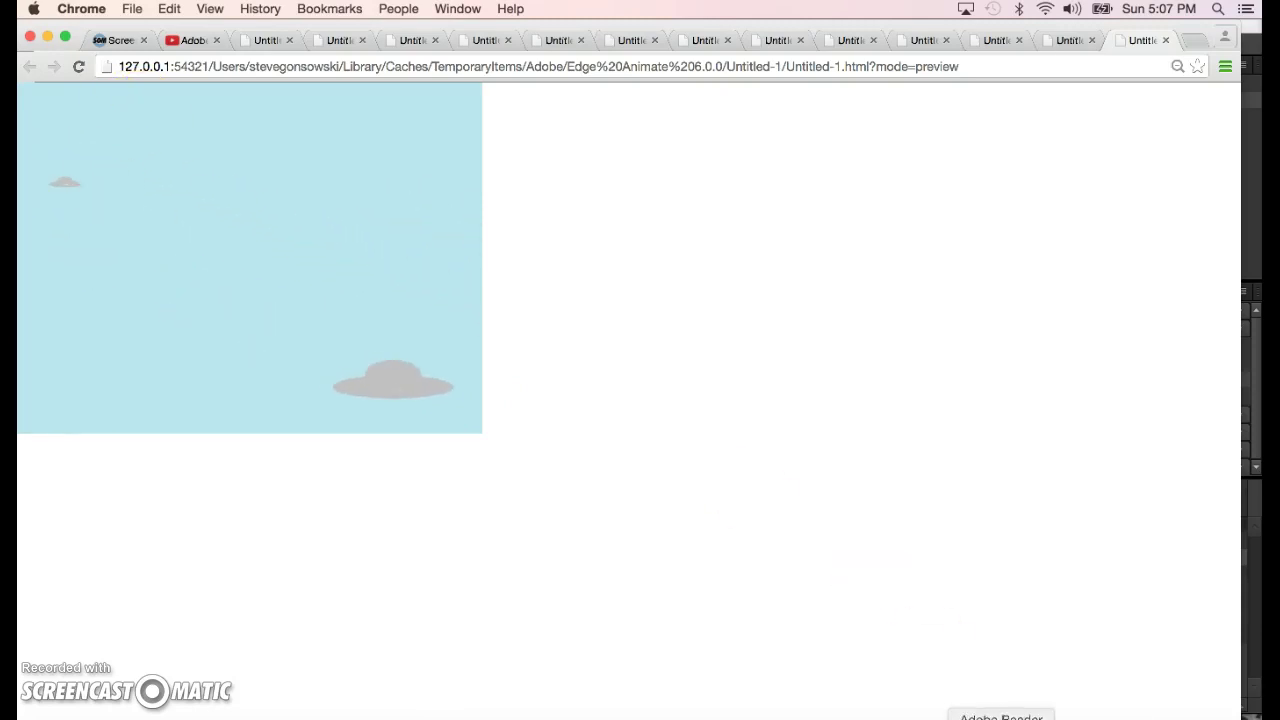
pyautogui.click(967, 717)
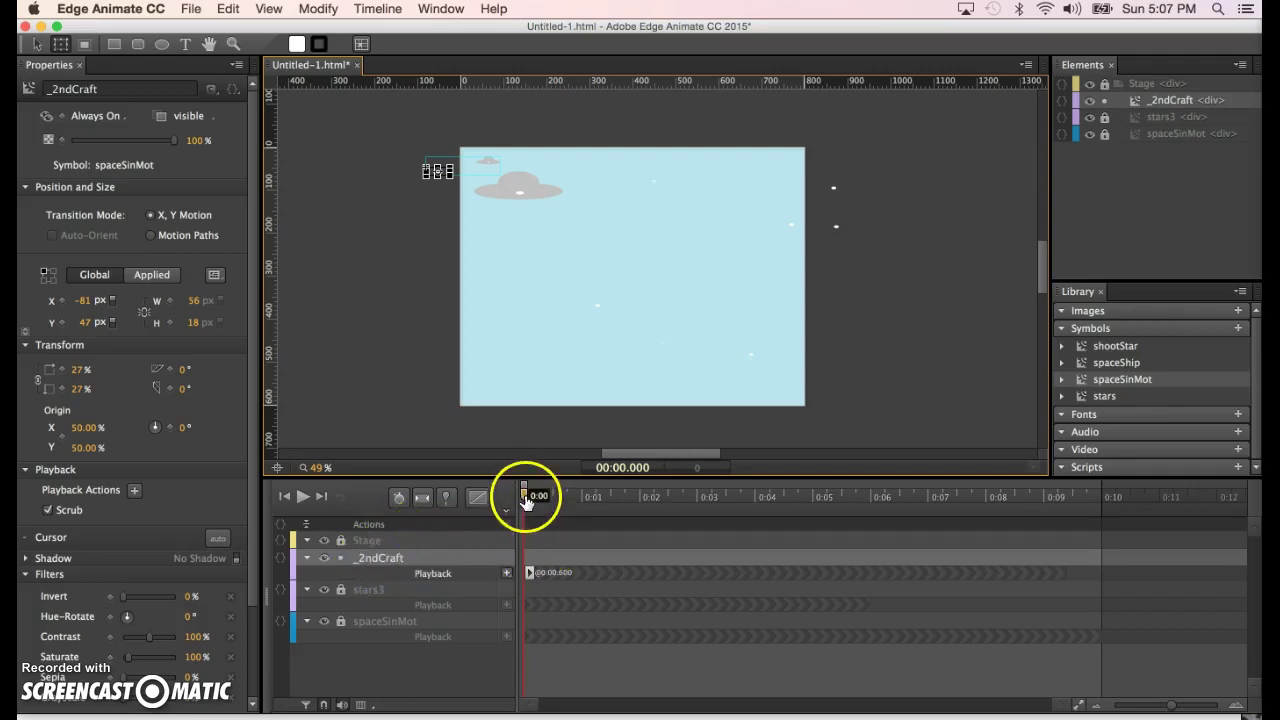
# - Turn on the Pin at 0:00 with _2ndCraft selected and move the playhead to 0:04
pyautogui.moveTo(528, 497)
pyautogui.mouseDown()
pyautogui.moveTo(606, 497)
pyautogui.moveTo(514, 497)
pyautogui.mouseUp()
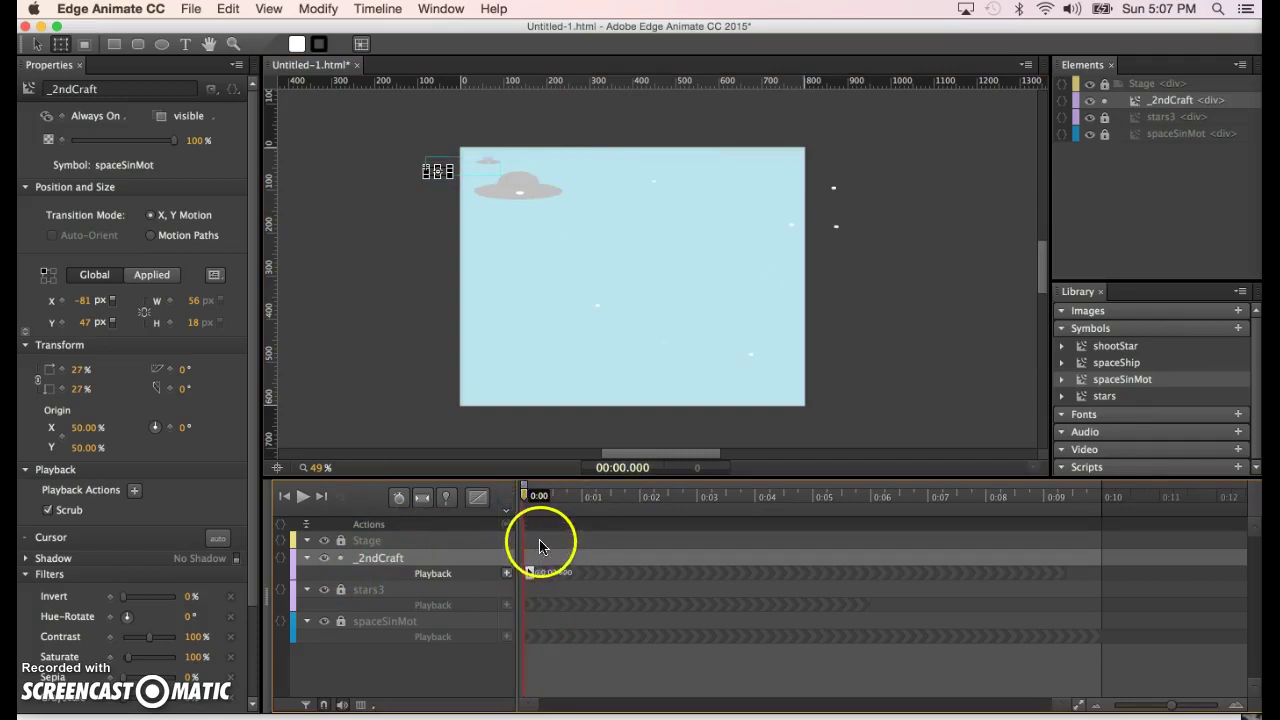
pyautogui.click(447, 499)
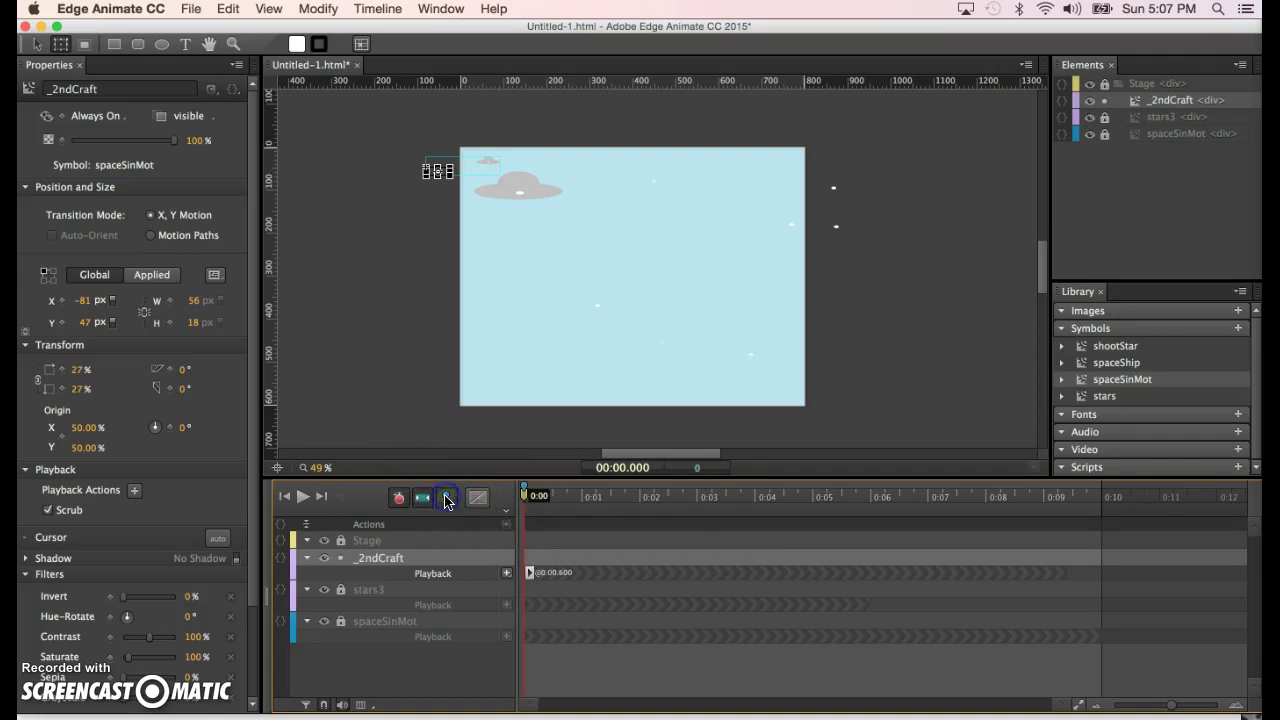
pyautogui.click(465, 507)
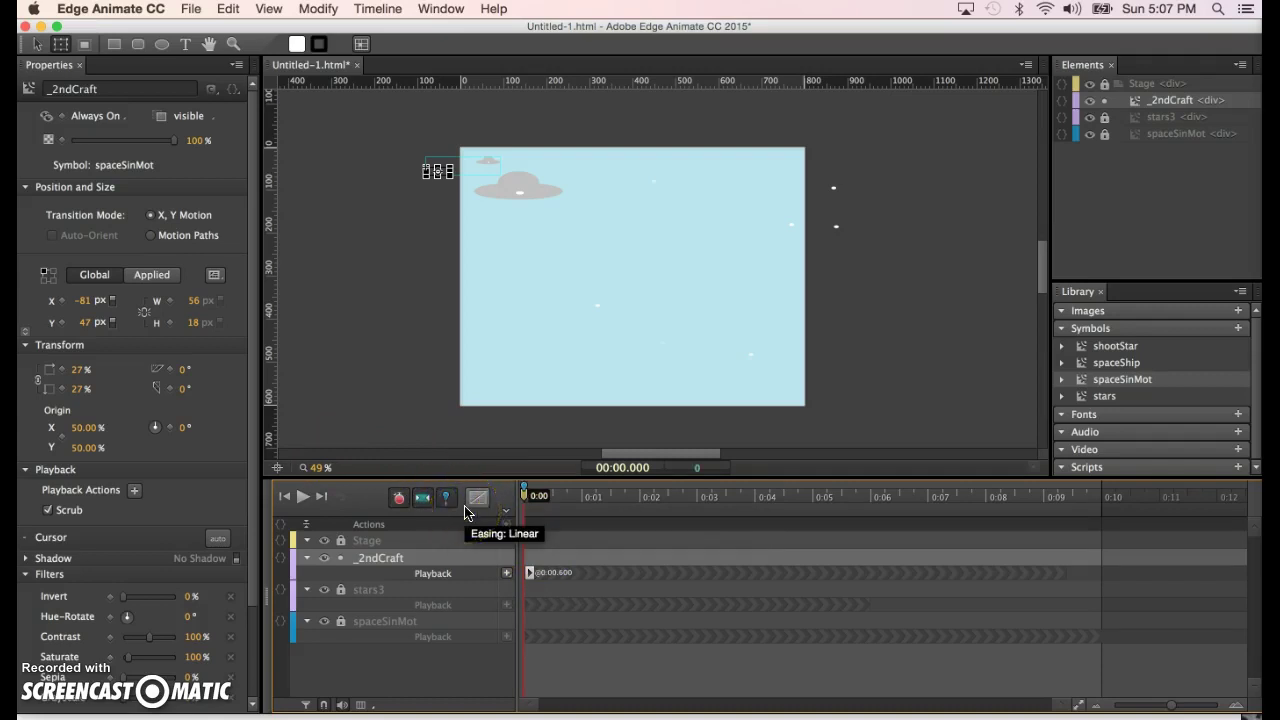
pyautogui.moveTo(522, 518); pyautogui.dragTo(530, 495)
pyautogui.moveTo(535, 500); pyautogui.dragTo(760, 523)
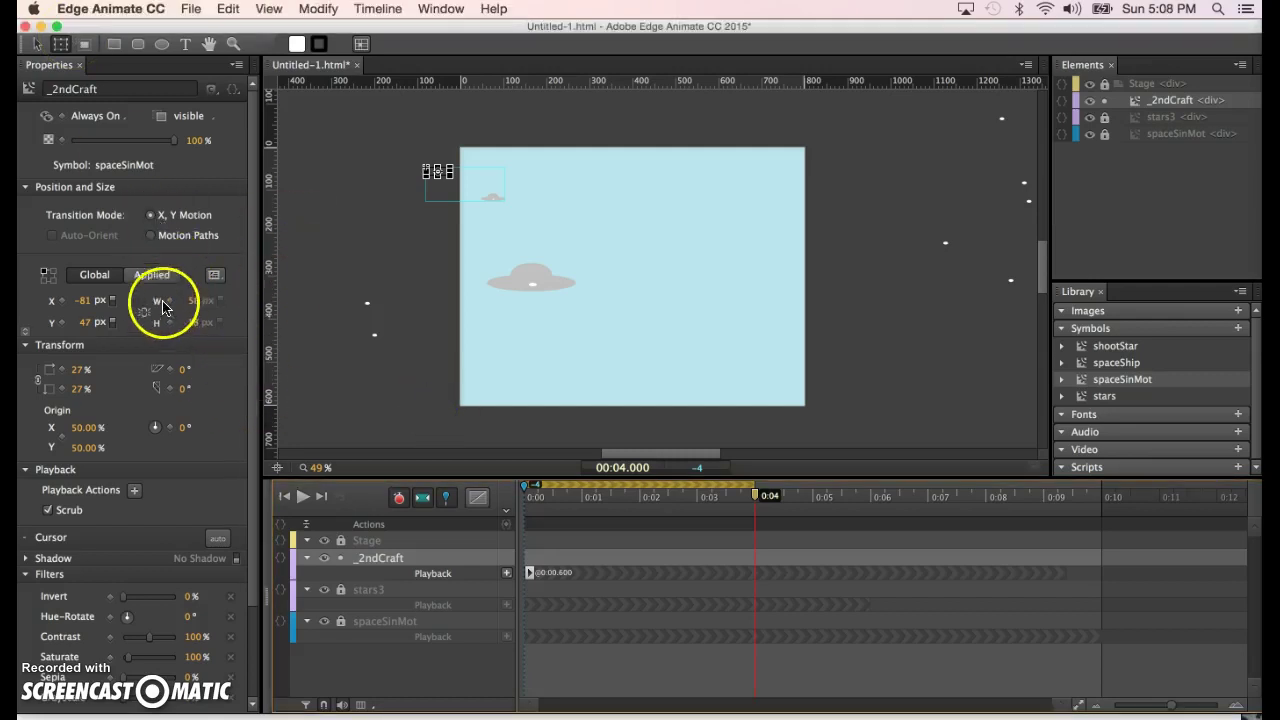
# - Enlarge _2ndCraft to about 155% at 0:04 on the timeline and preview the composition in the browser
pyautogui.moveTo(194, 300); pyautogui.dragTo(462, 335)
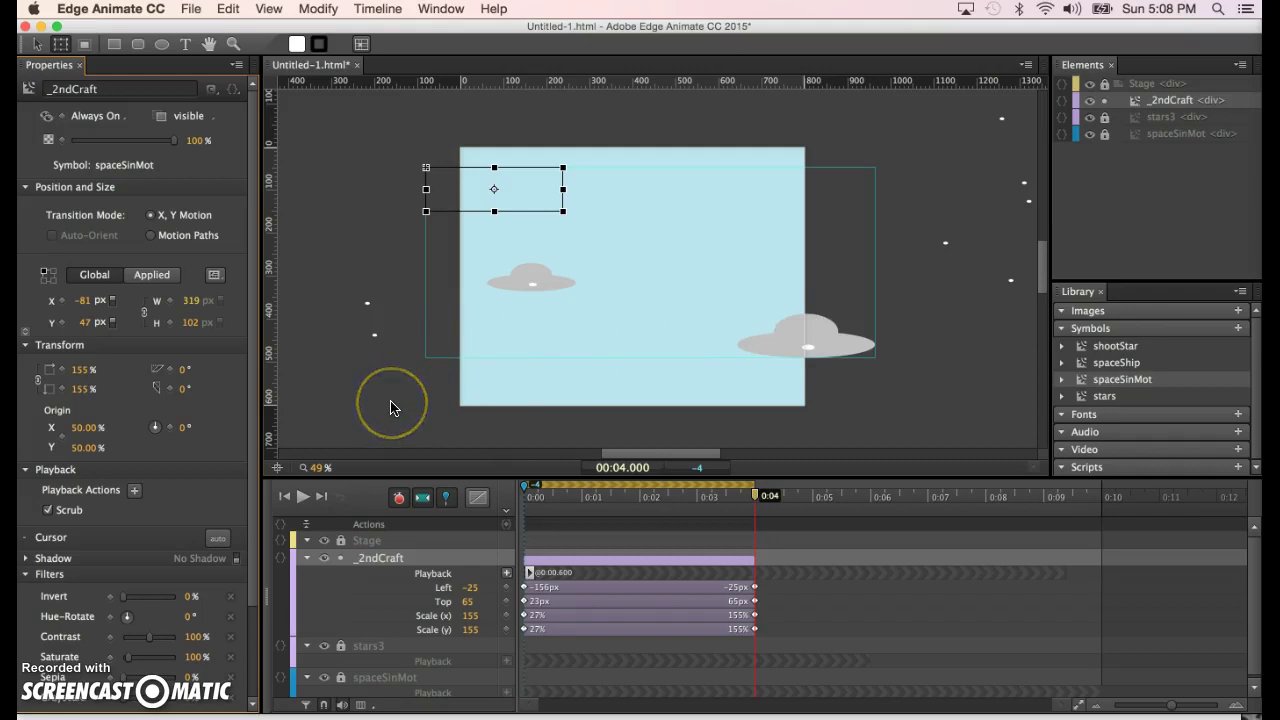
pyautogui.press('super+Return')
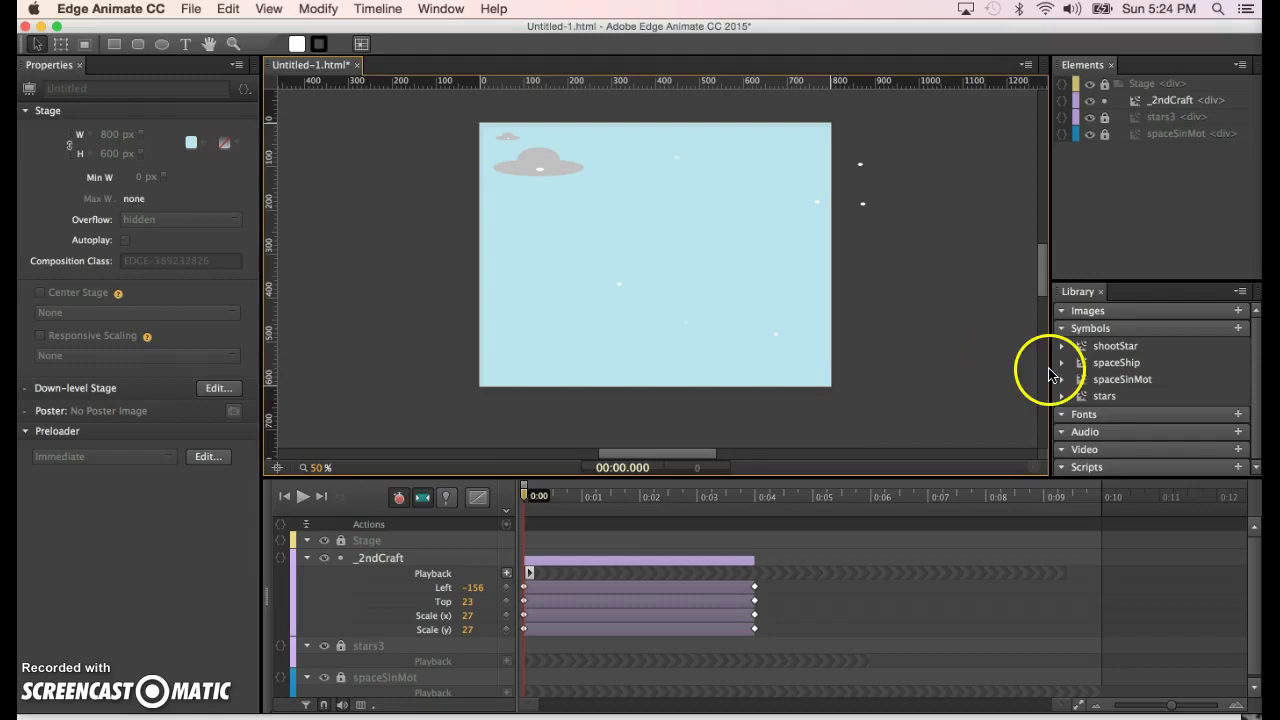
# - Place another spaceSinMot symbol on the stage at about X 248, Y 382 px, preview it in the browser, and return to Edge Animate
pyautogui.click(1122, 390)
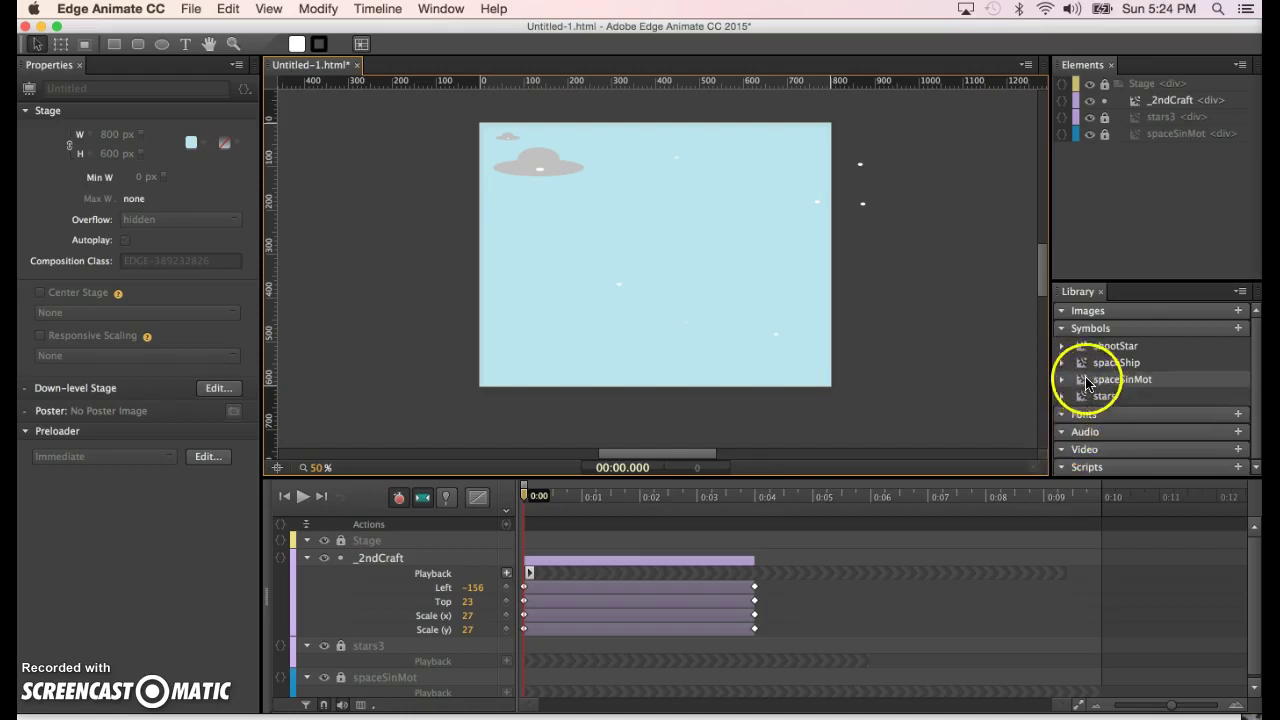
pyautogui.moveTo(1082, 379); pyautogui.dragTo(588, 289)
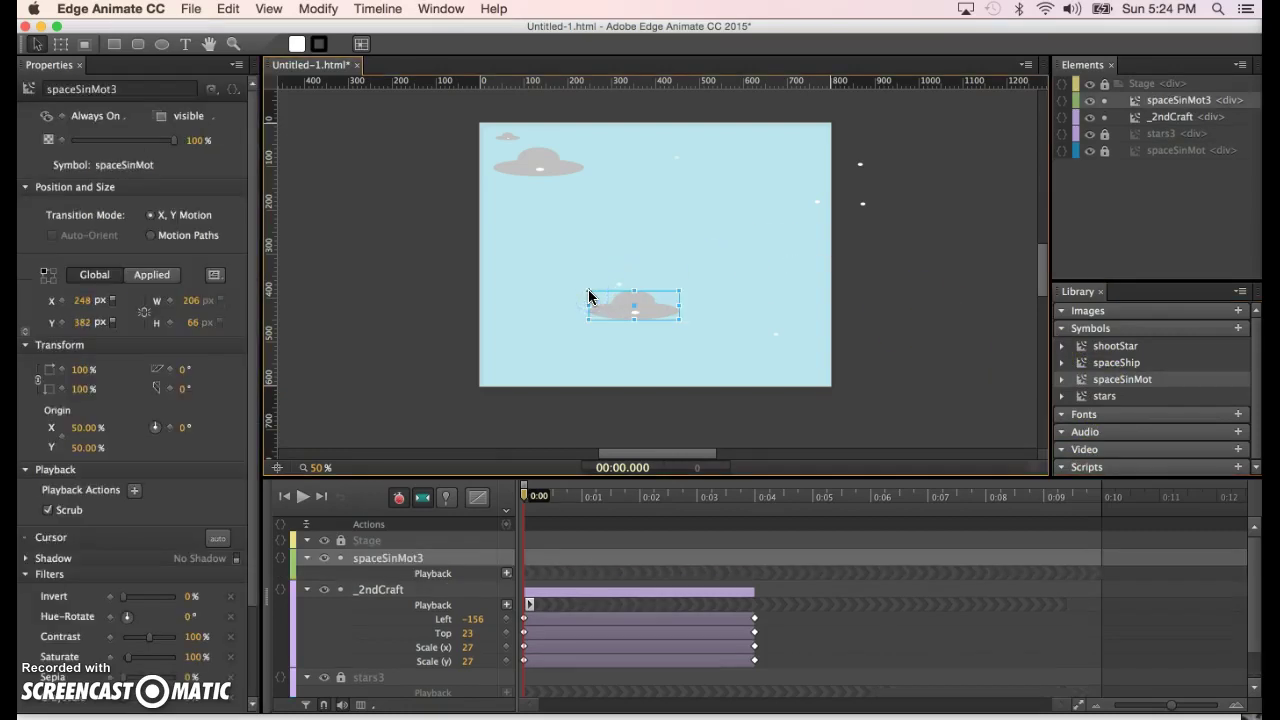
pyautogui.press('super+Return')
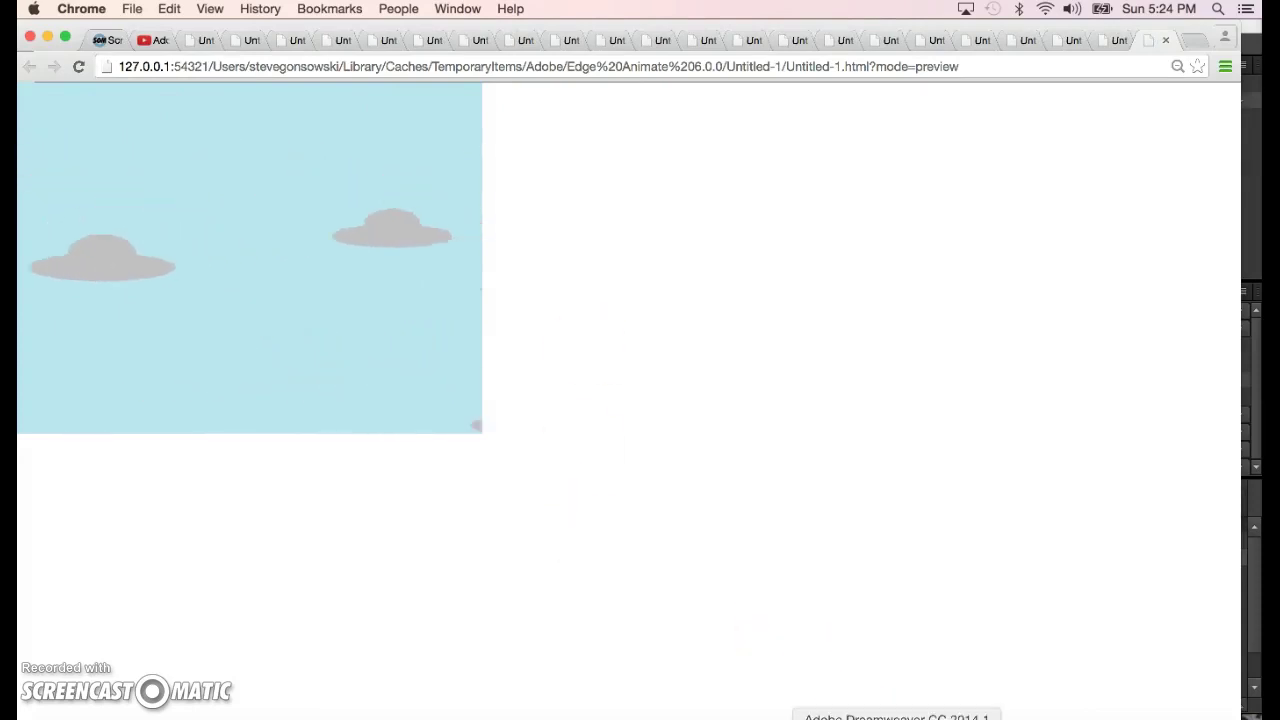
pyautogui.press('super+Tab')
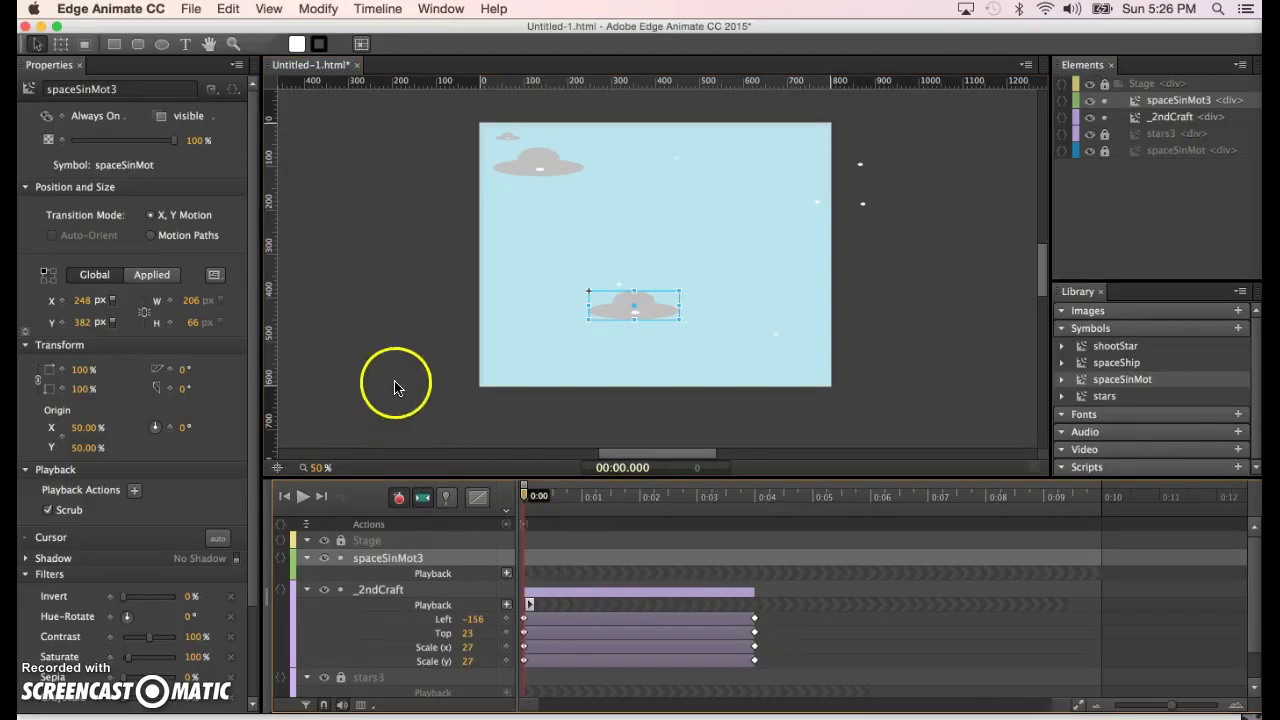
# - Add a Stop playback trigger to spaceSinMot3 at 0:00 and preview the composition in the browser
pyautogui.click(395, 387)
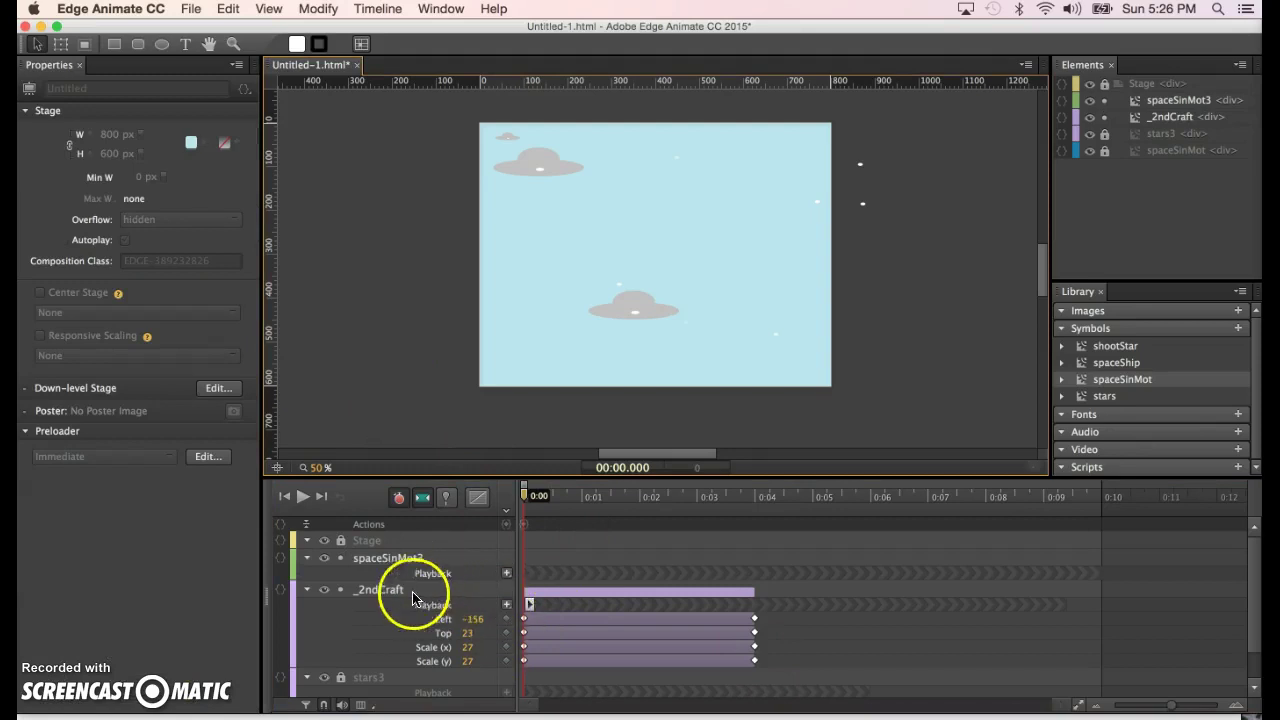
pyautogui.click(507, 575)
pyautogui.click(531, 656)
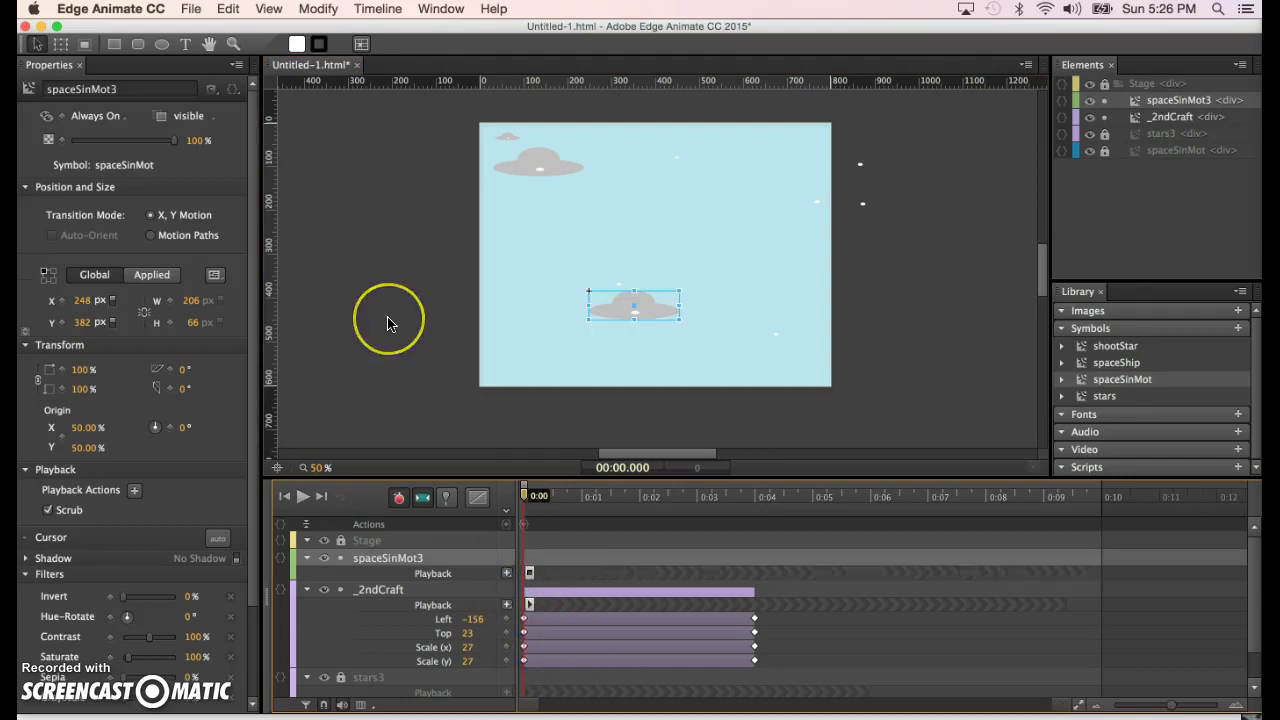
pyautogui.press('super+Return')
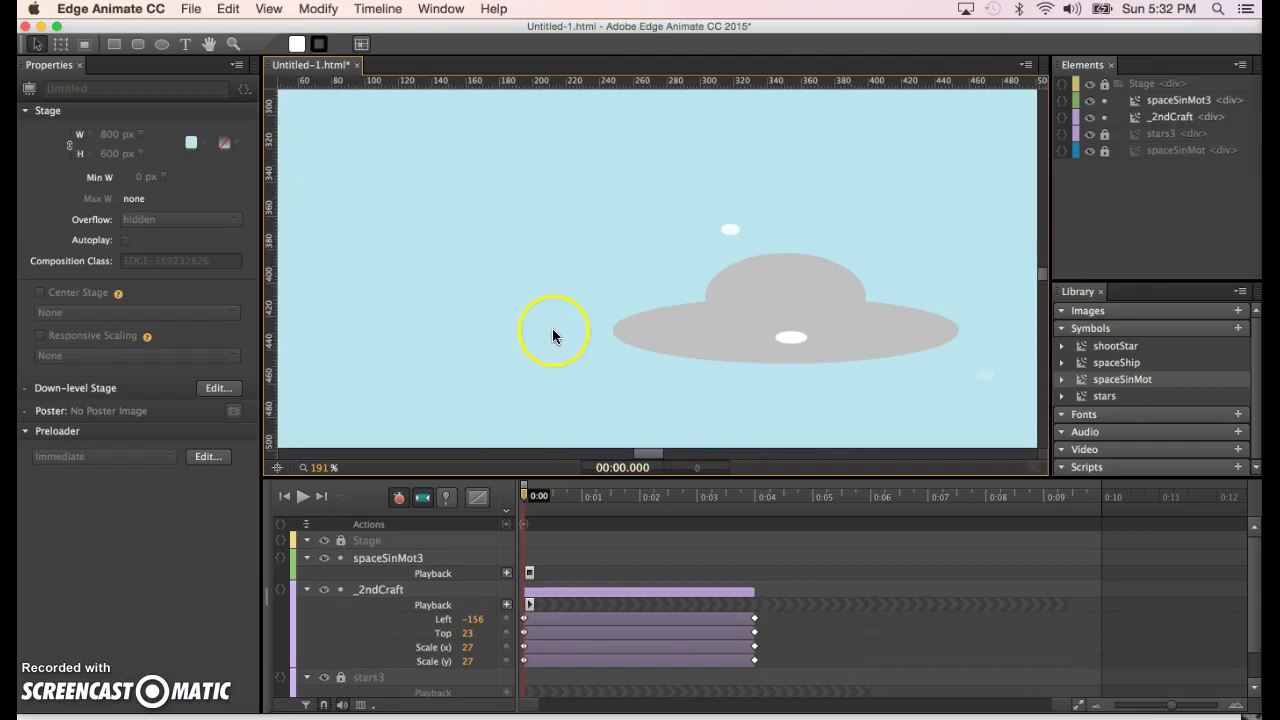
# - Add the text "GO" near the stage's lower-left corner at about X 94, Y 557 px and rename its element go
pyautogui.scroll(-5, 558, 285)
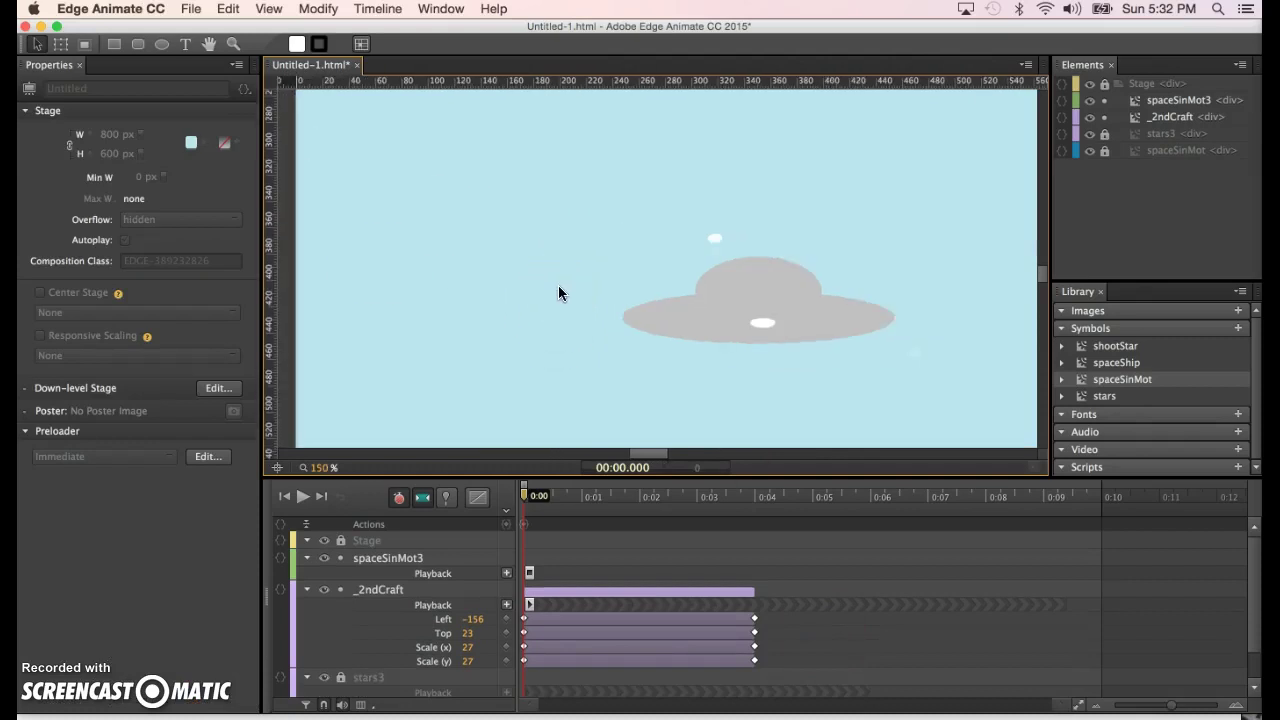
pyautogui.click(185, 44)
pyautogui.click(537, 377)
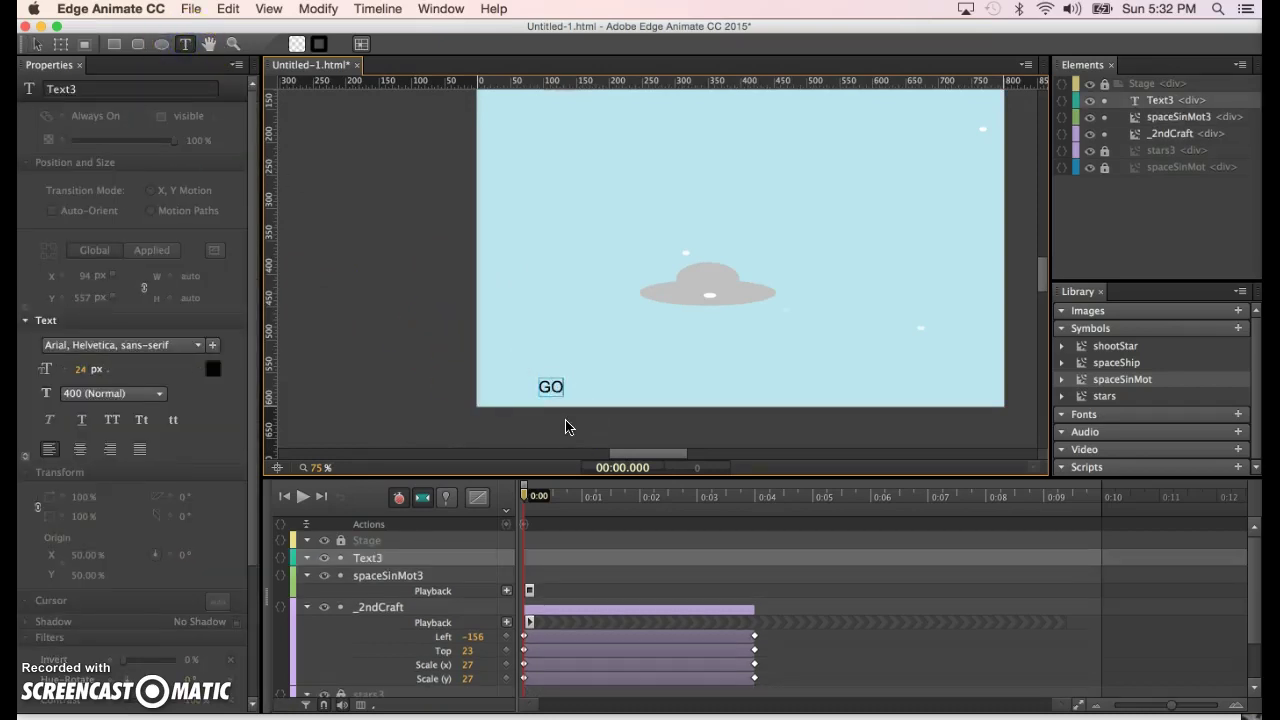
pyautogui.click(37, 45)
pyautogui.click(392, 297)
pyautogui.click(553, 383)
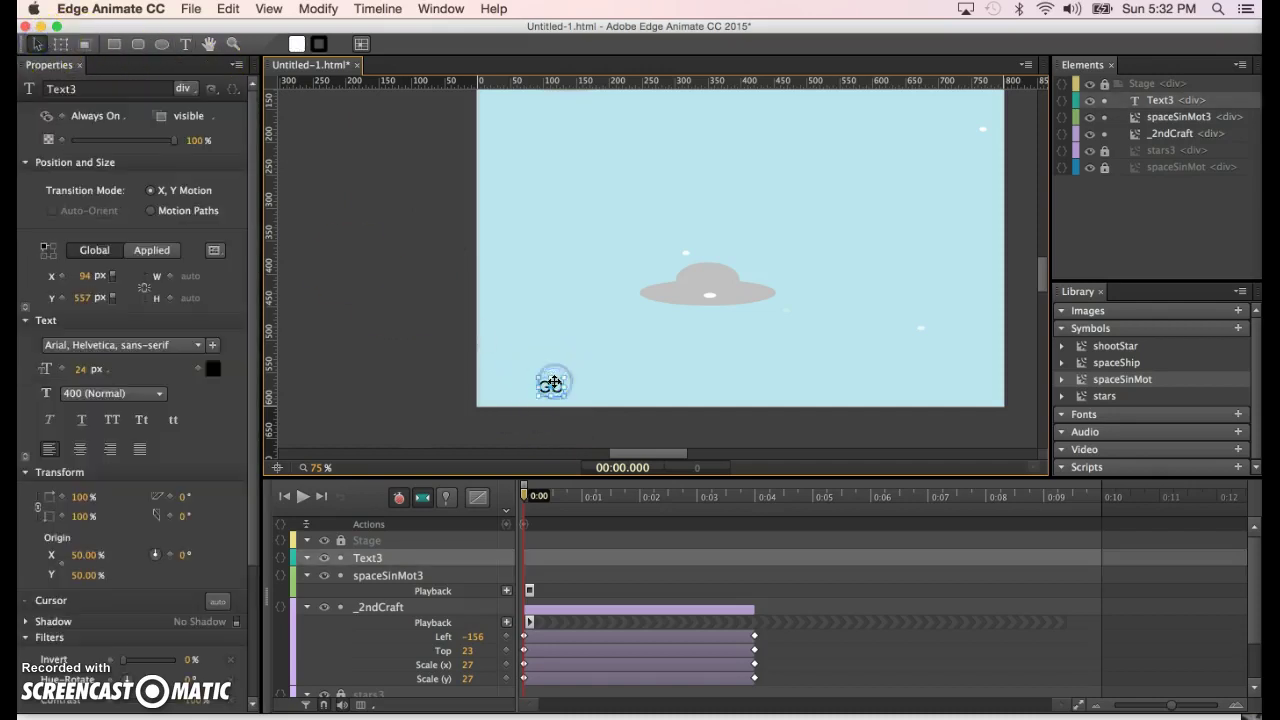
pyautogui.doubleClick(1163, 101)
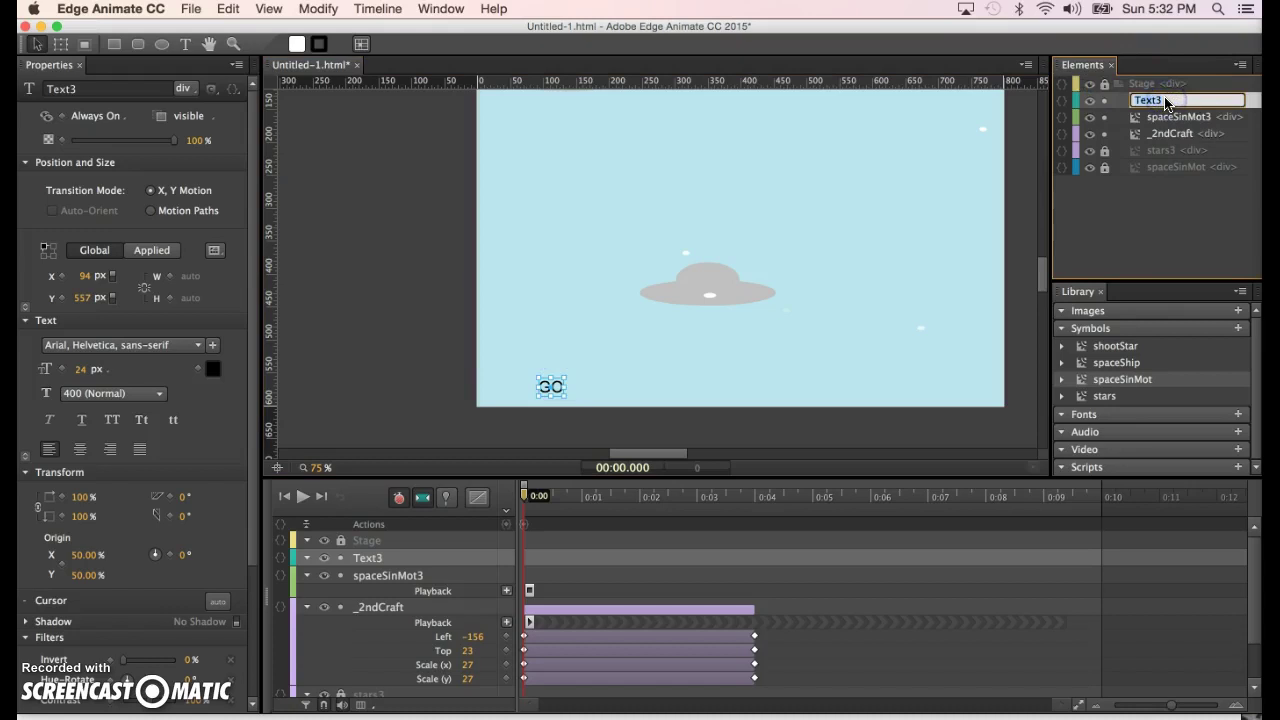
pyautogui.click(396, 206)
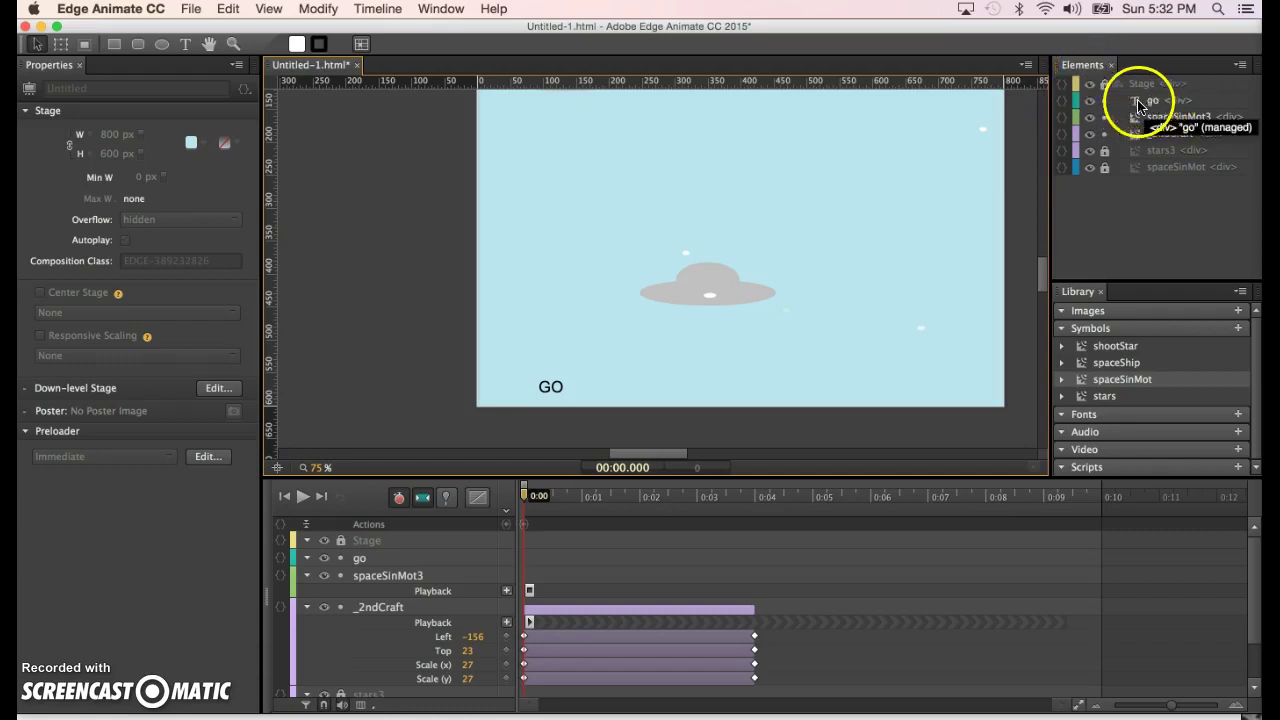
# - Open the actions of the go element and add a click event
pyautogui.click(1063, 108)
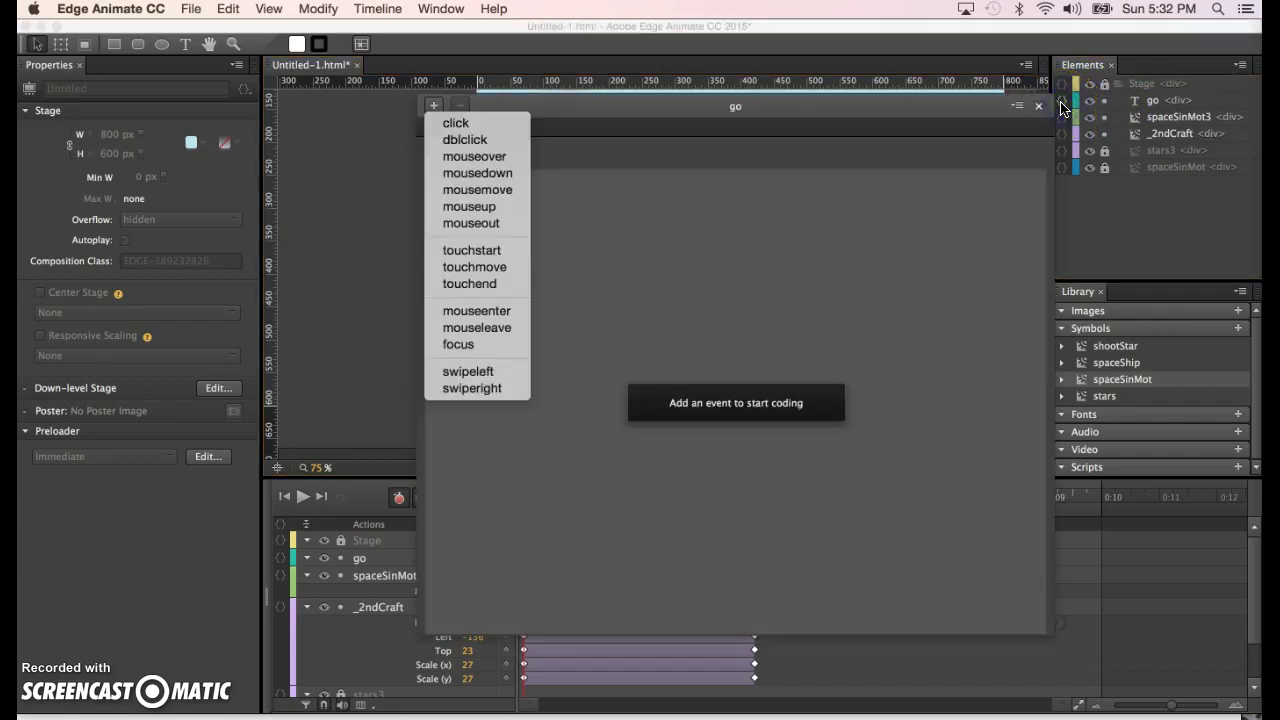
pyautogui.click(456, 124)
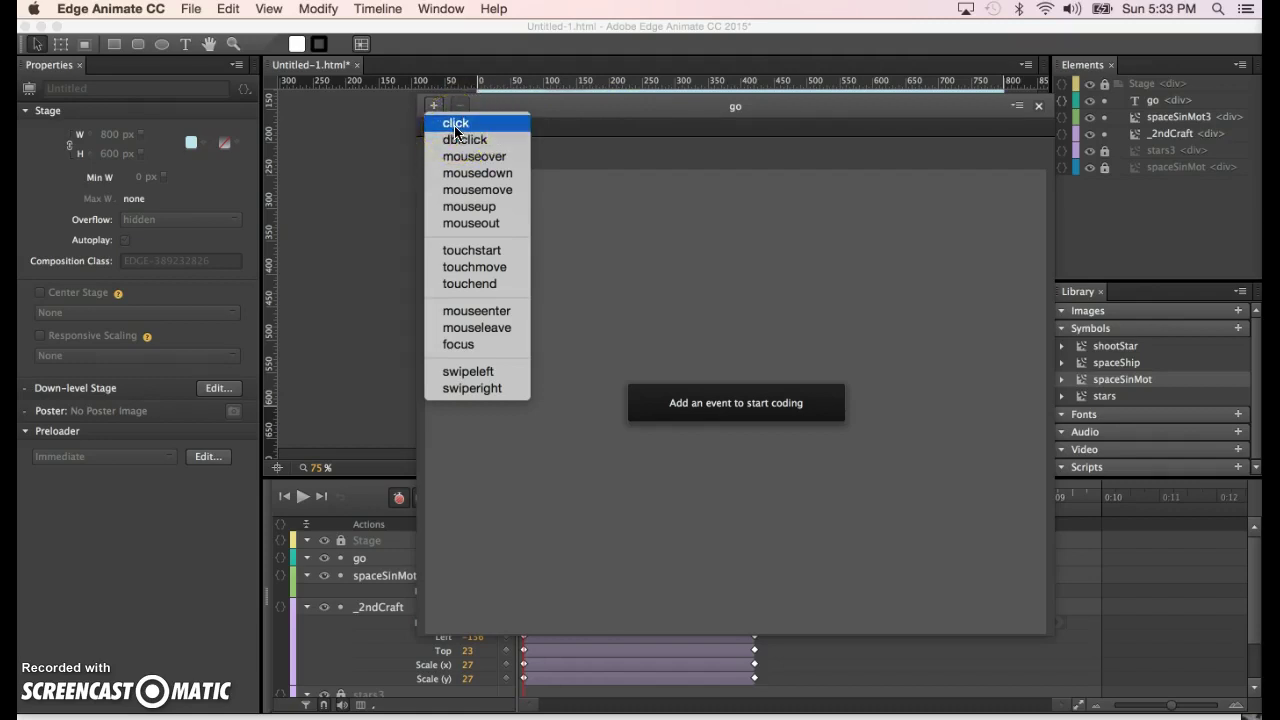
pyautogui.click(458, 125)
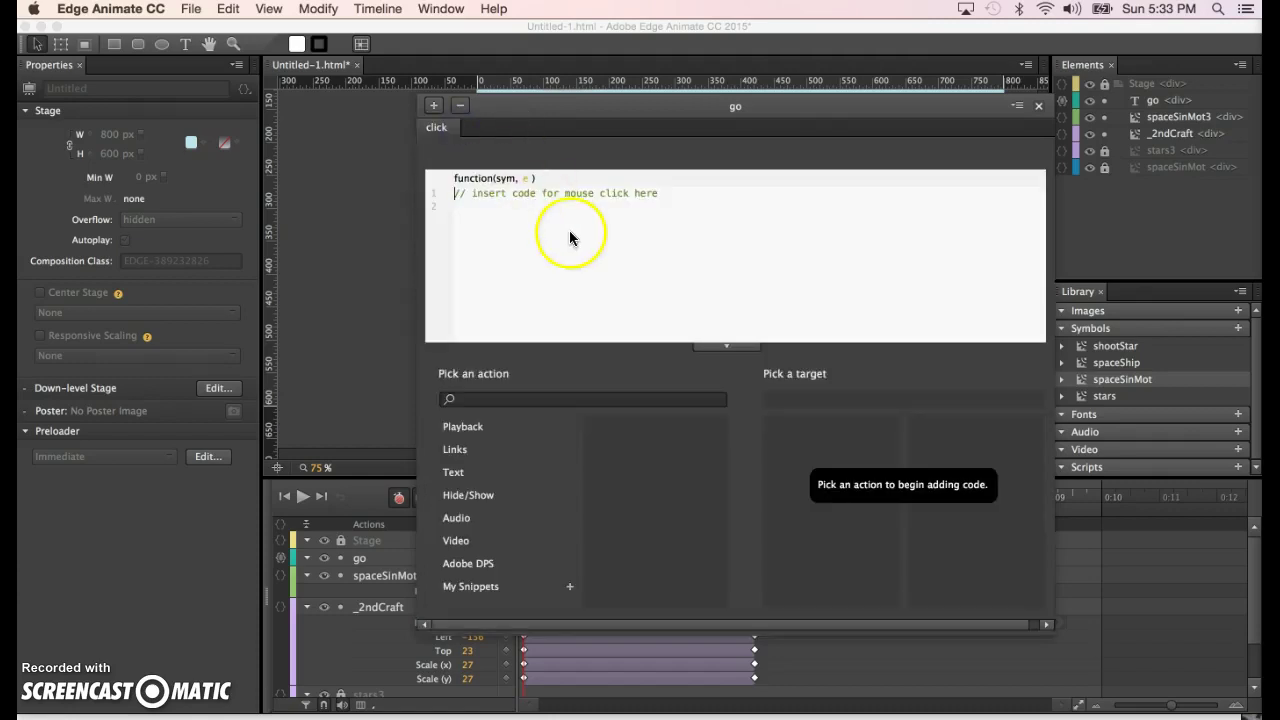
# - Add a Play playback action targeting spaceSinMot3 on the Stage to the click event and close the code editor
pyautogui.click(465, 431)
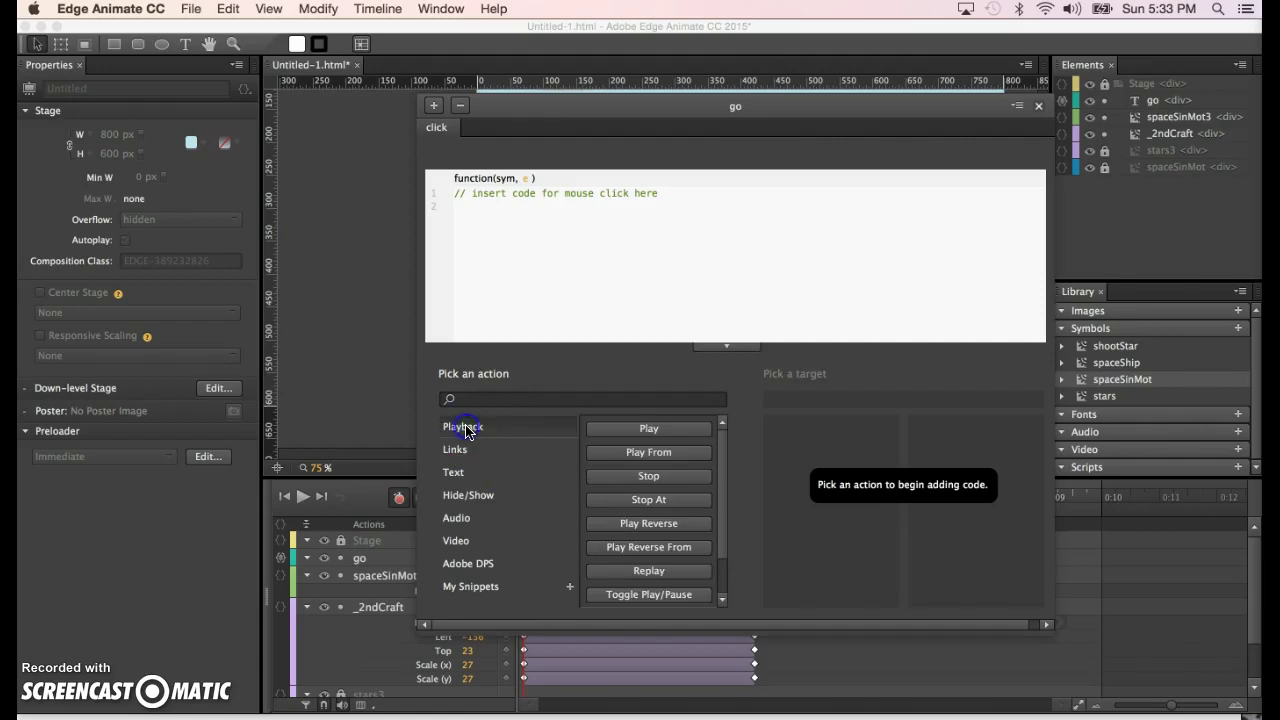
pyautogui.click(646, 431)
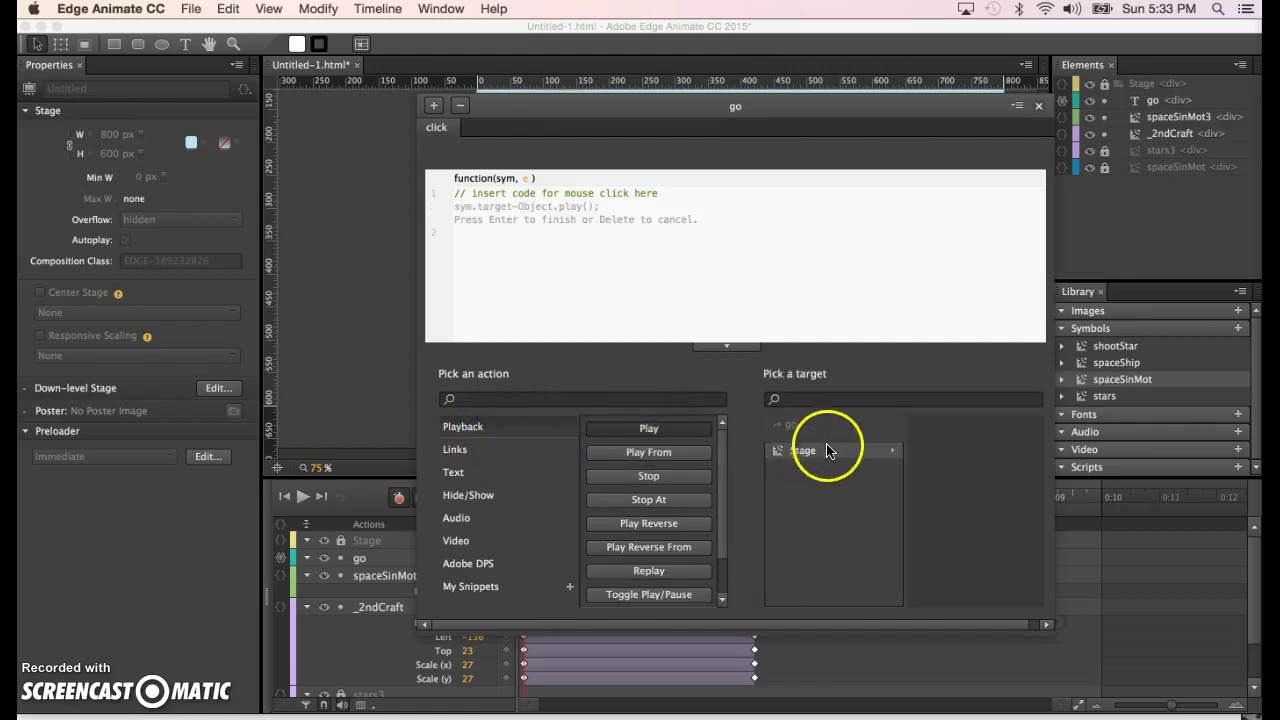
pyautogui.click(883, 452)
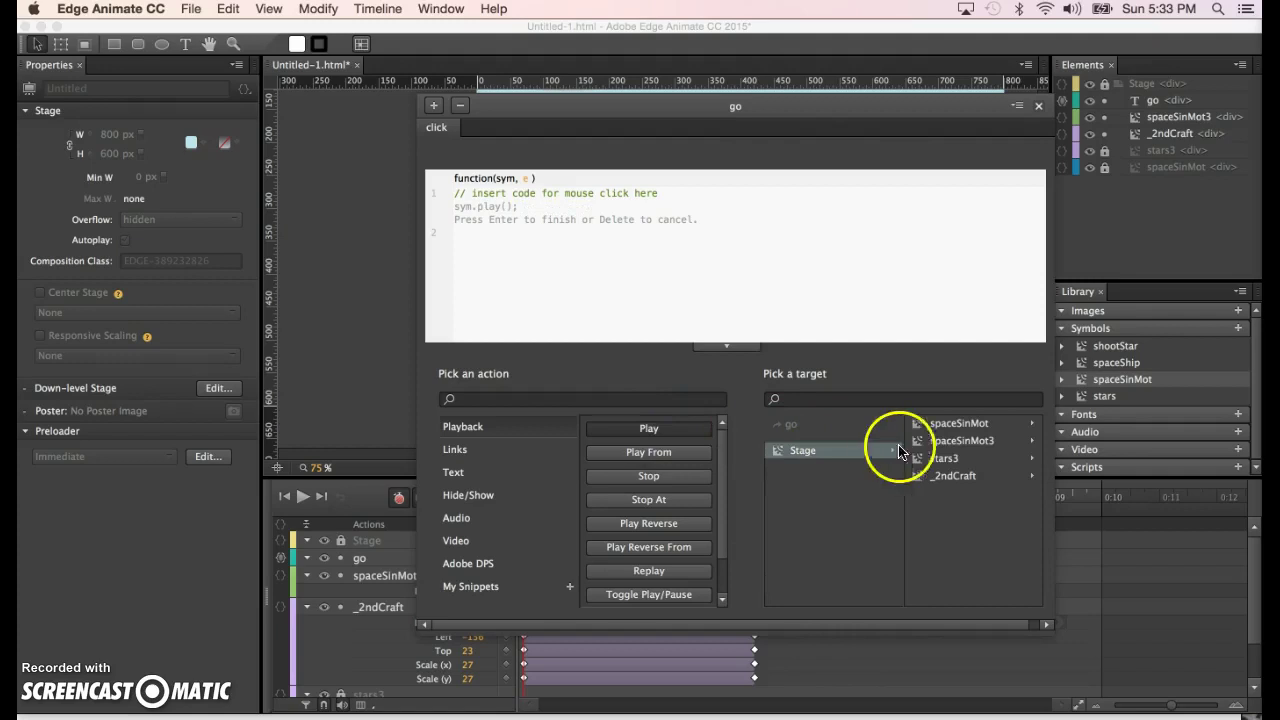
pyautogui.click(985, 443)
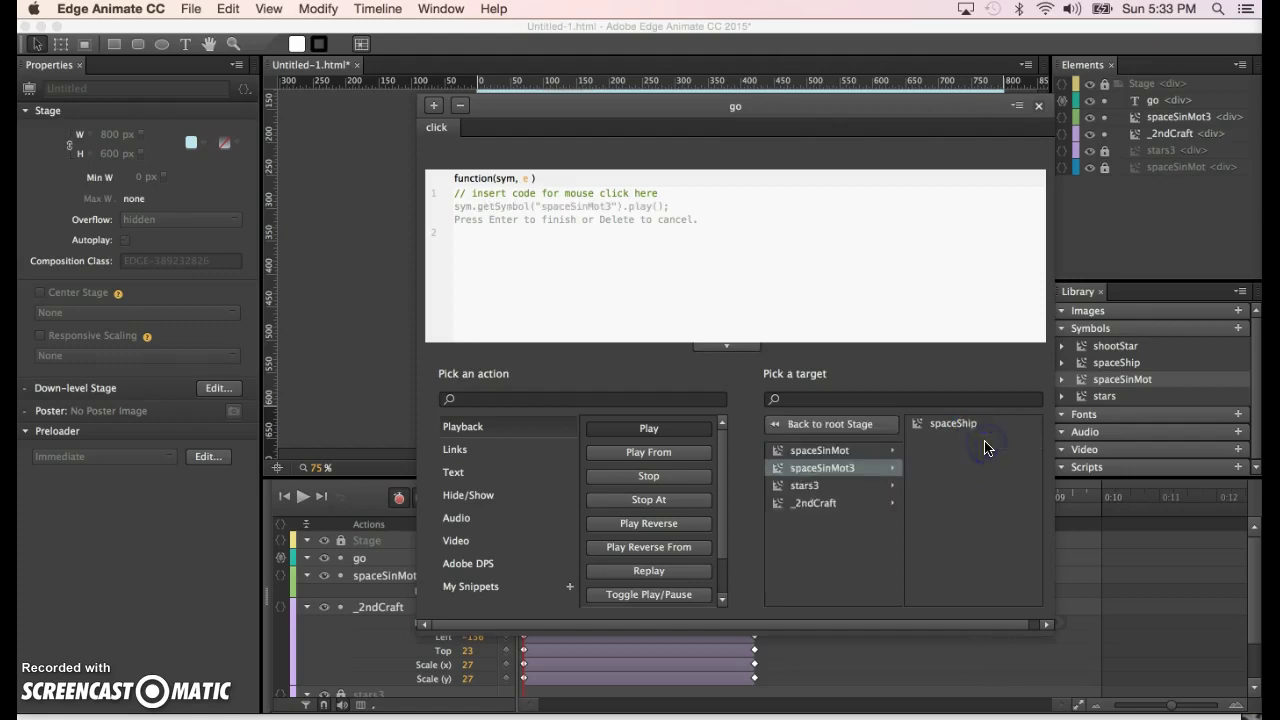
pyautogui.press('Return')
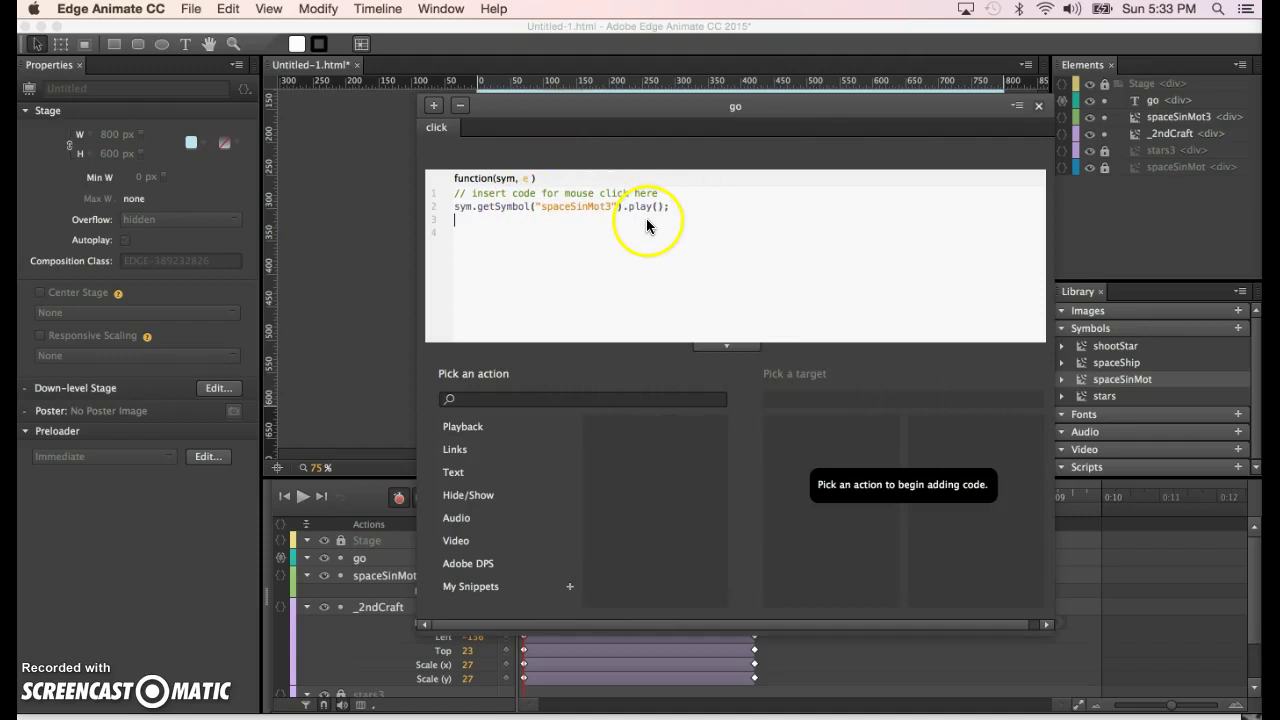
pyautogui.click(1038, 105)
# - Preview the composition in the browser, test the GO text's click action, and return to Edge Animate
pyautogui.press('super+Return')
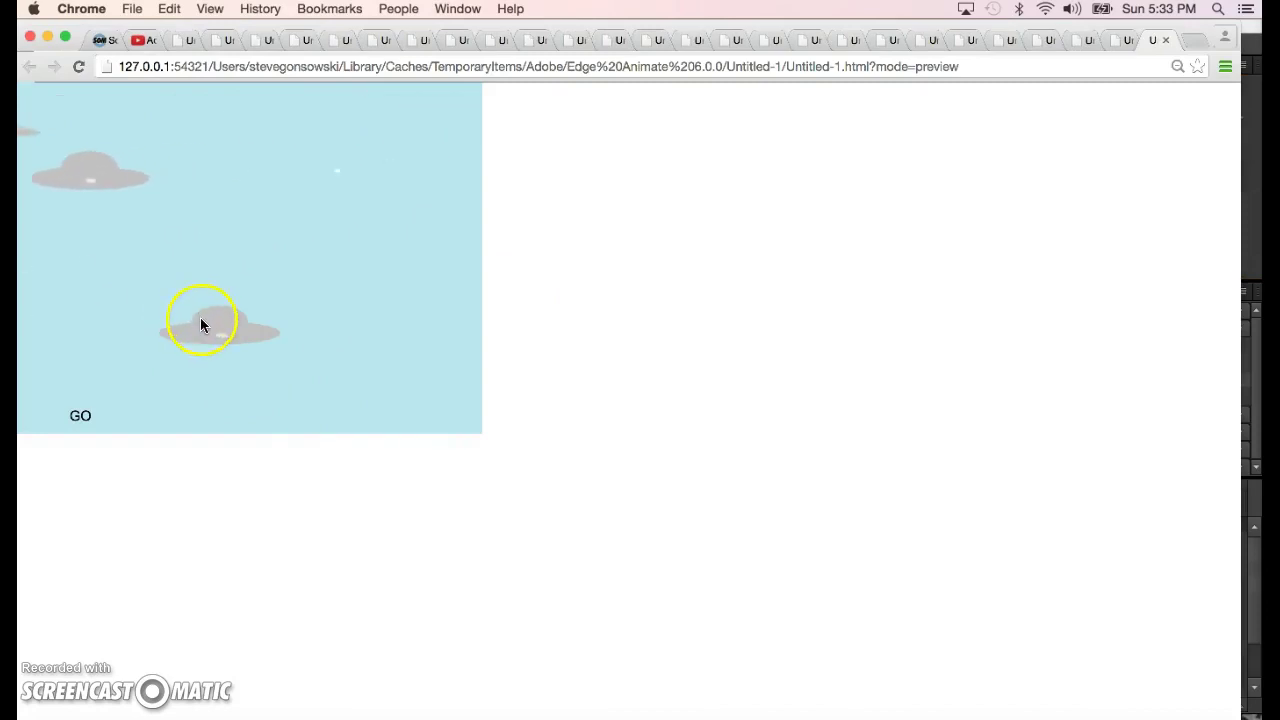
pyautogui.click(80, 415)
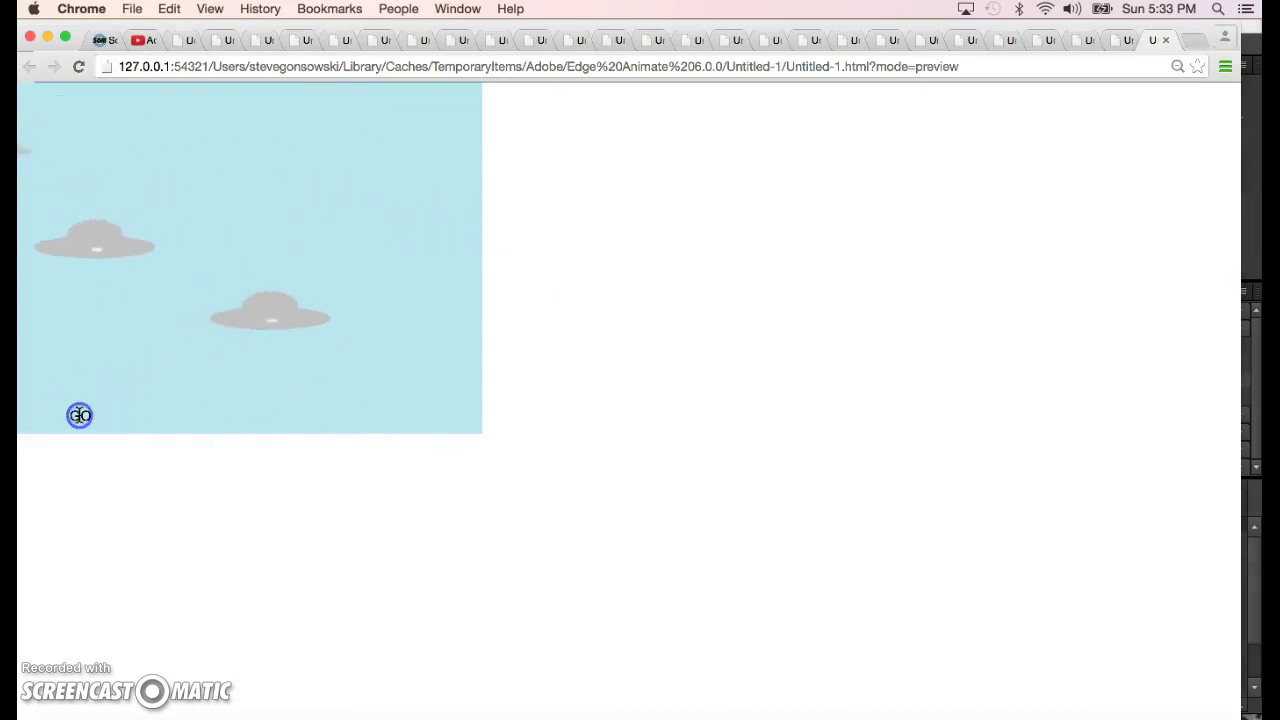
pyautogui.click(80, 416)
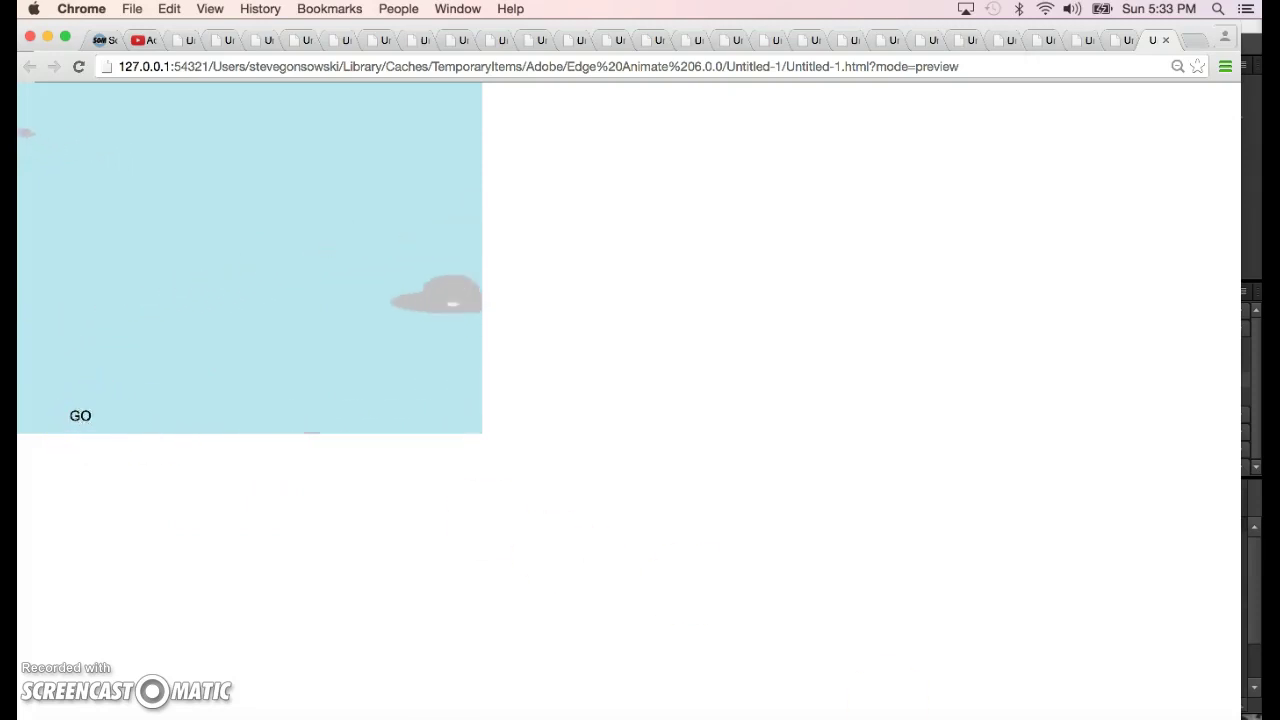
pyautogui.click(967, 718)
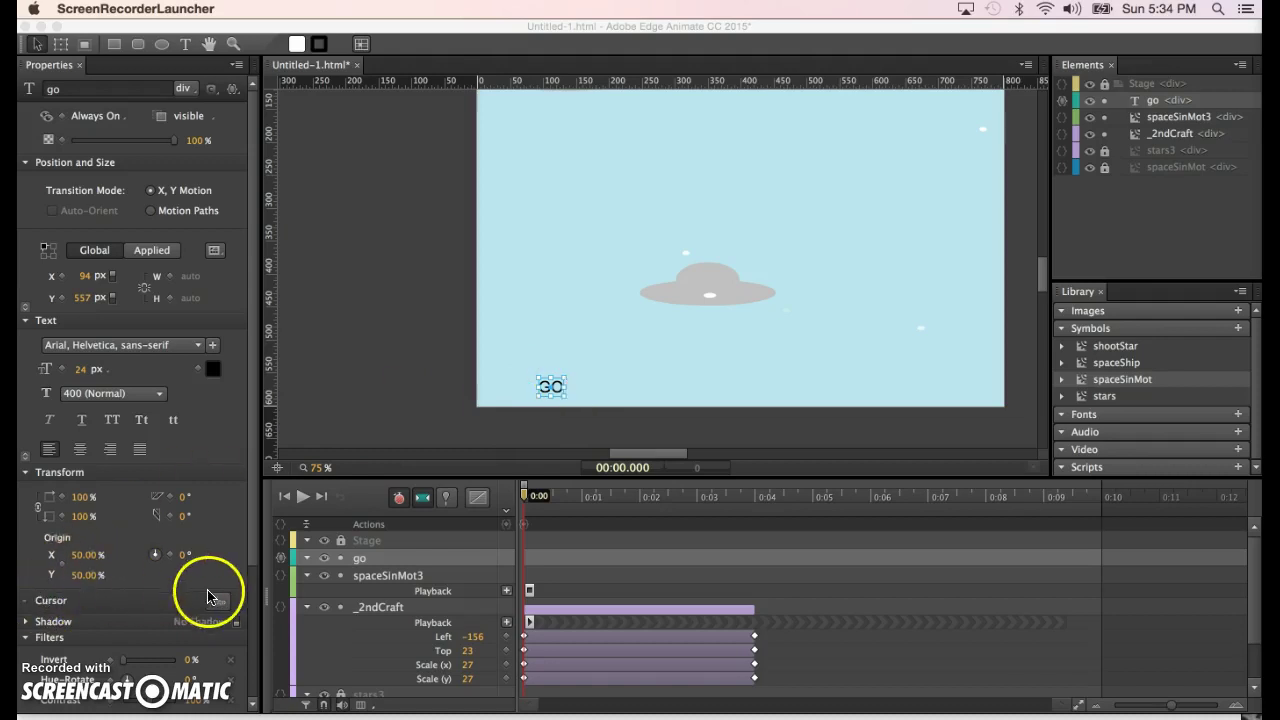
# - Set the go text's mouse cursor to pointer
pyautogui.click(217, 604)
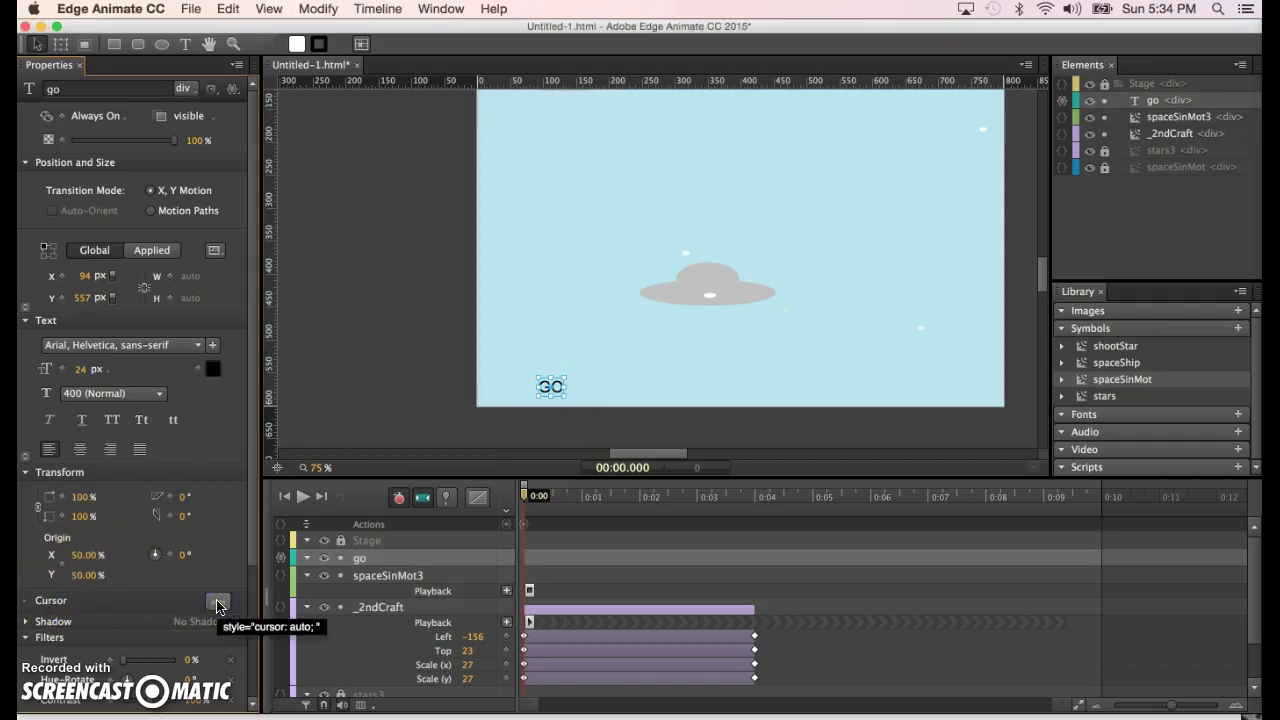
pyautogui.click(217, 604)
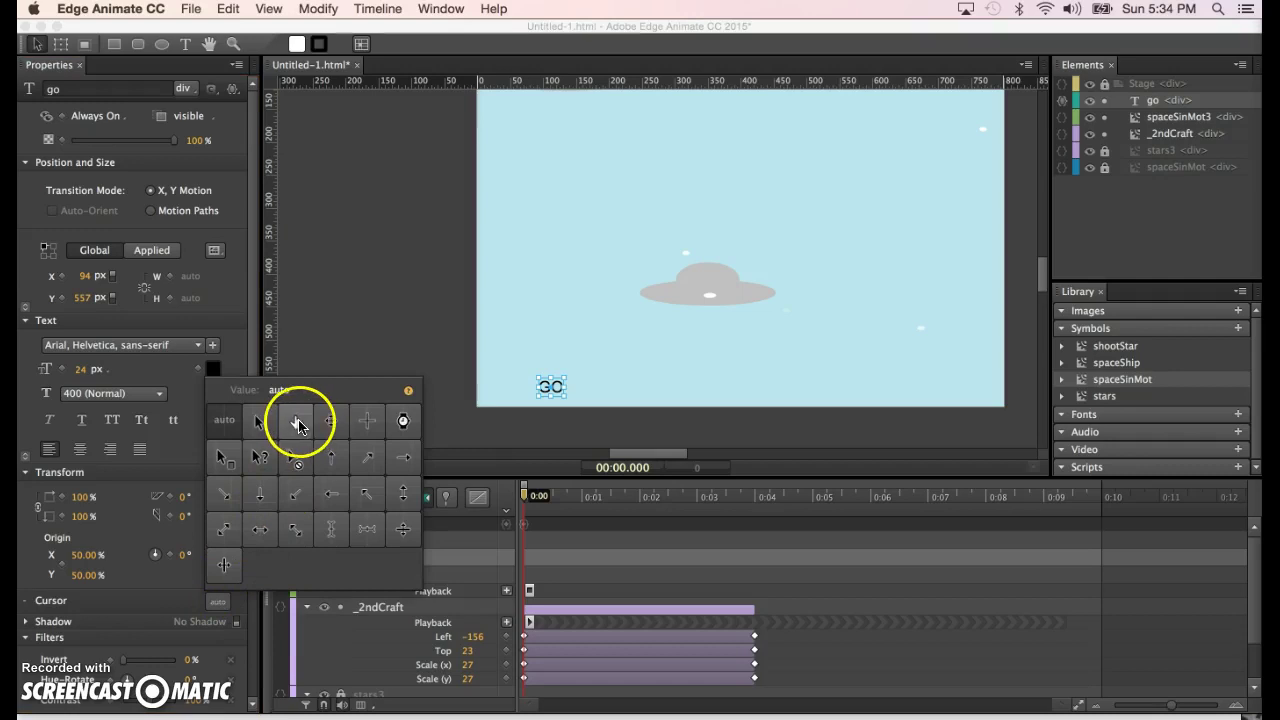
pyautogui.click(298, 423)
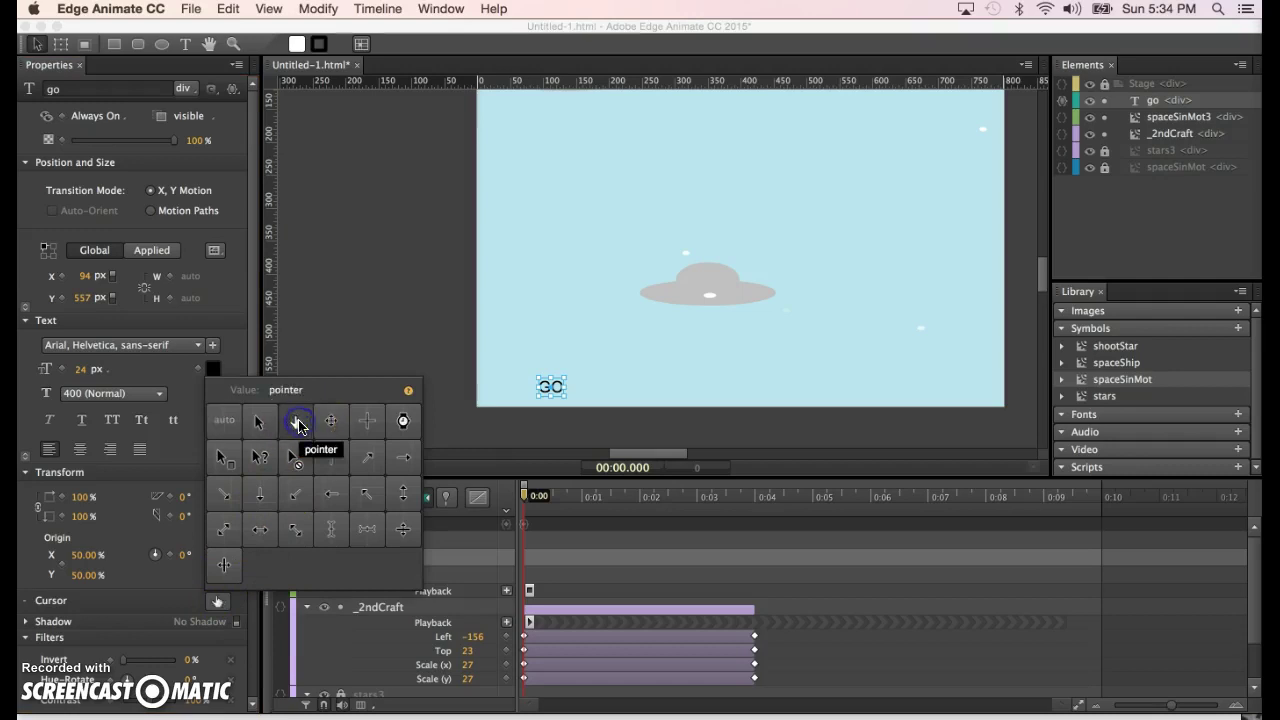
pyautogui.click(407, 251)
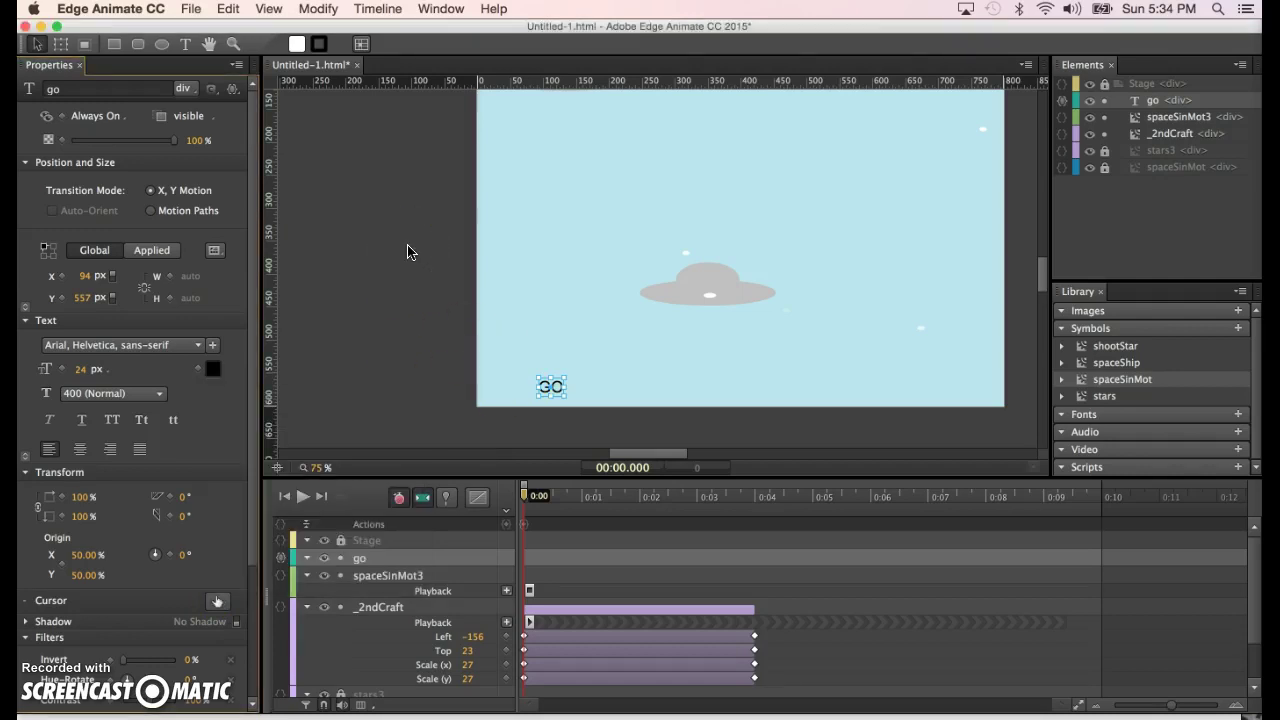
# - Preview the composition in the browser and check the GO text's cursor and its repeated triggering of the stopped craft
pyautogui.press('super+Return')
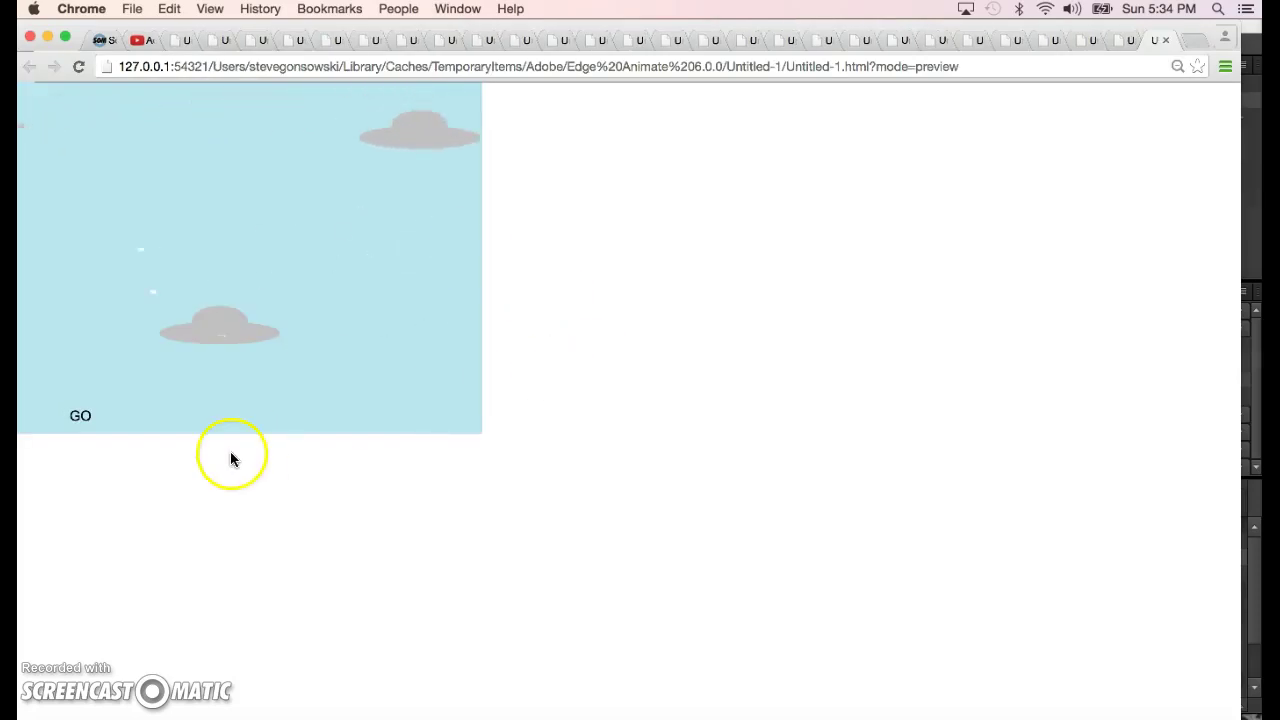
pyautogui.click(80, 416)
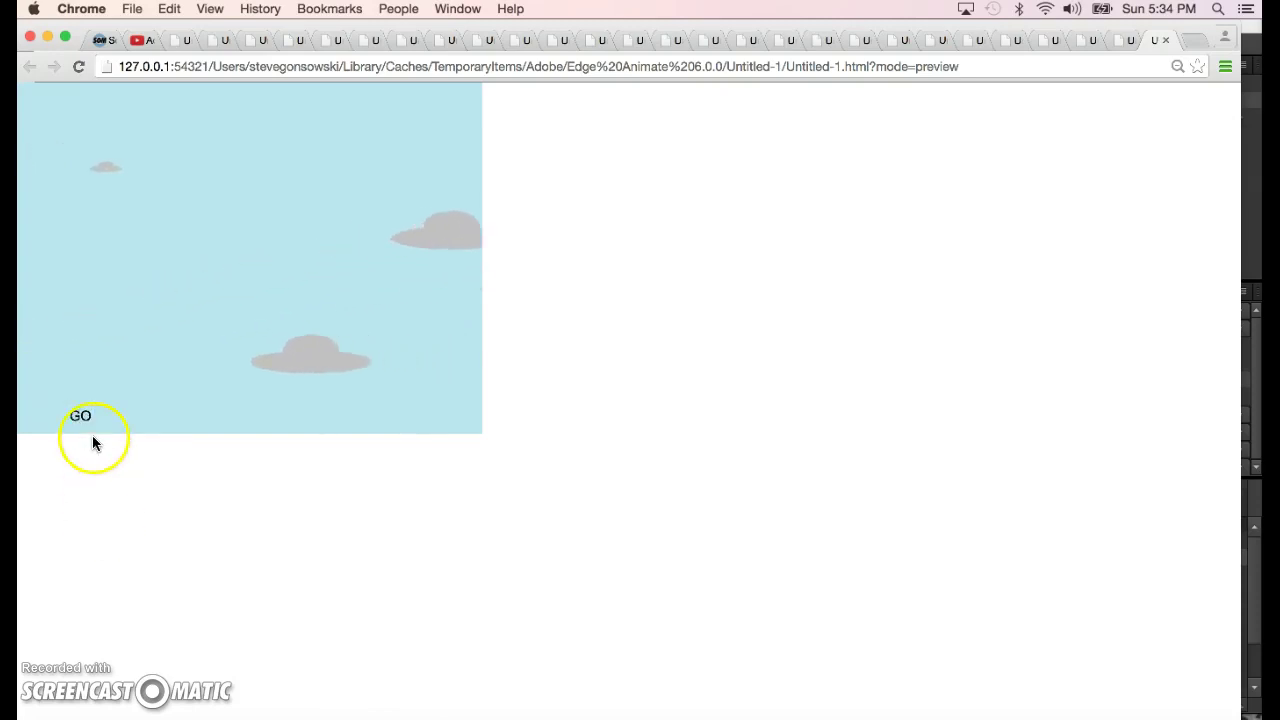
pyautogui.click(84, 422)
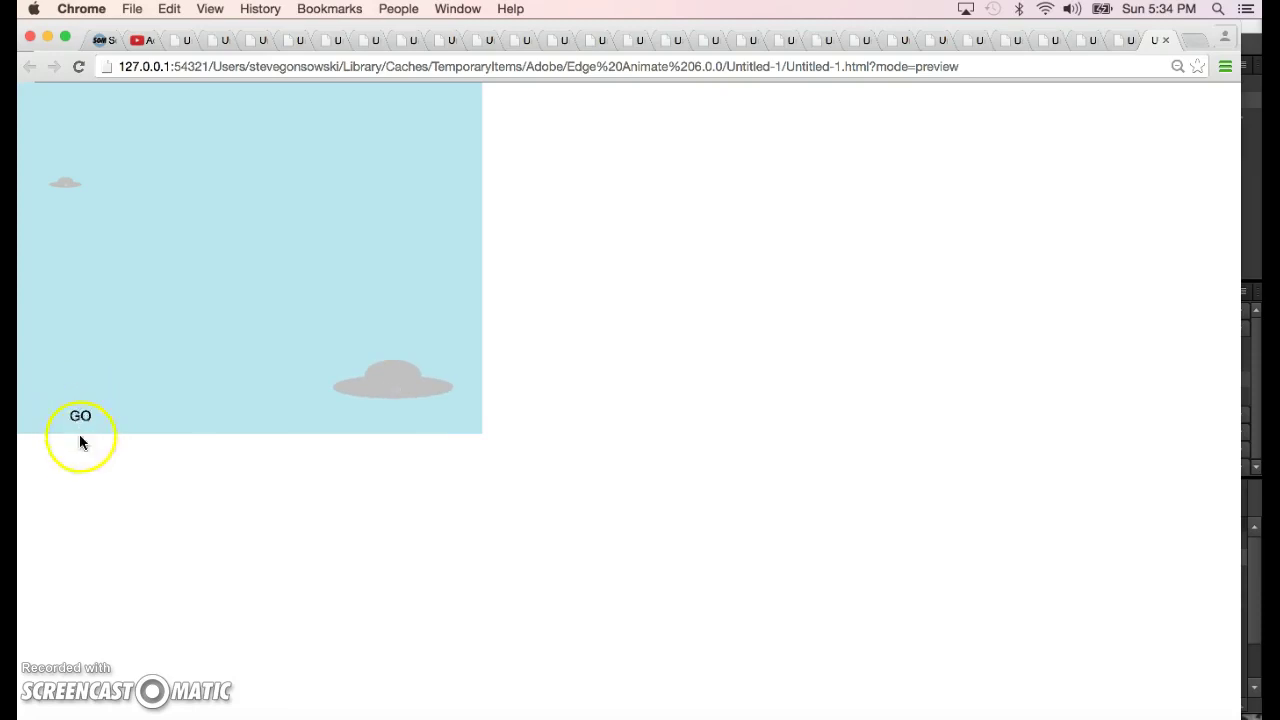
pyautogui.click(80, 415)
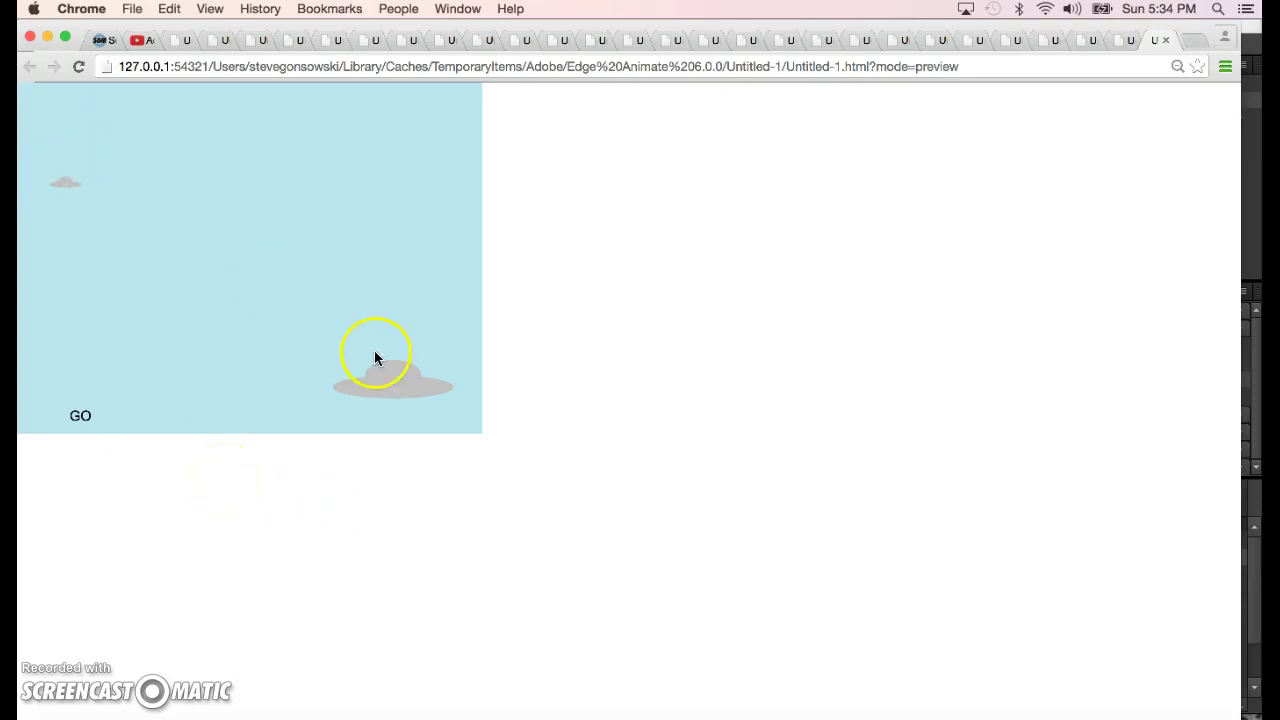
pyautogui.click(80, 419)
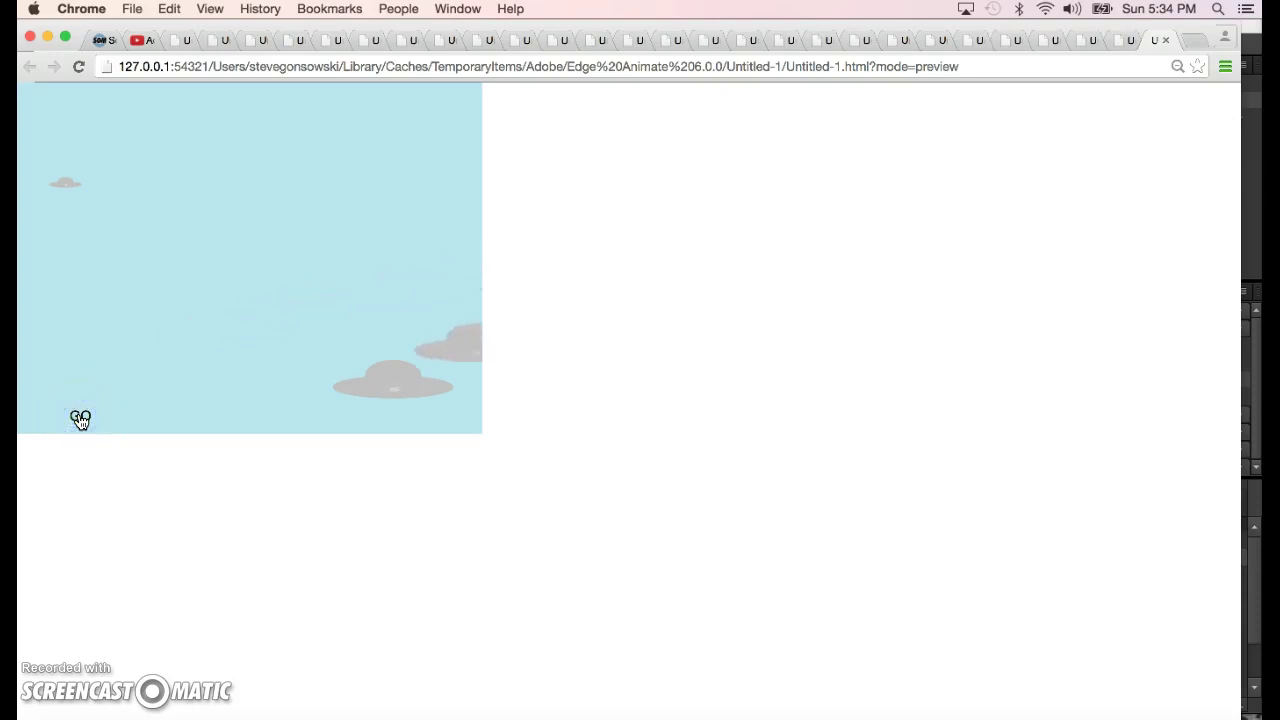
pyautogui.click(80, 417)
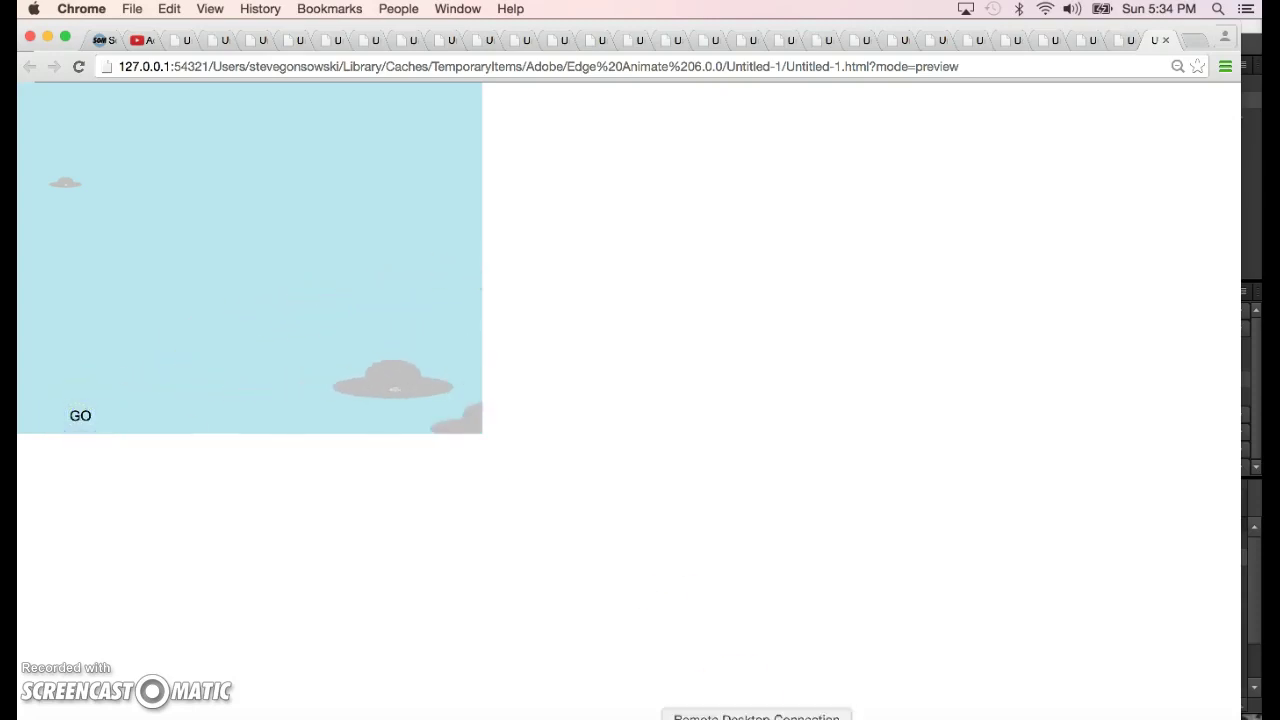